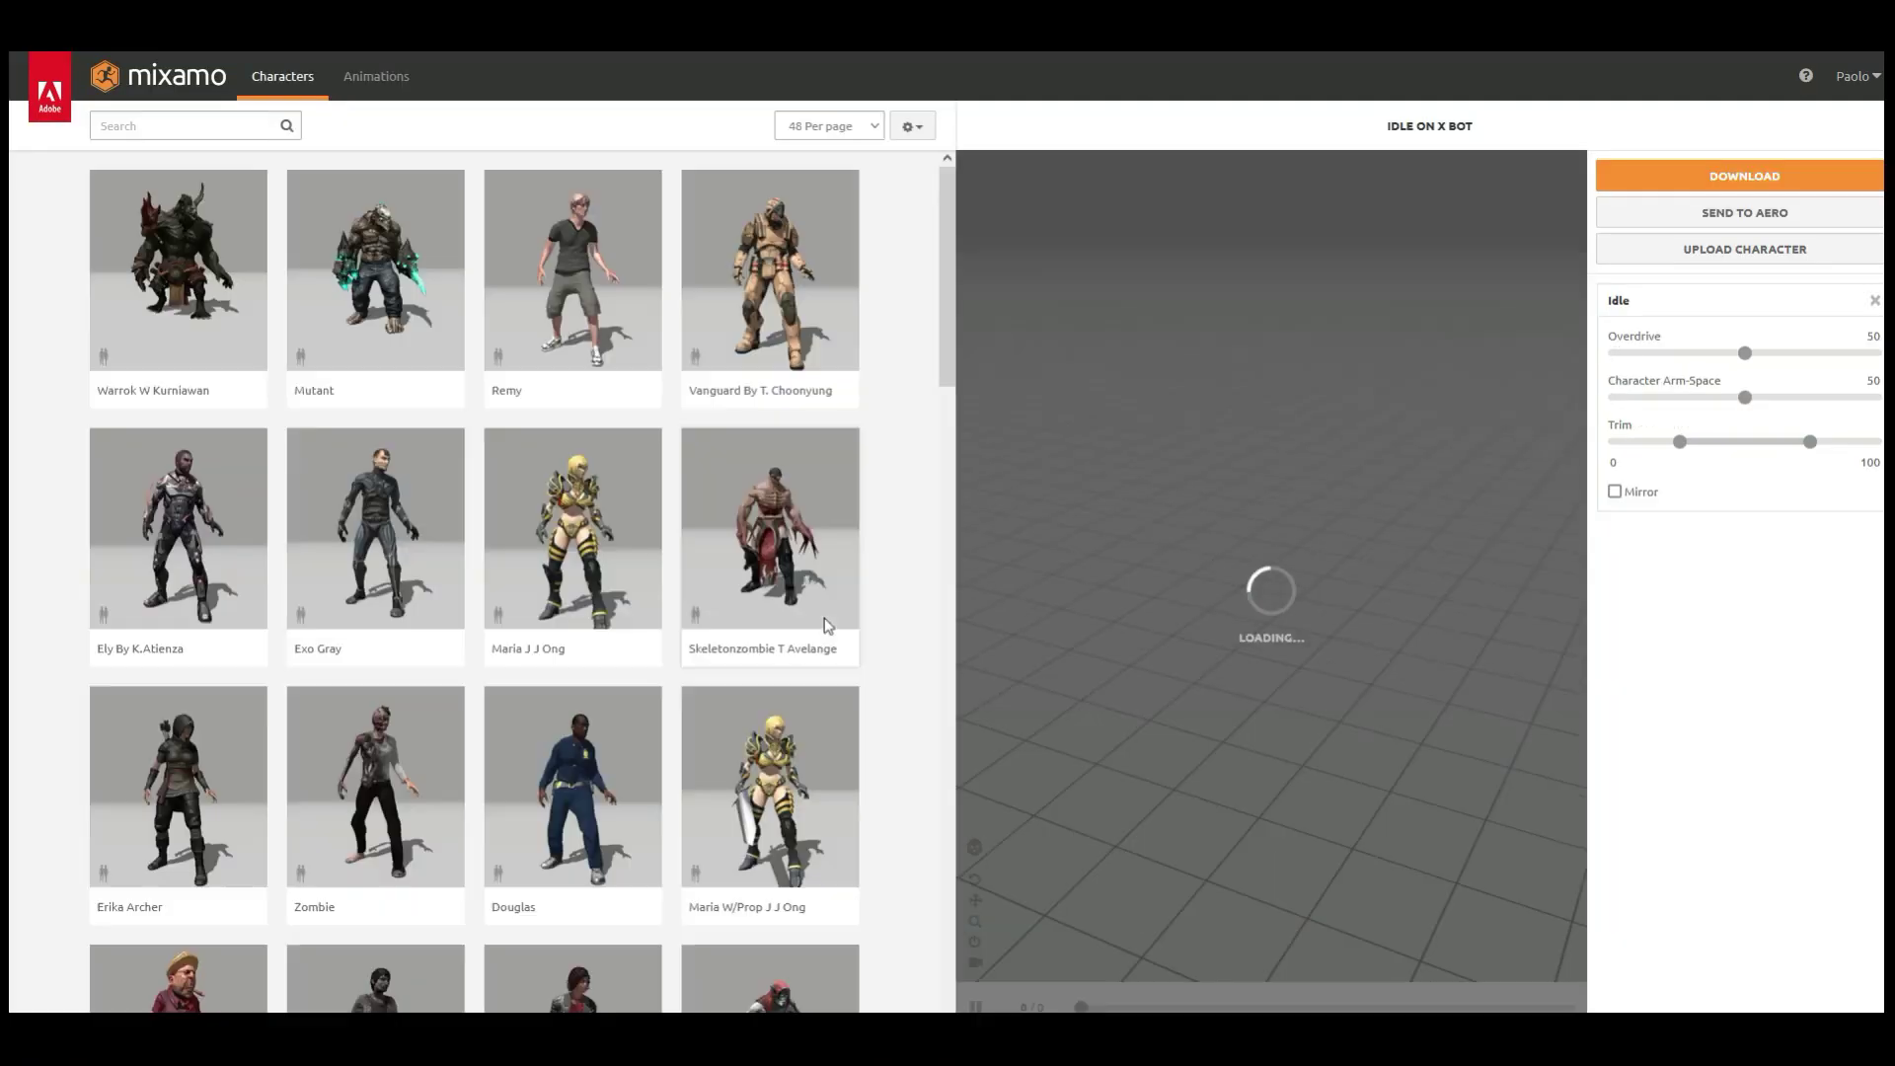
Browse Mixamo's character library and preview the Taunt animation on X Bot
scroll(622, 338, down, 20)
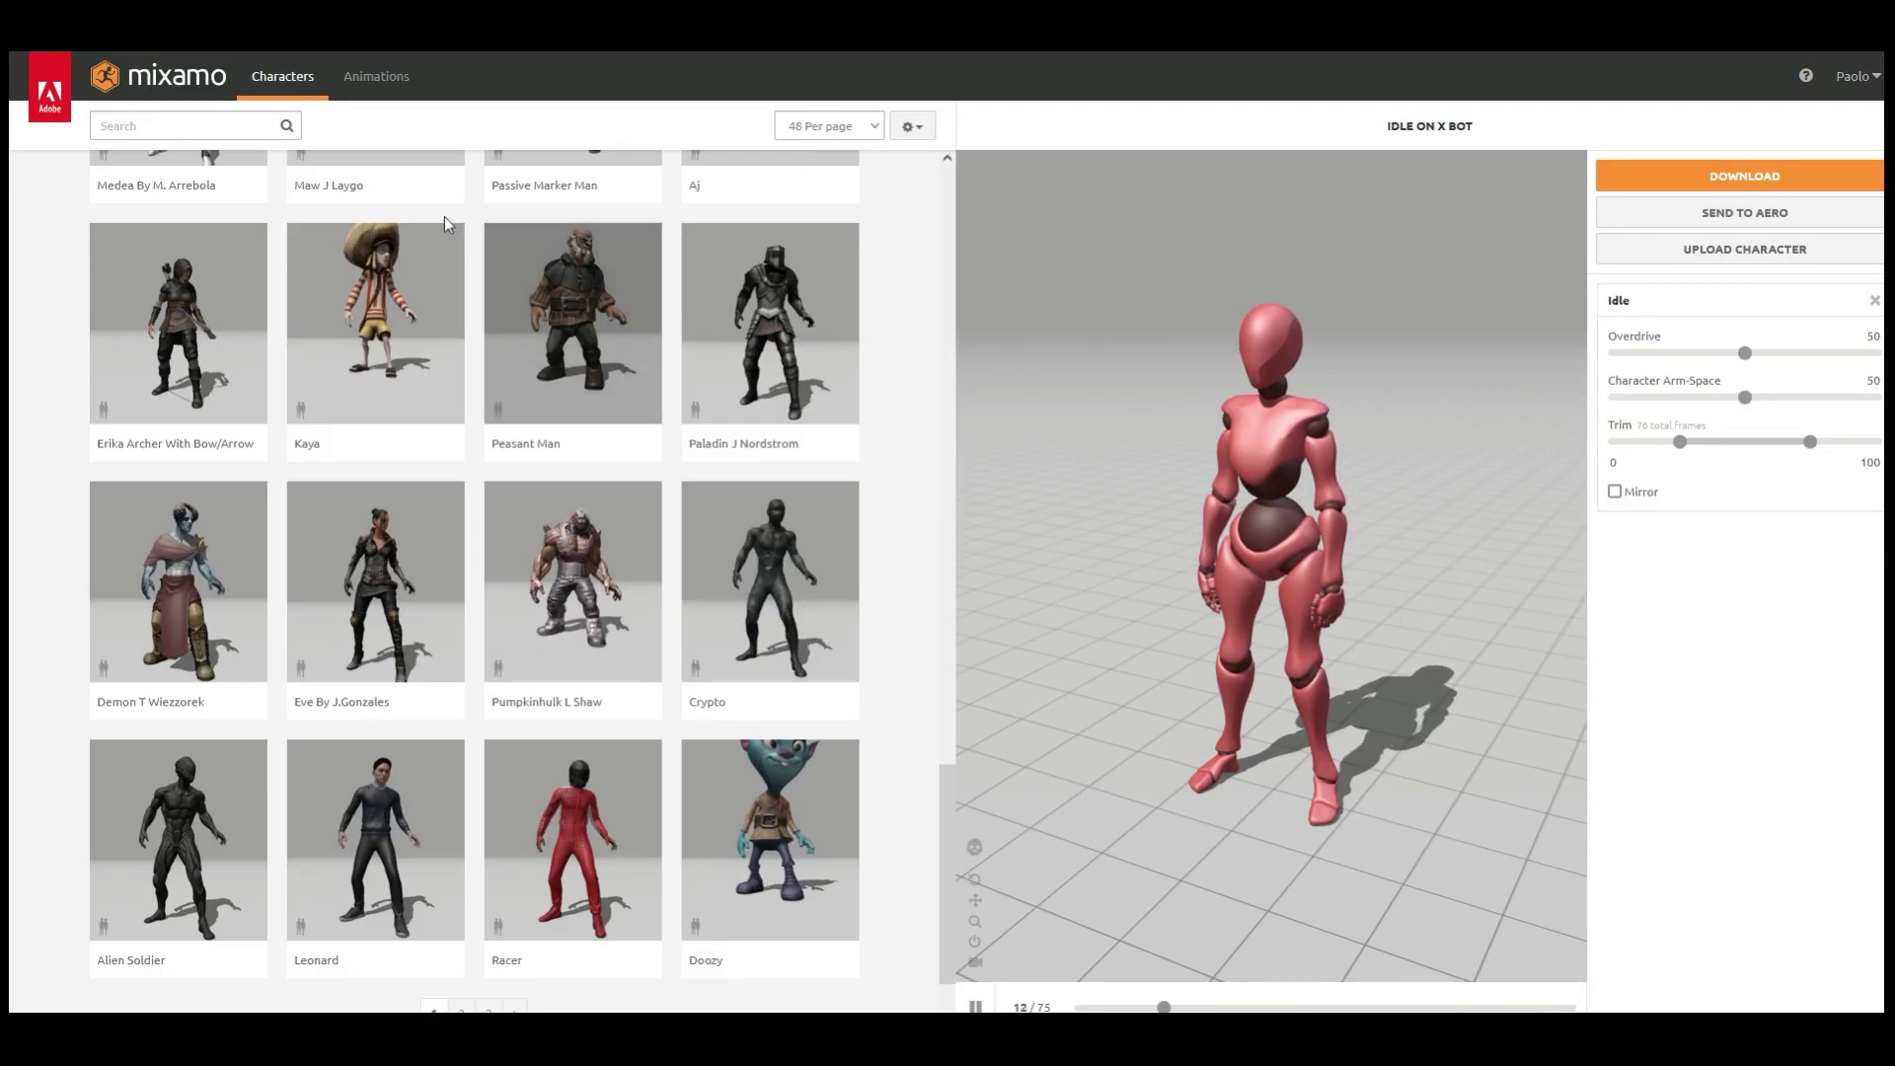
click(376, 76)
click(770, 286)
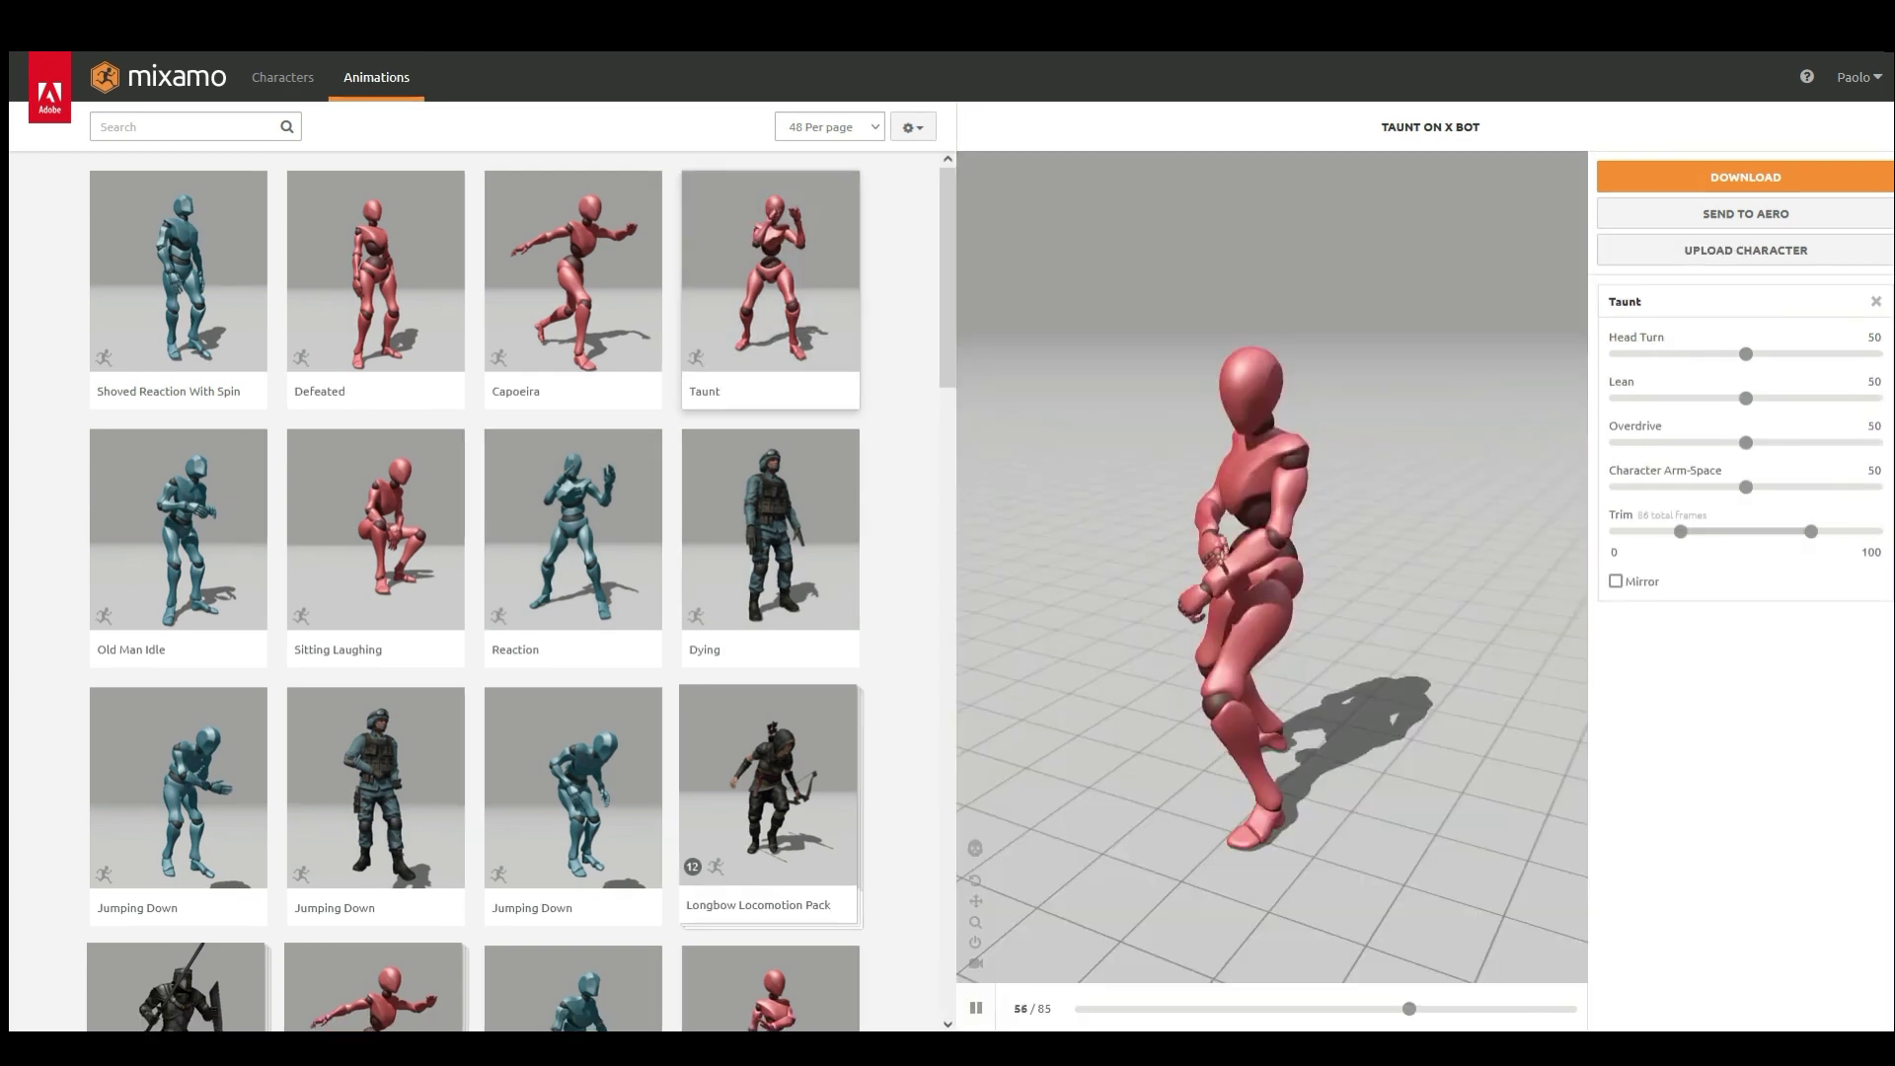
Start a character upload and drop a character file into the upload area
click(1696, 254)
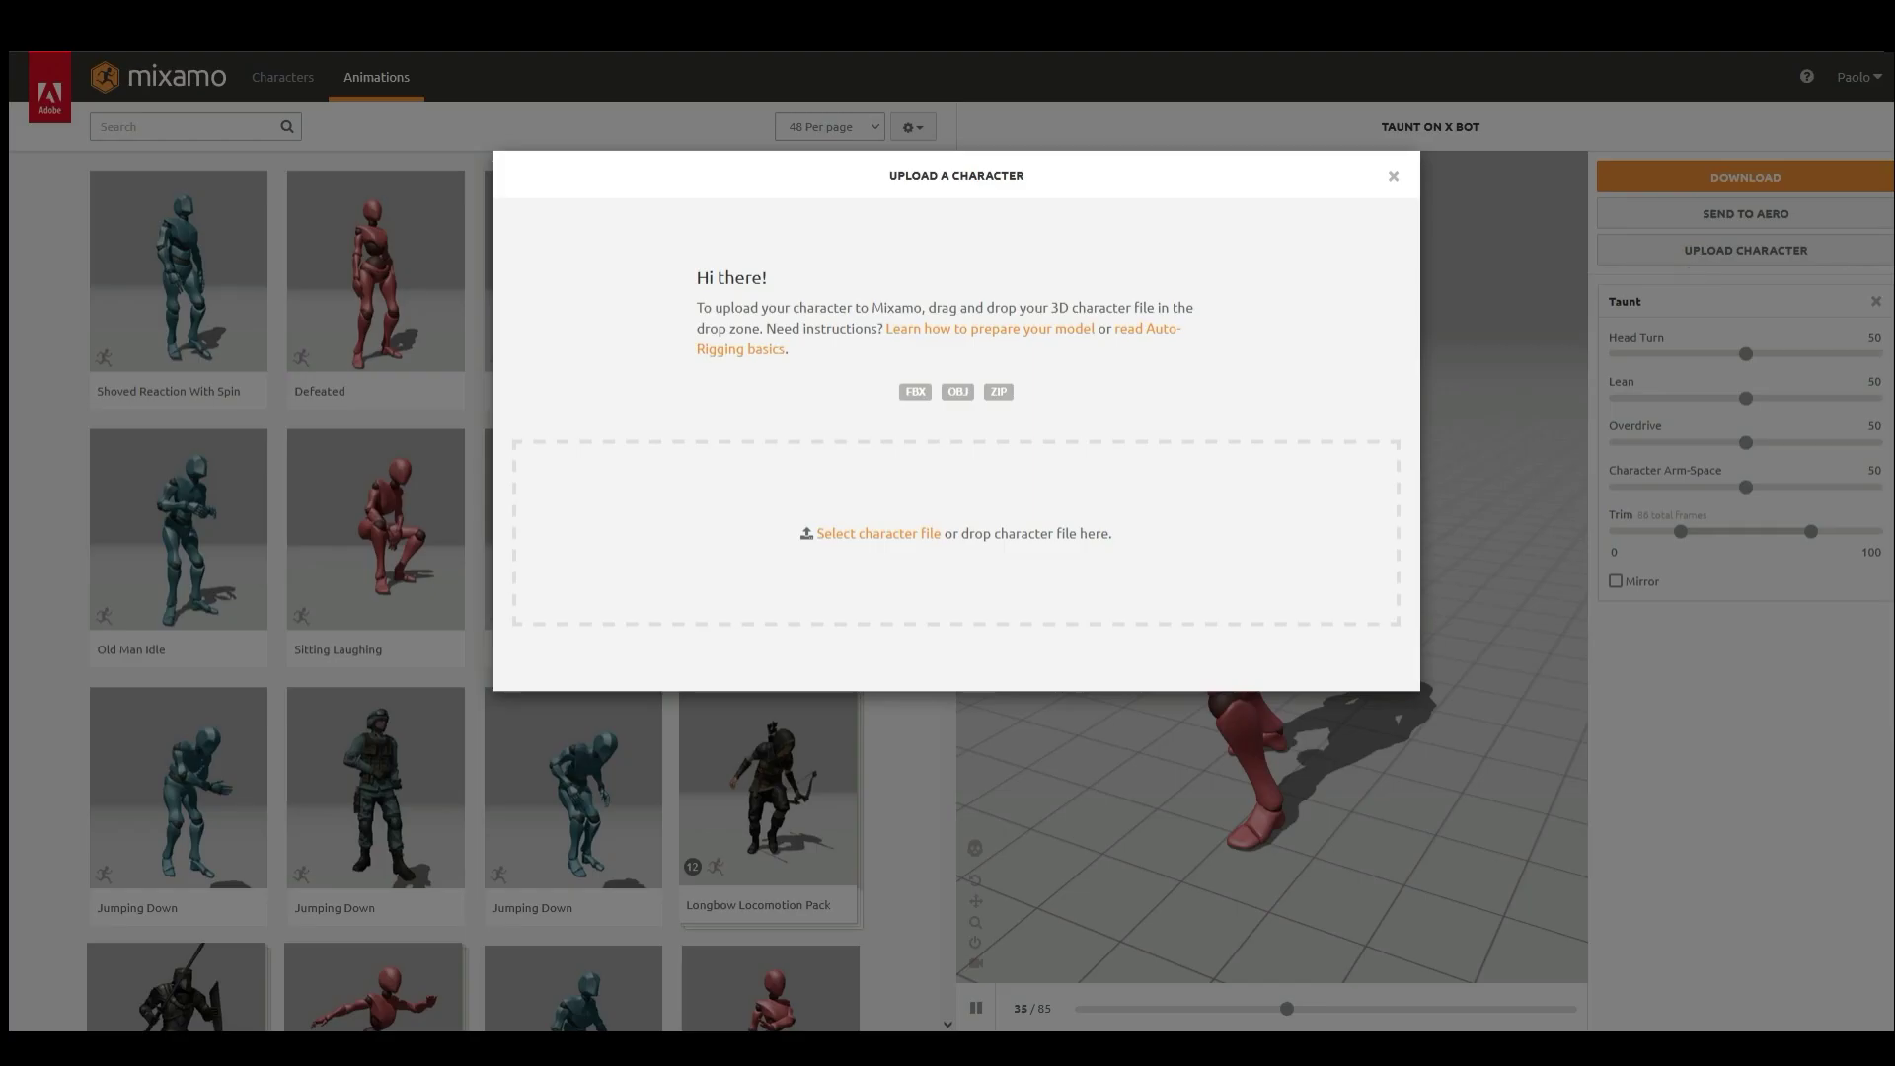
drag(1378, 511, 1072, 542)
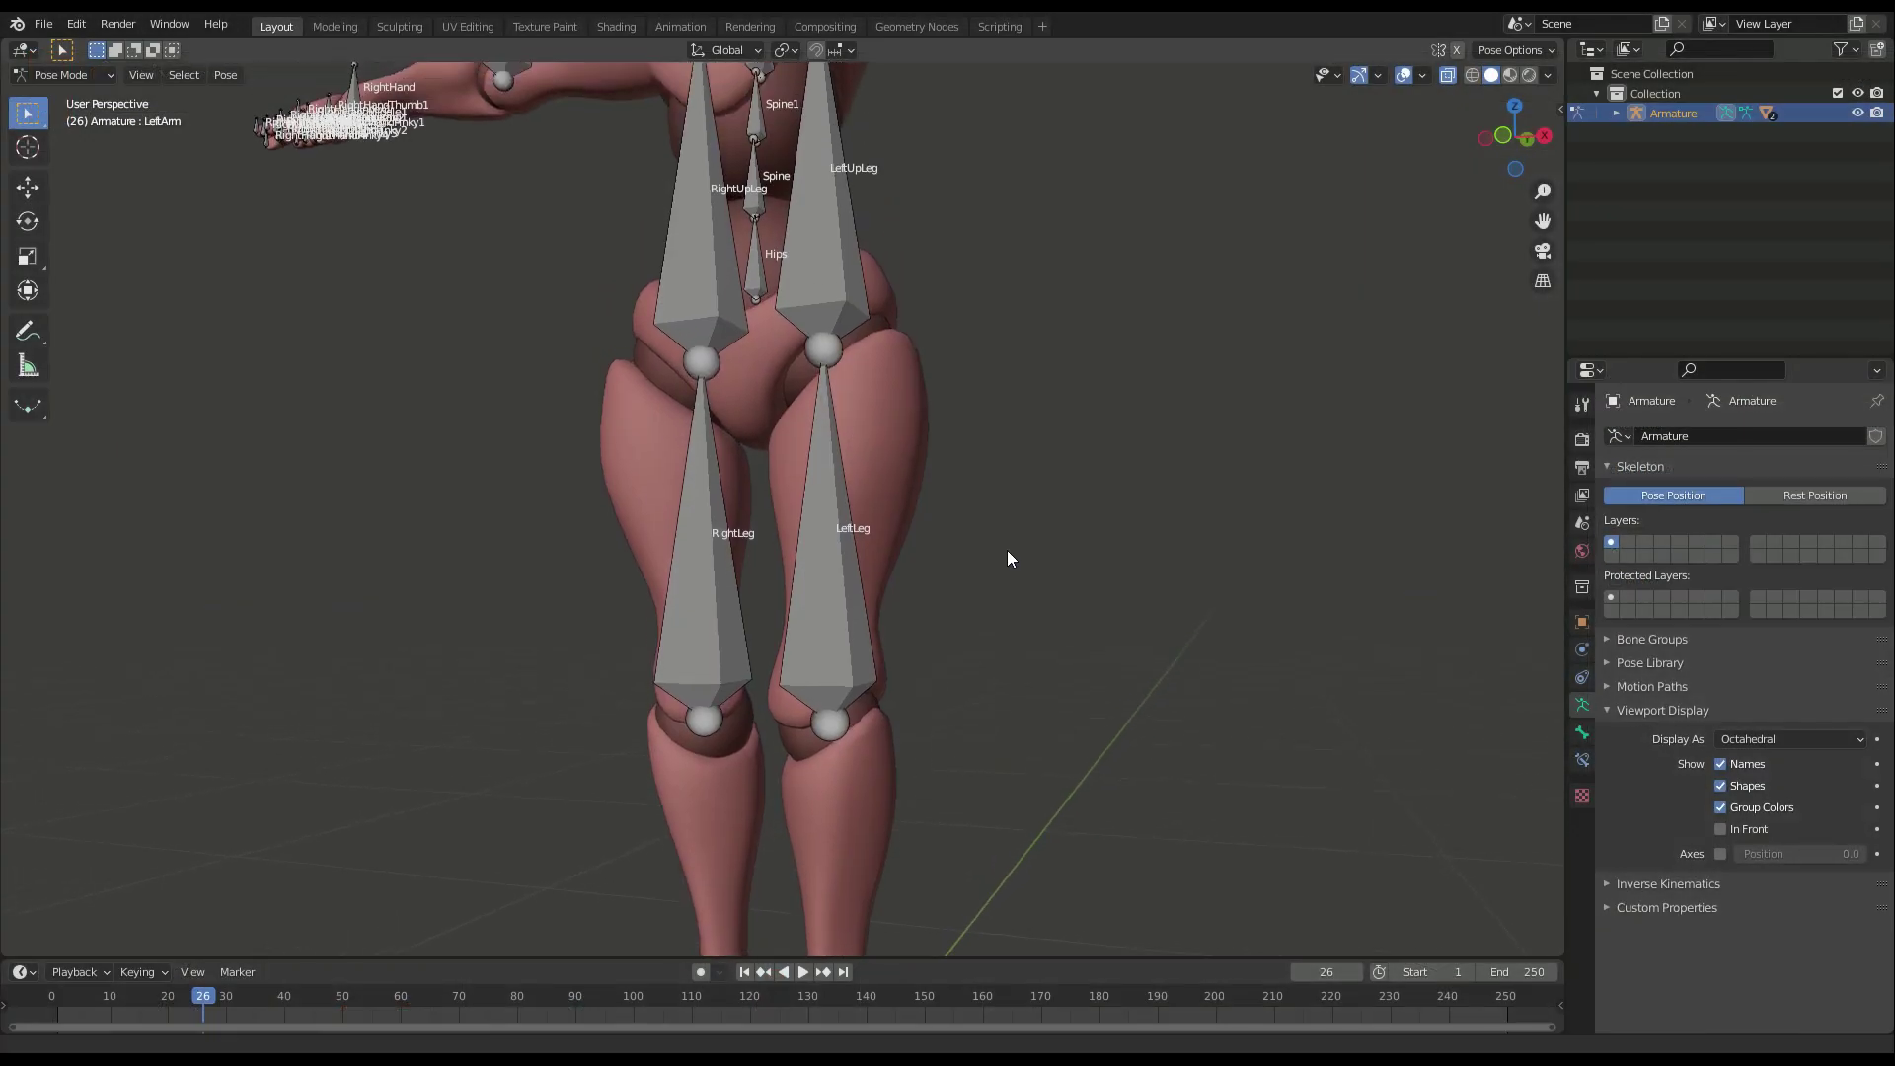
shift+middle_drag(1007, 558, 1009, 931)
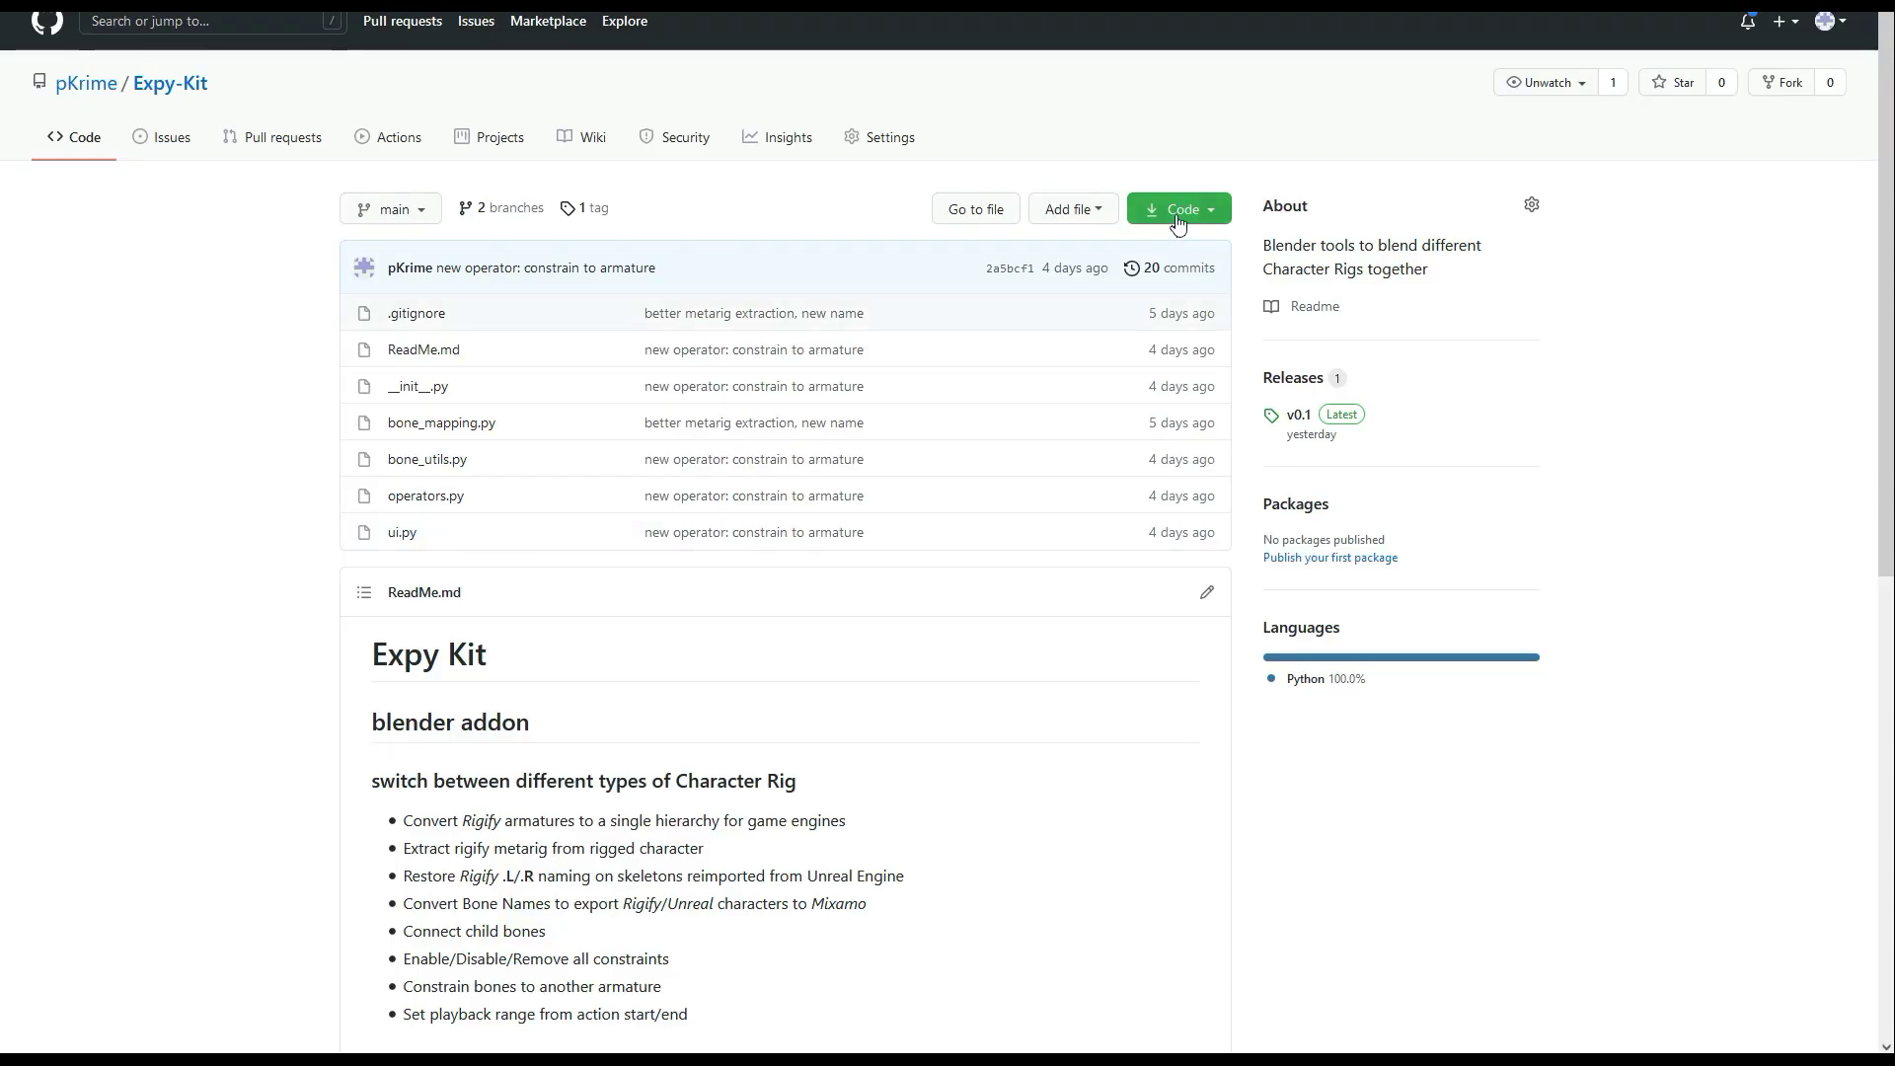
Download the Expy-Kit repository from GitHub as a ZIP and save Expy-Kit-main.zip
click(1177, 223)
click(949, 509)
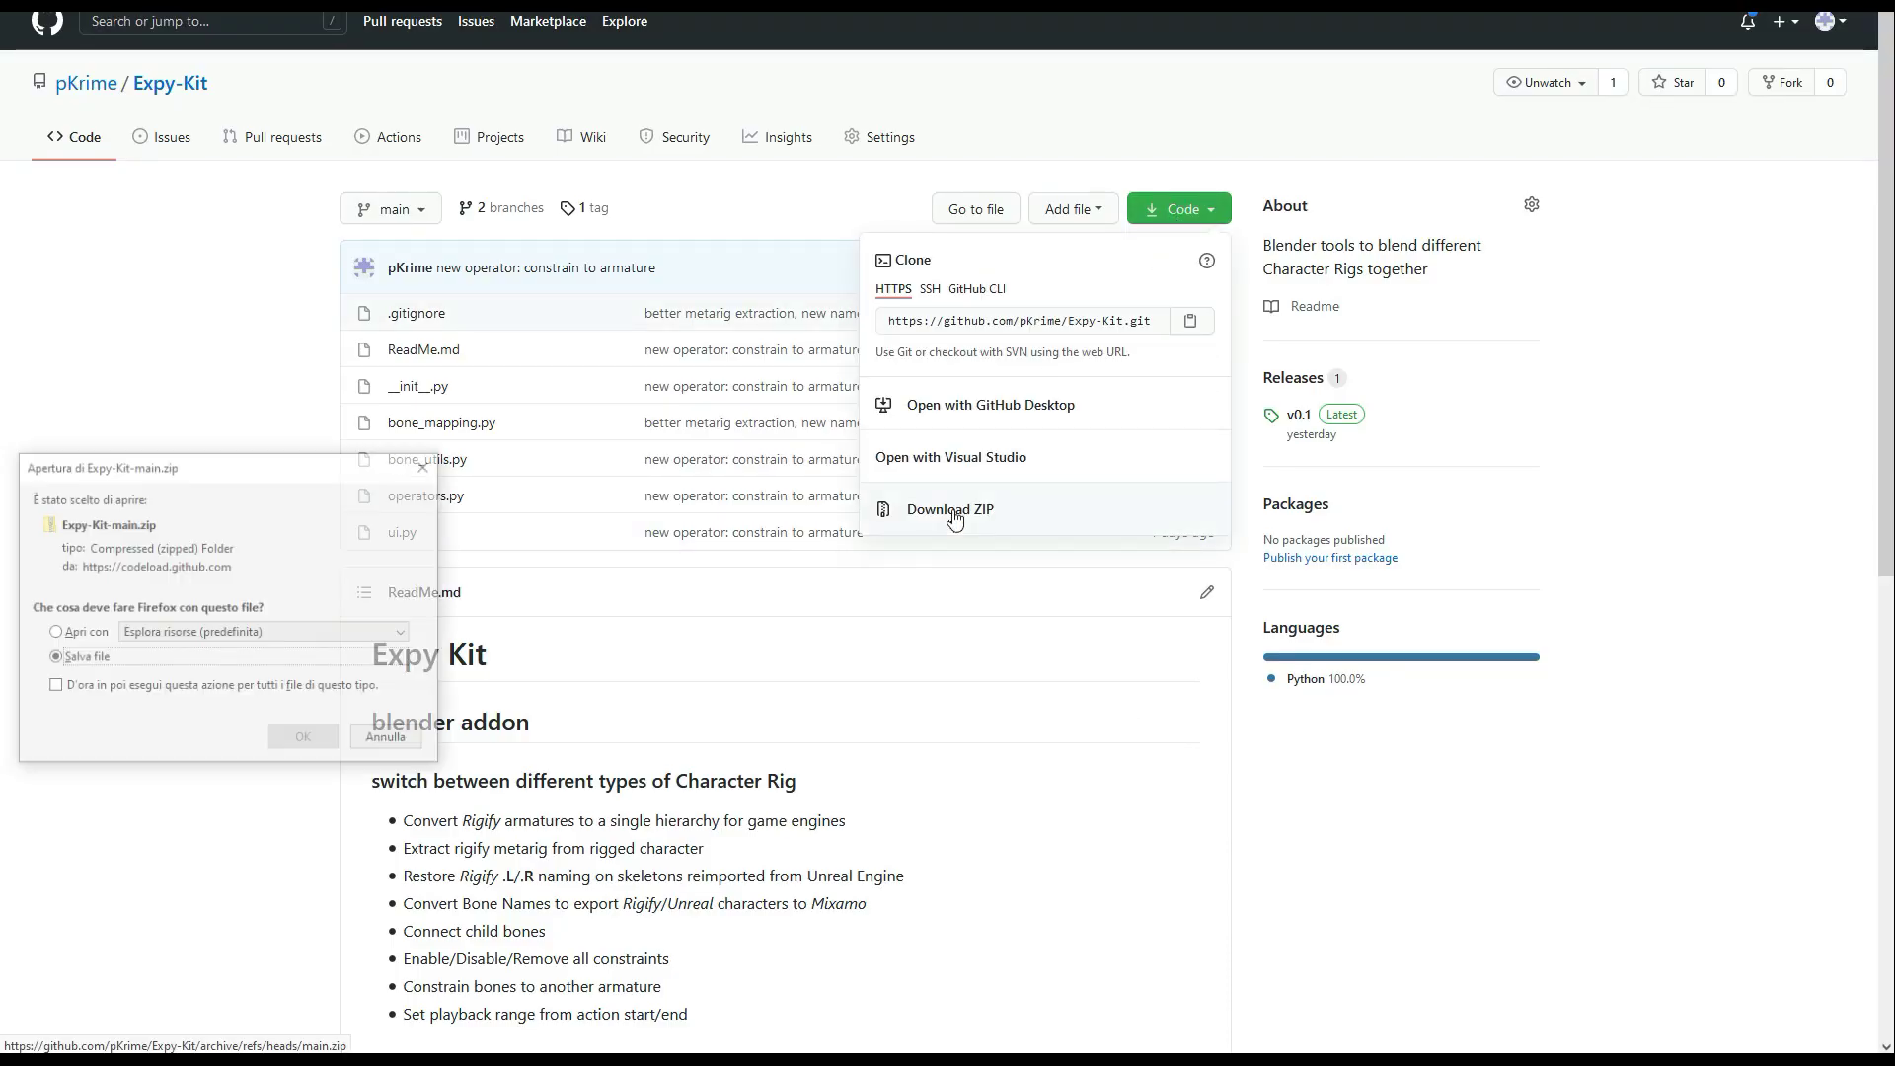
click(306, 741)
Switch to Blender, install the add-on from Expy-Kit-main.zip in the Downloads folder and enable it
click(74, 22)
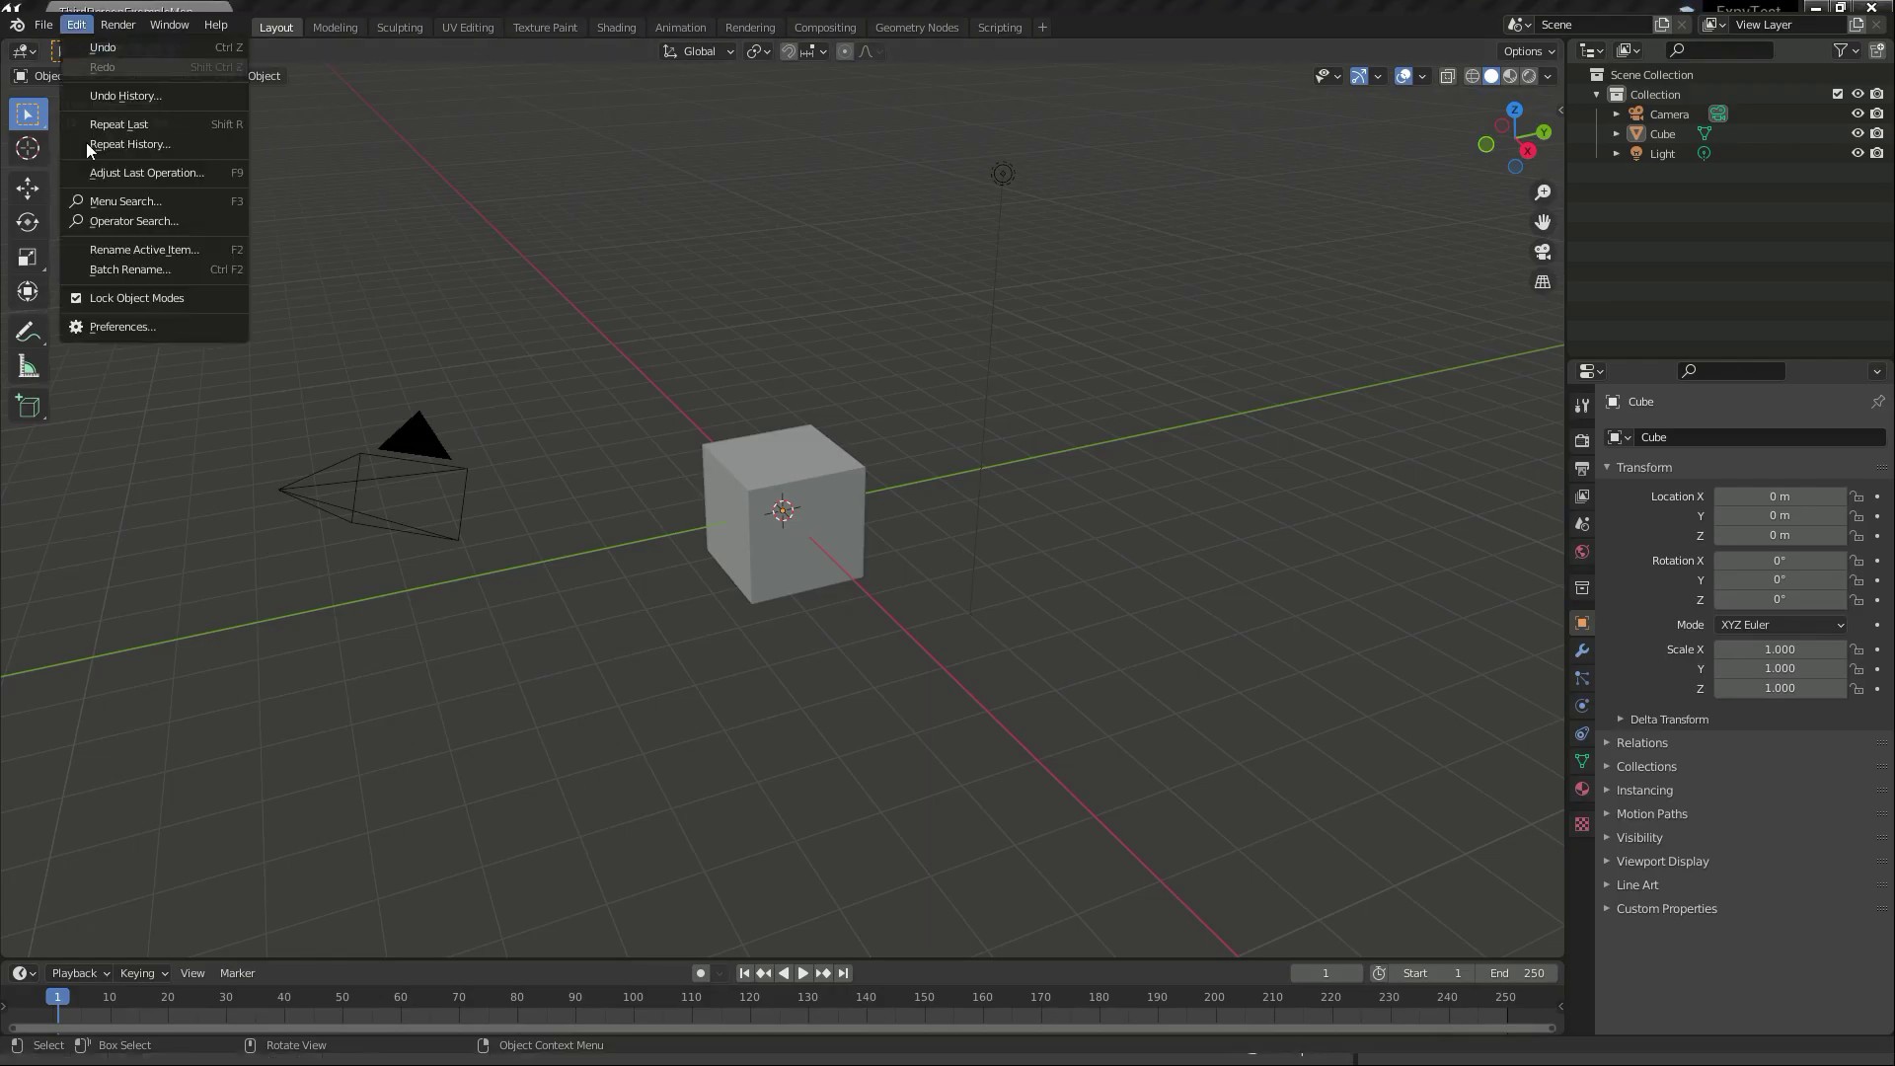
click(124, 328)
click(84, 253)
click(509, 92)
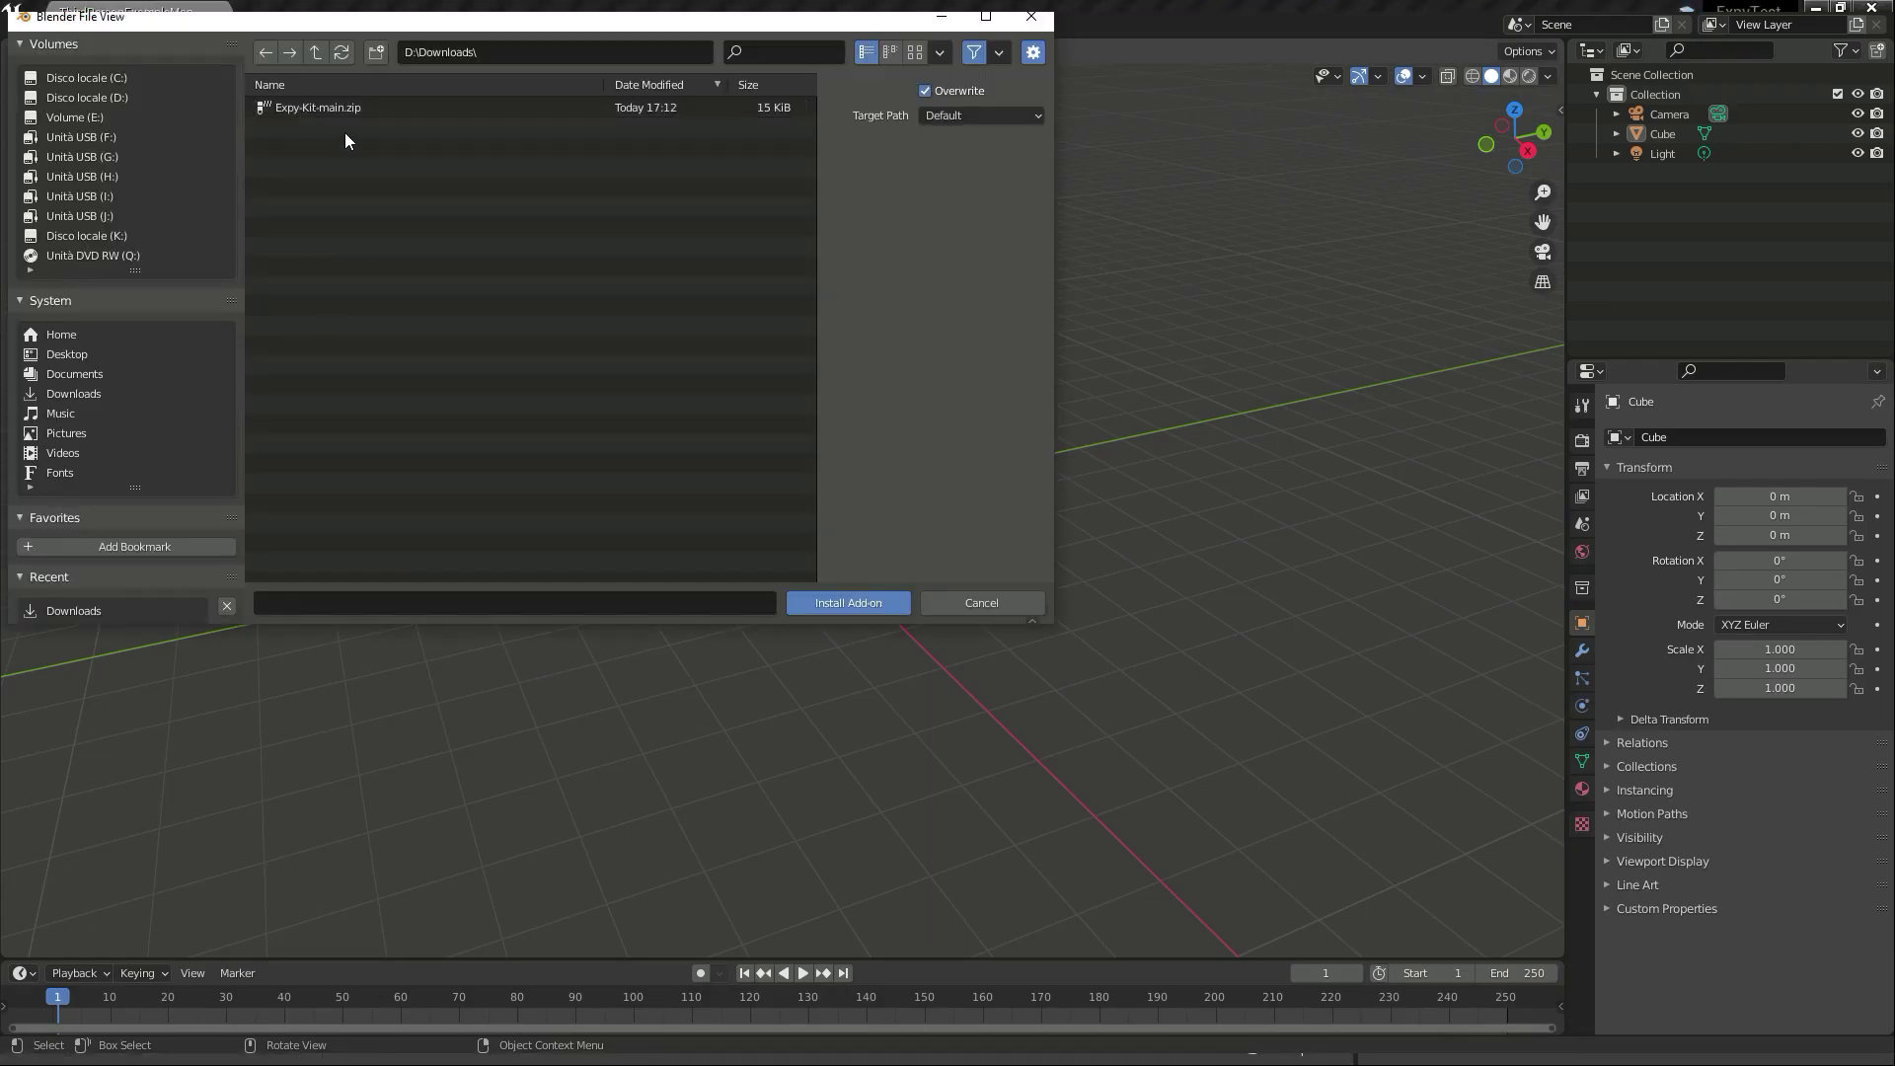
click(837, 612)
click(194, 143)
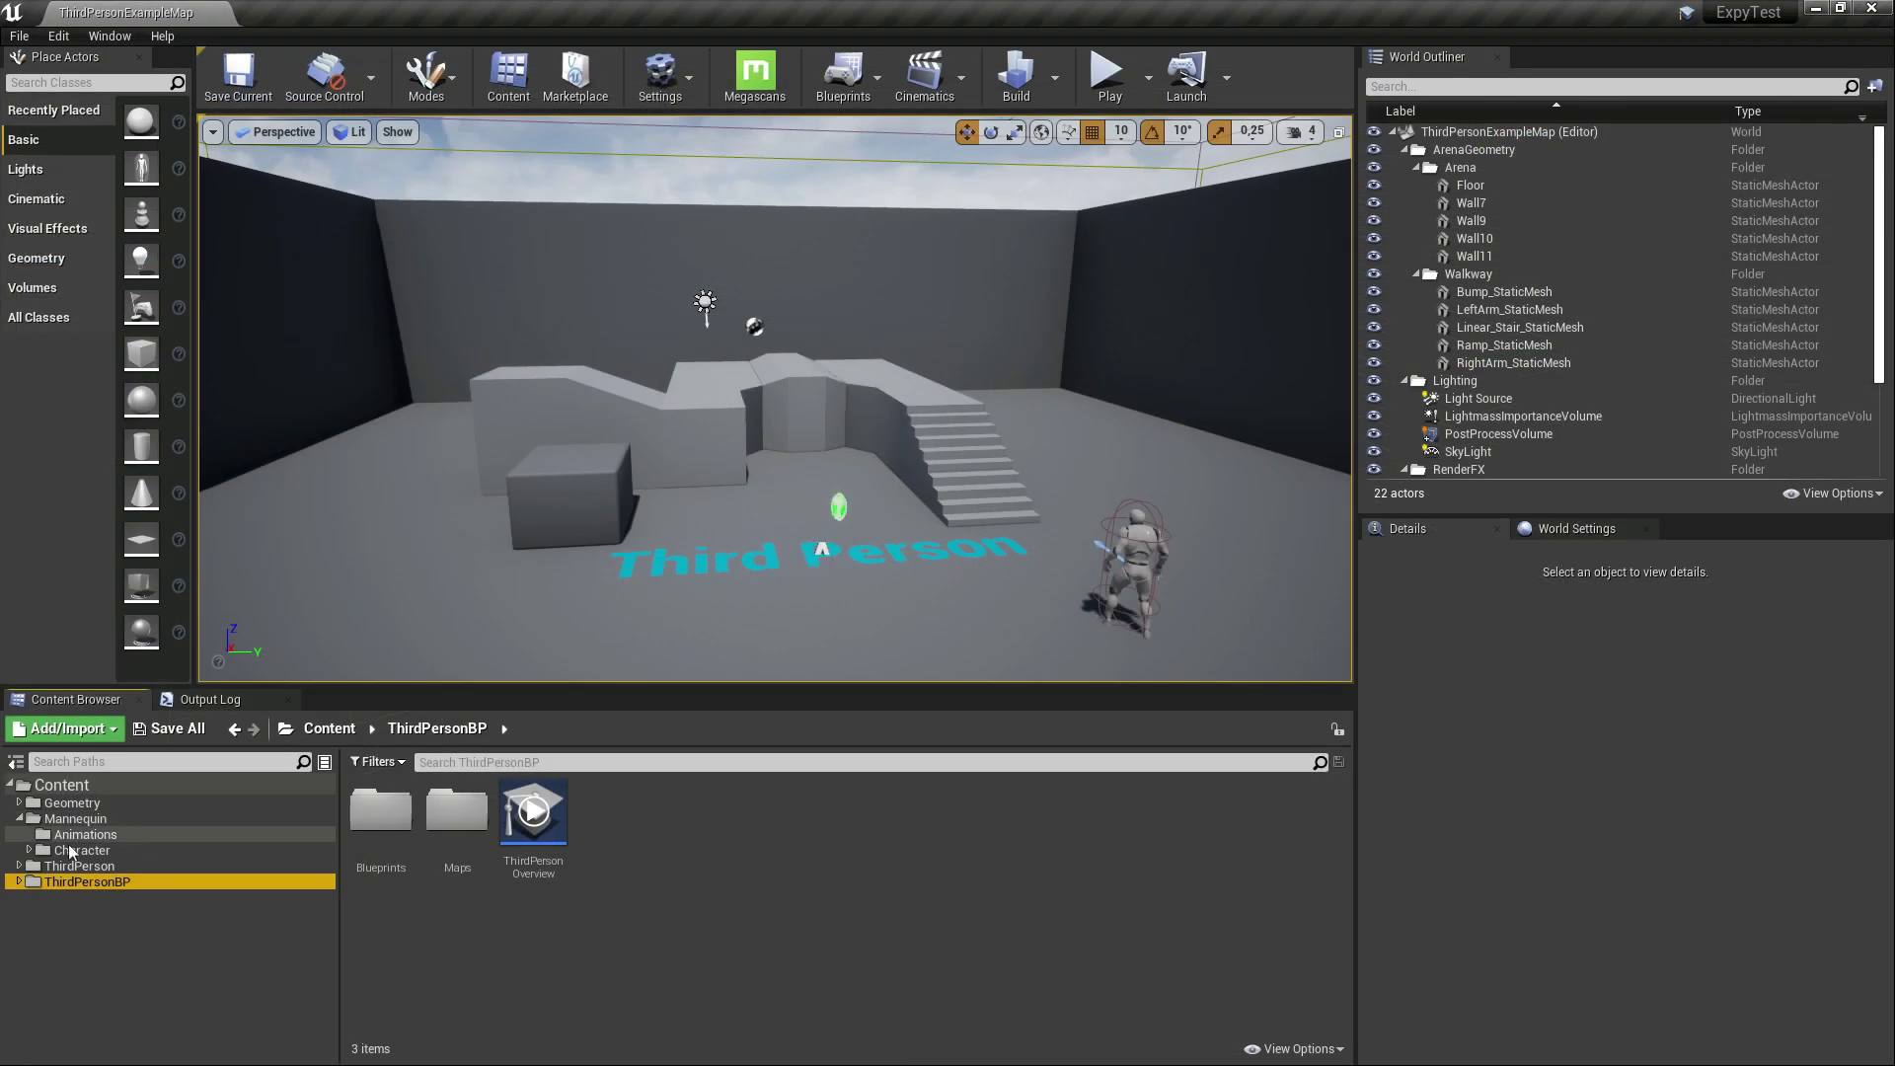
Switch to Unreal Editor and export SK_Mannequin from the Mannequin character's Mesh folder as an FBX file into ExpyTest/Mannequin/UE4
double_click(450, 846)
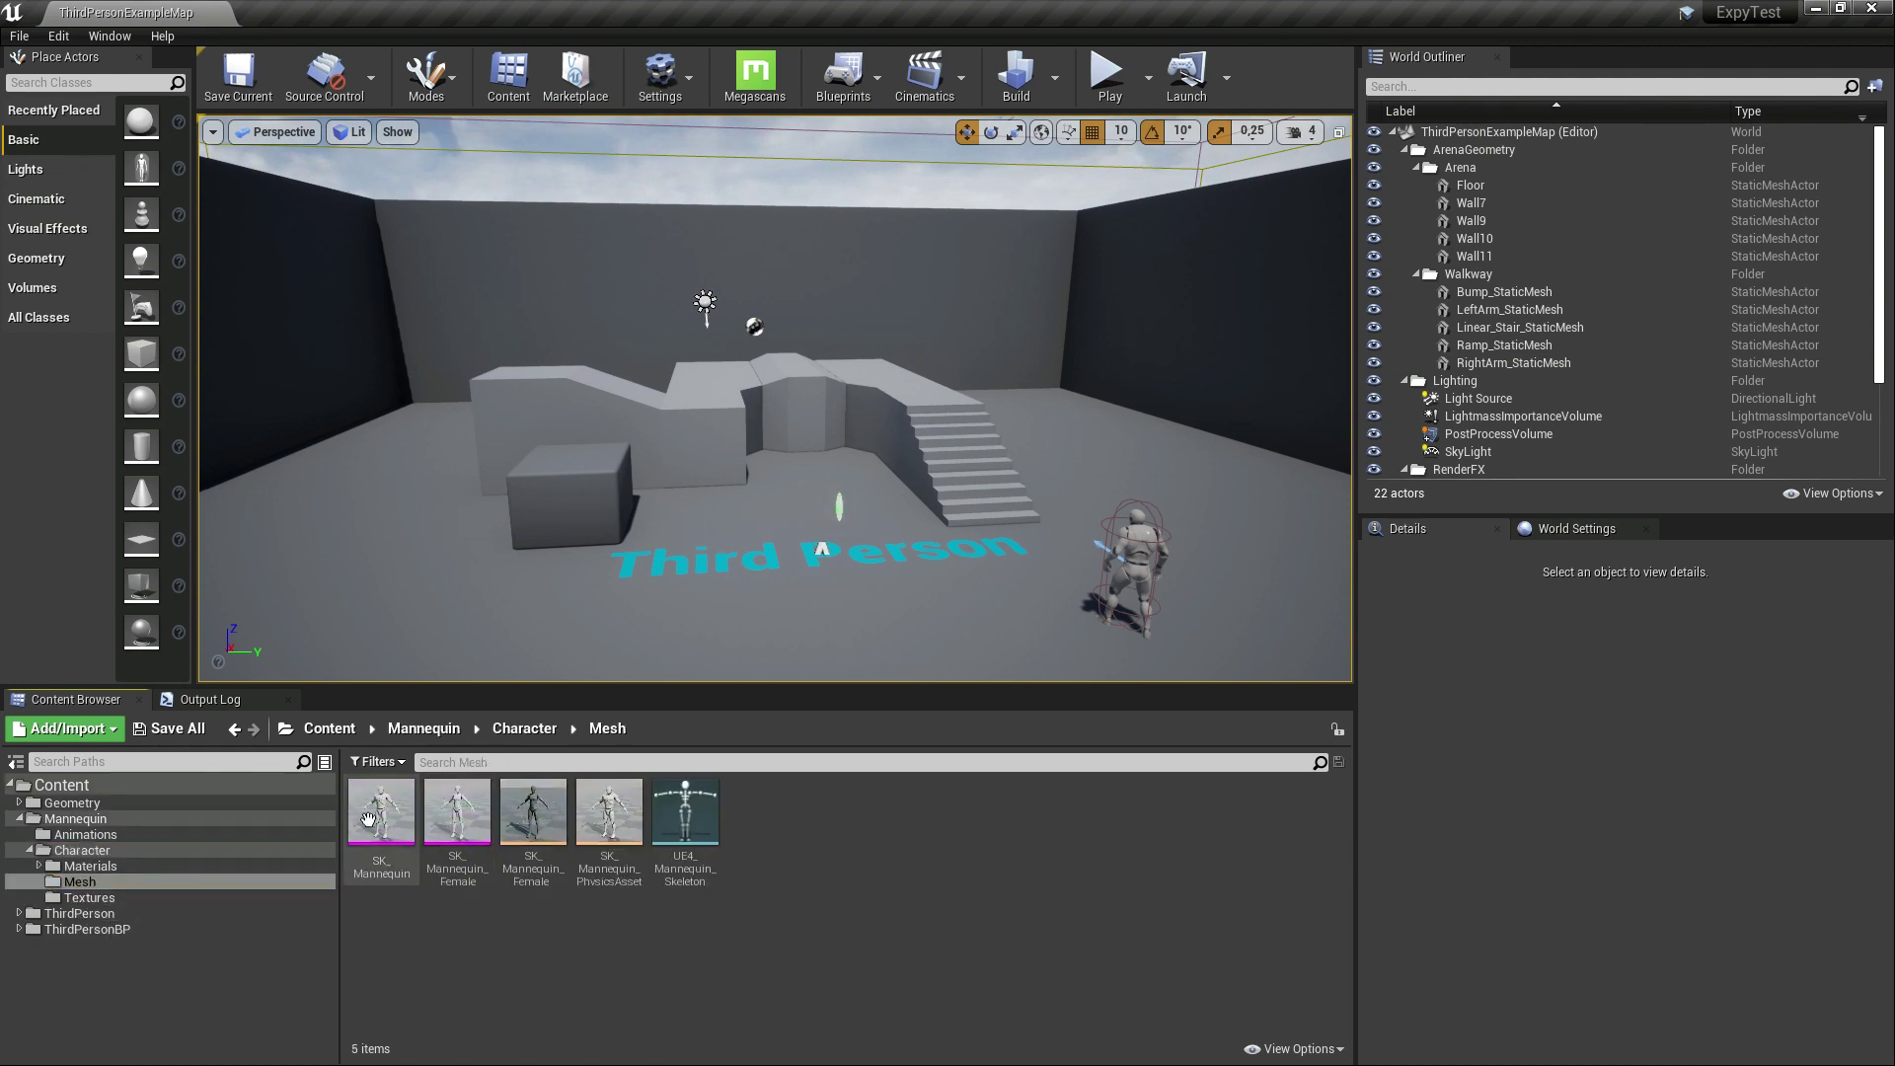
right_click(368, 819)
mouse_move(494, 472)
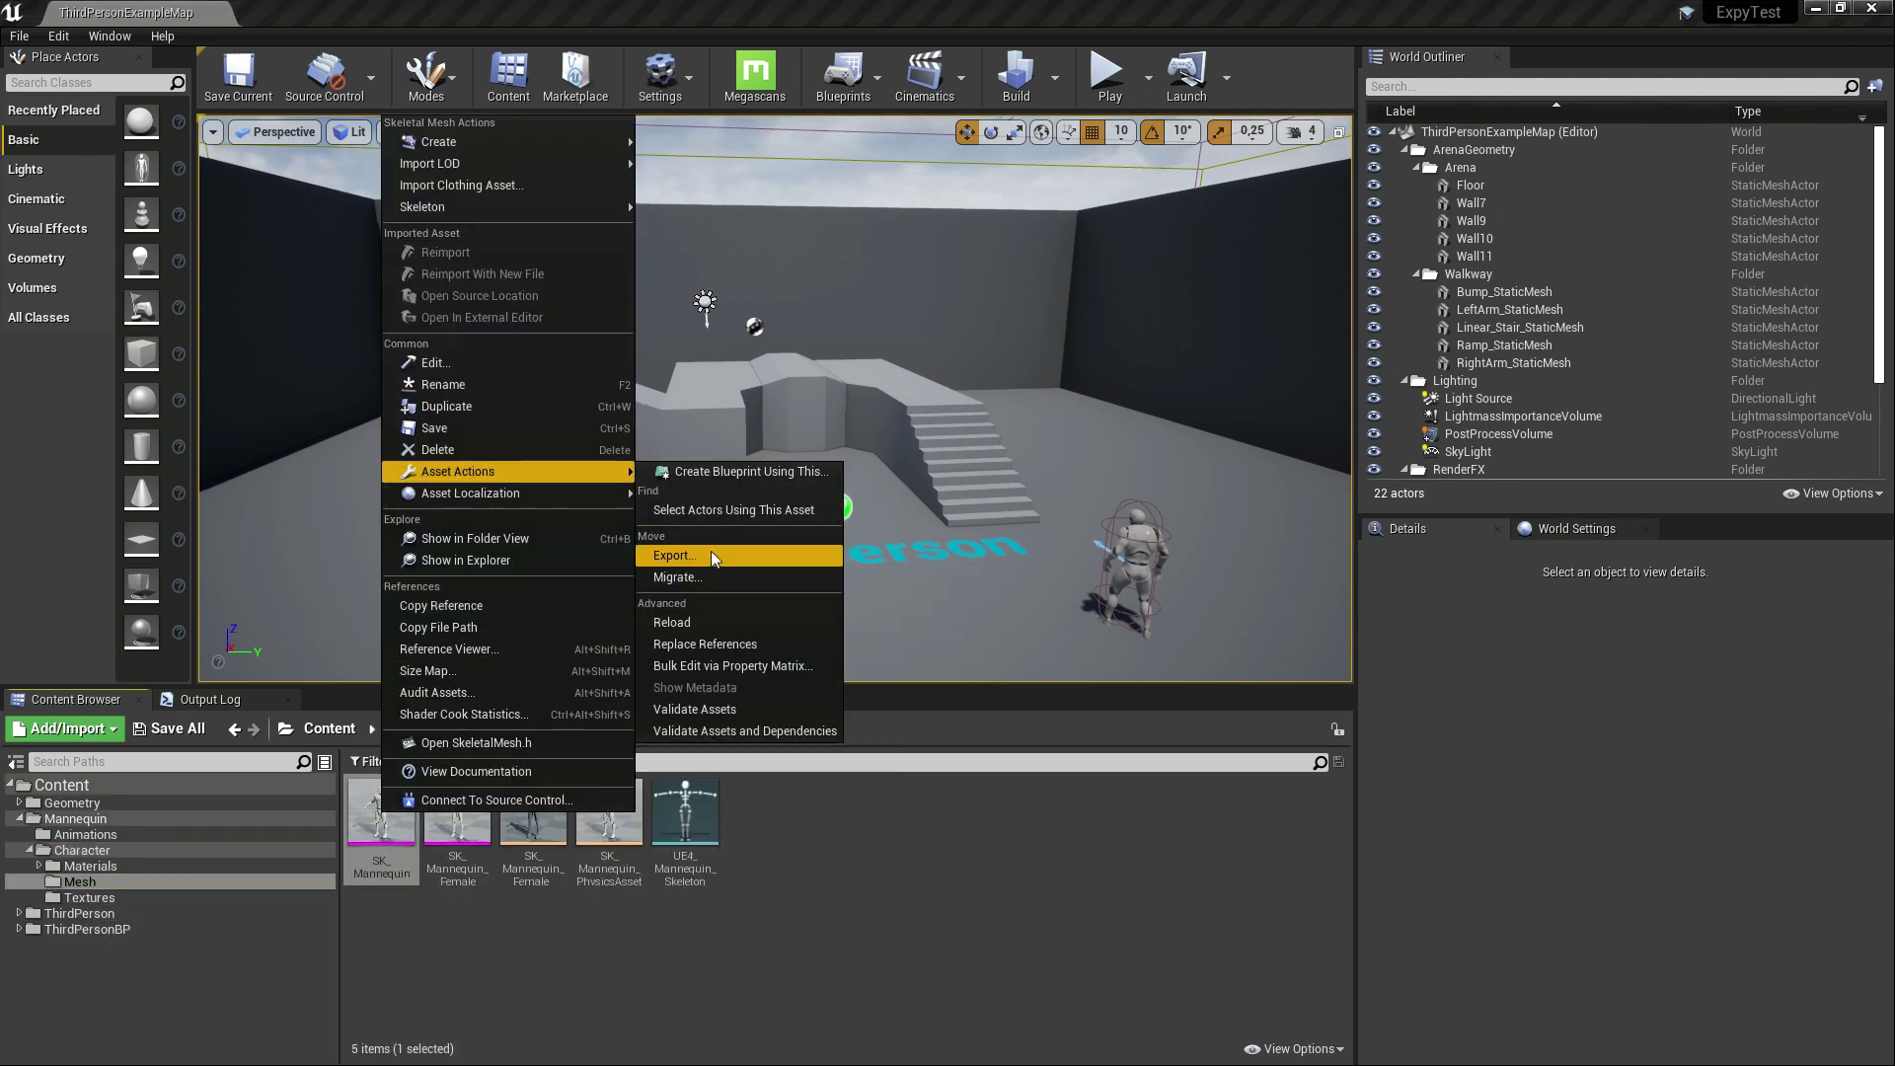
click(675, 555)
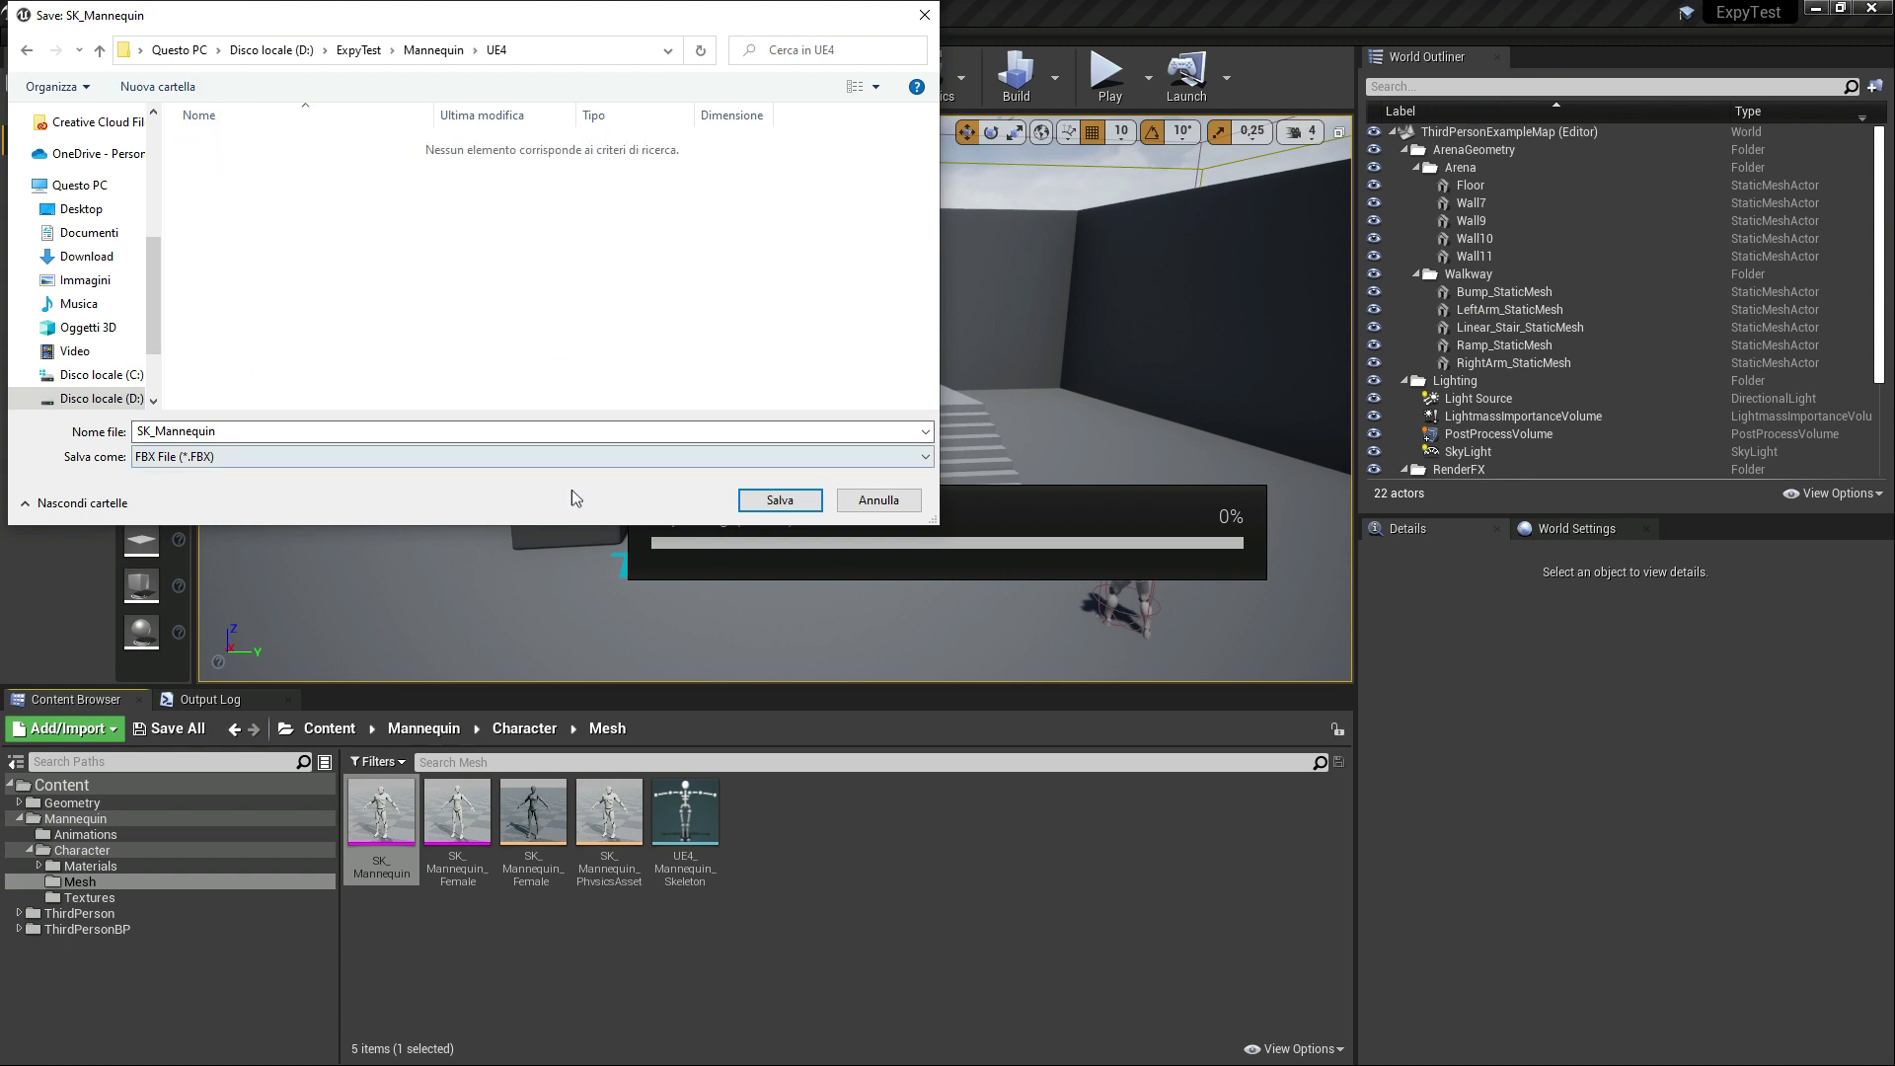
click(779, 500)
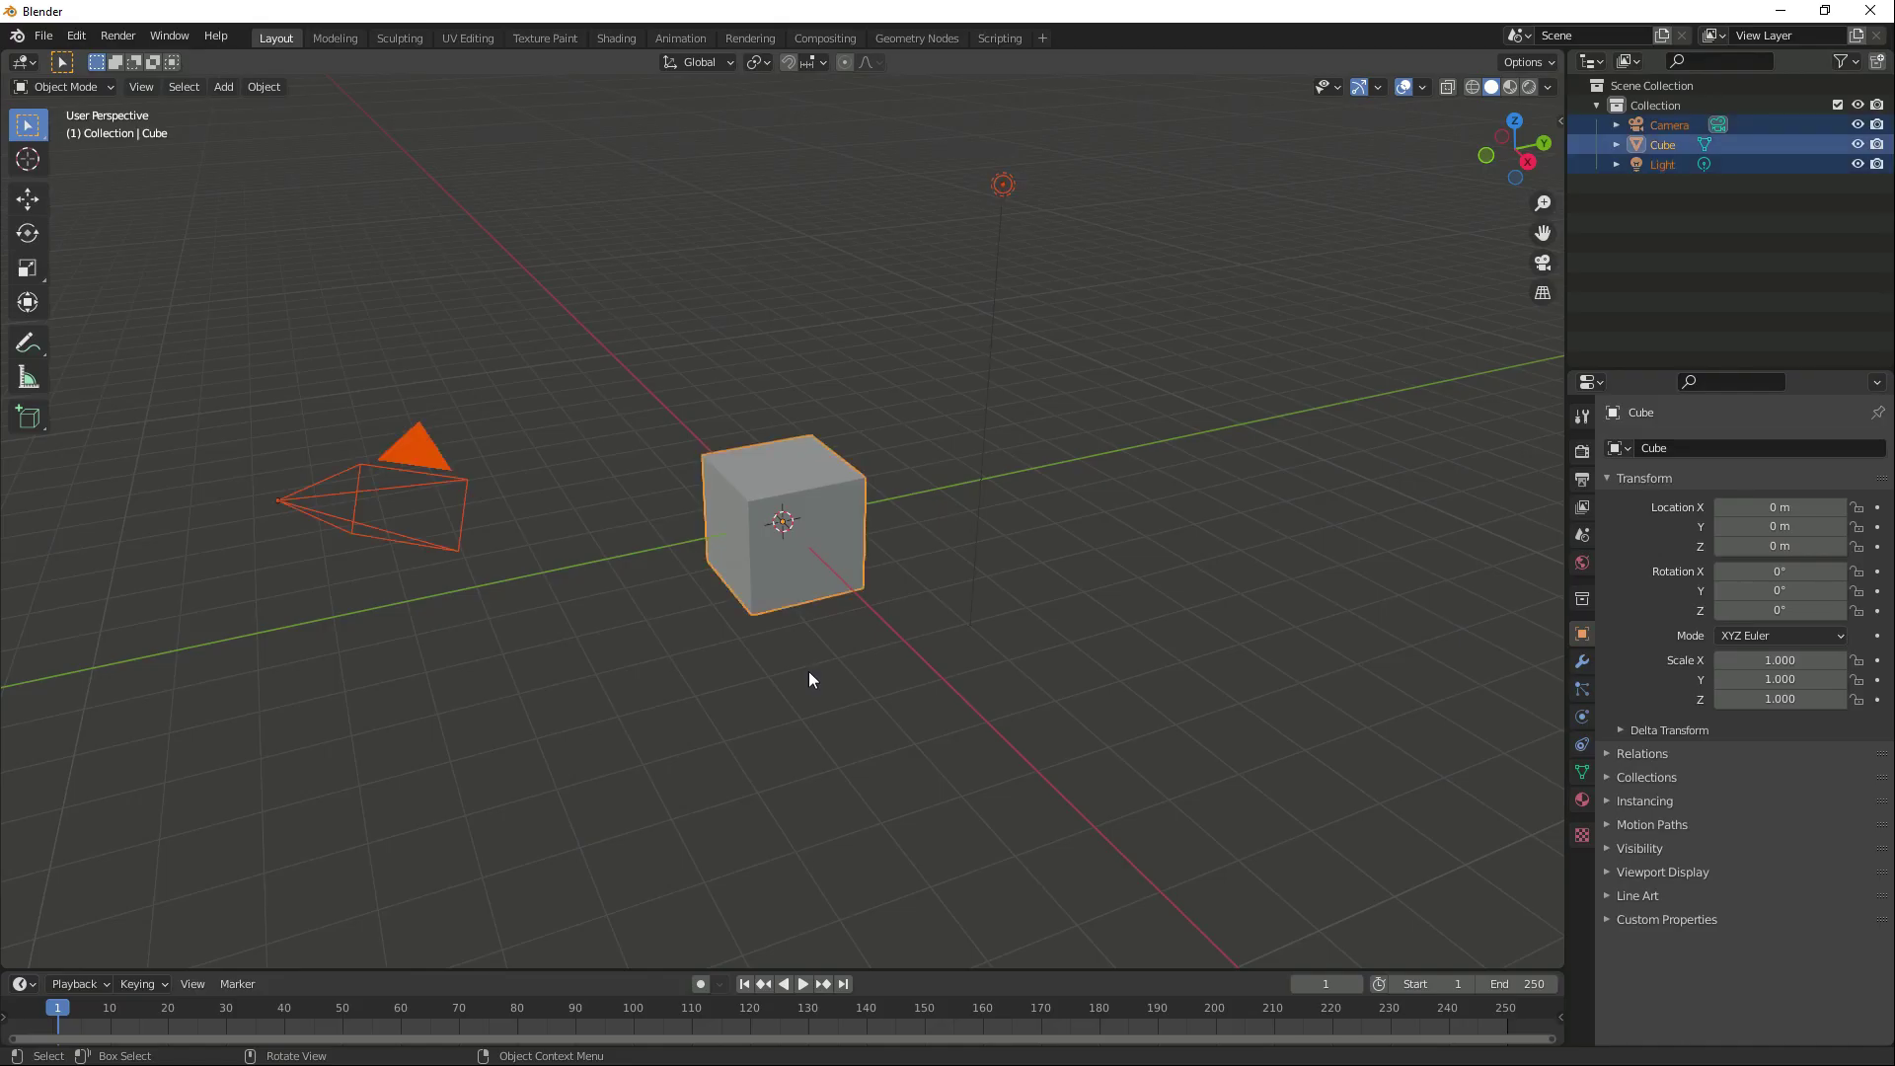
Switch to Blender, delete the default camera, cube and light, and import the exported SK_Mannequin FBX
key(Delete)
click(43, 36)
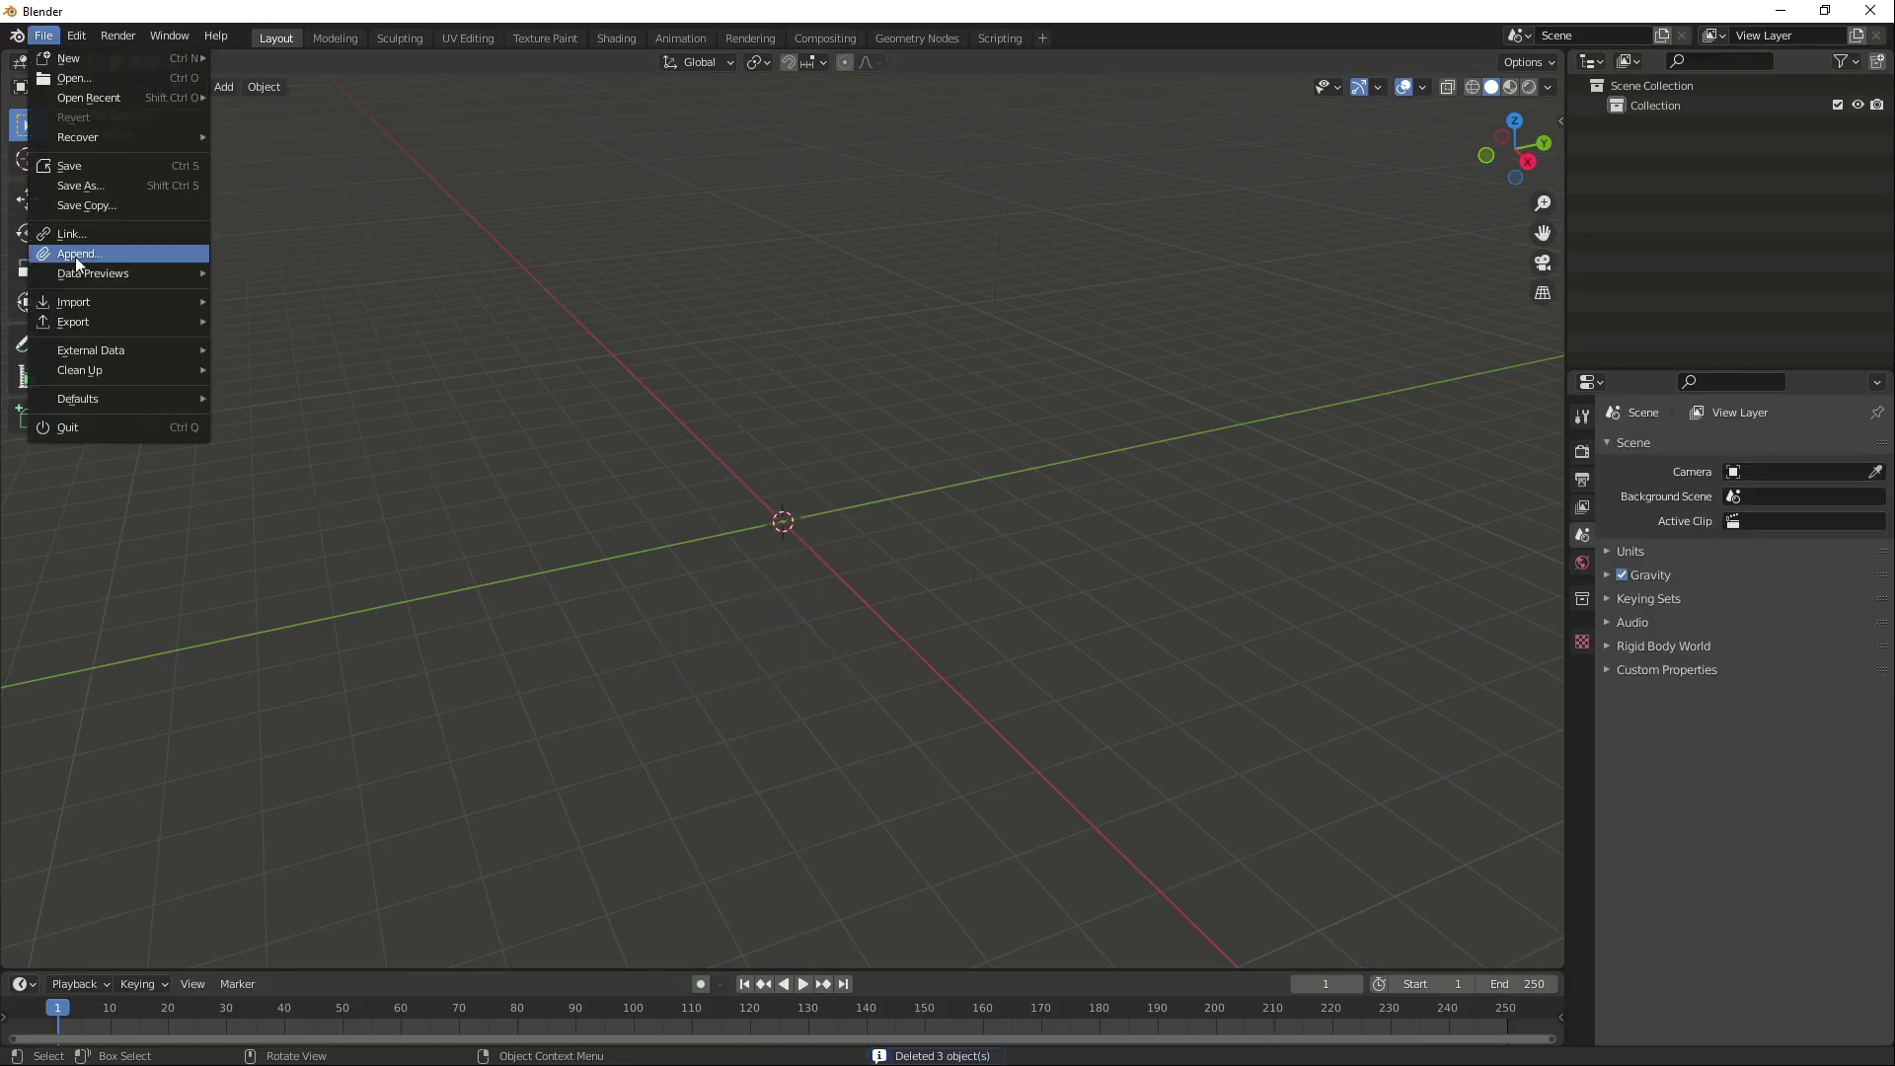
mouse_move(79, 301)
click(267, 442)
double_click(730, 324)
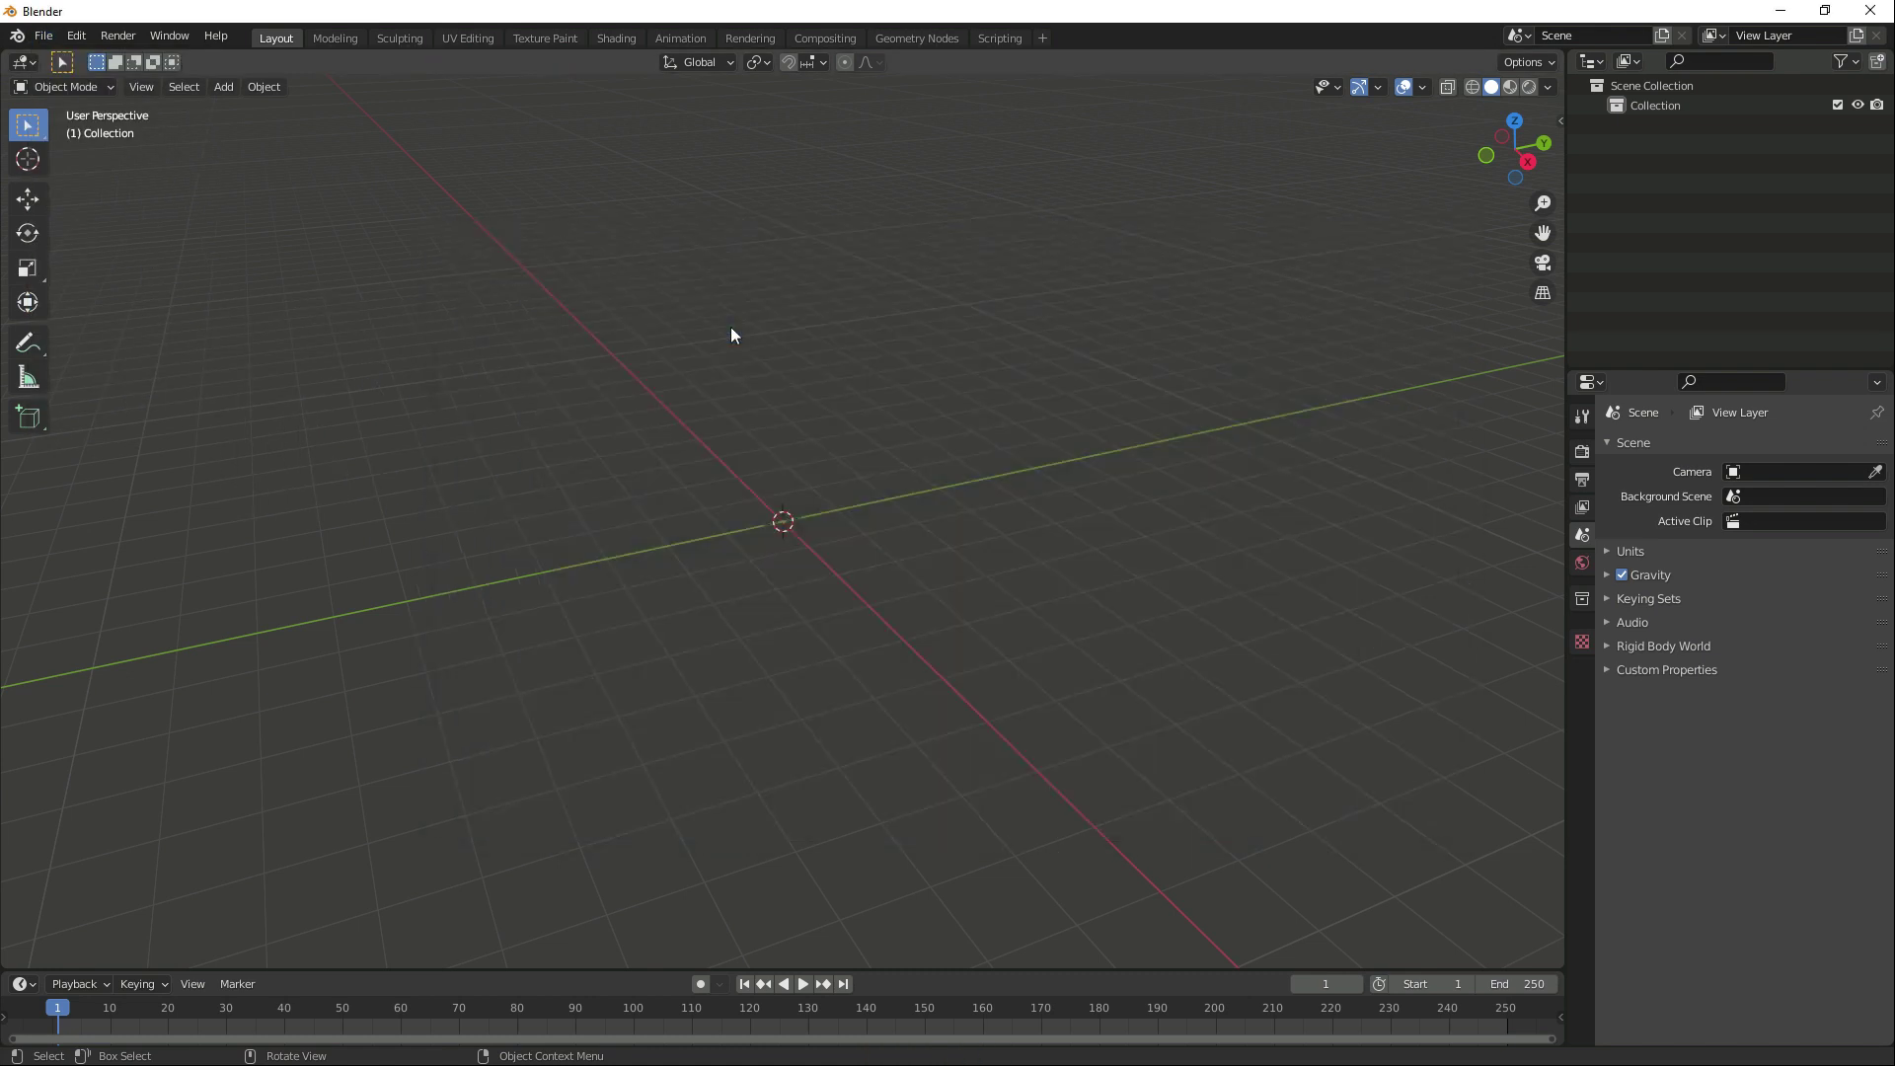
Delete the extra LOD meshes under the root armature, keeping only SK_Mannequin_LOD1
click(1615, 125)
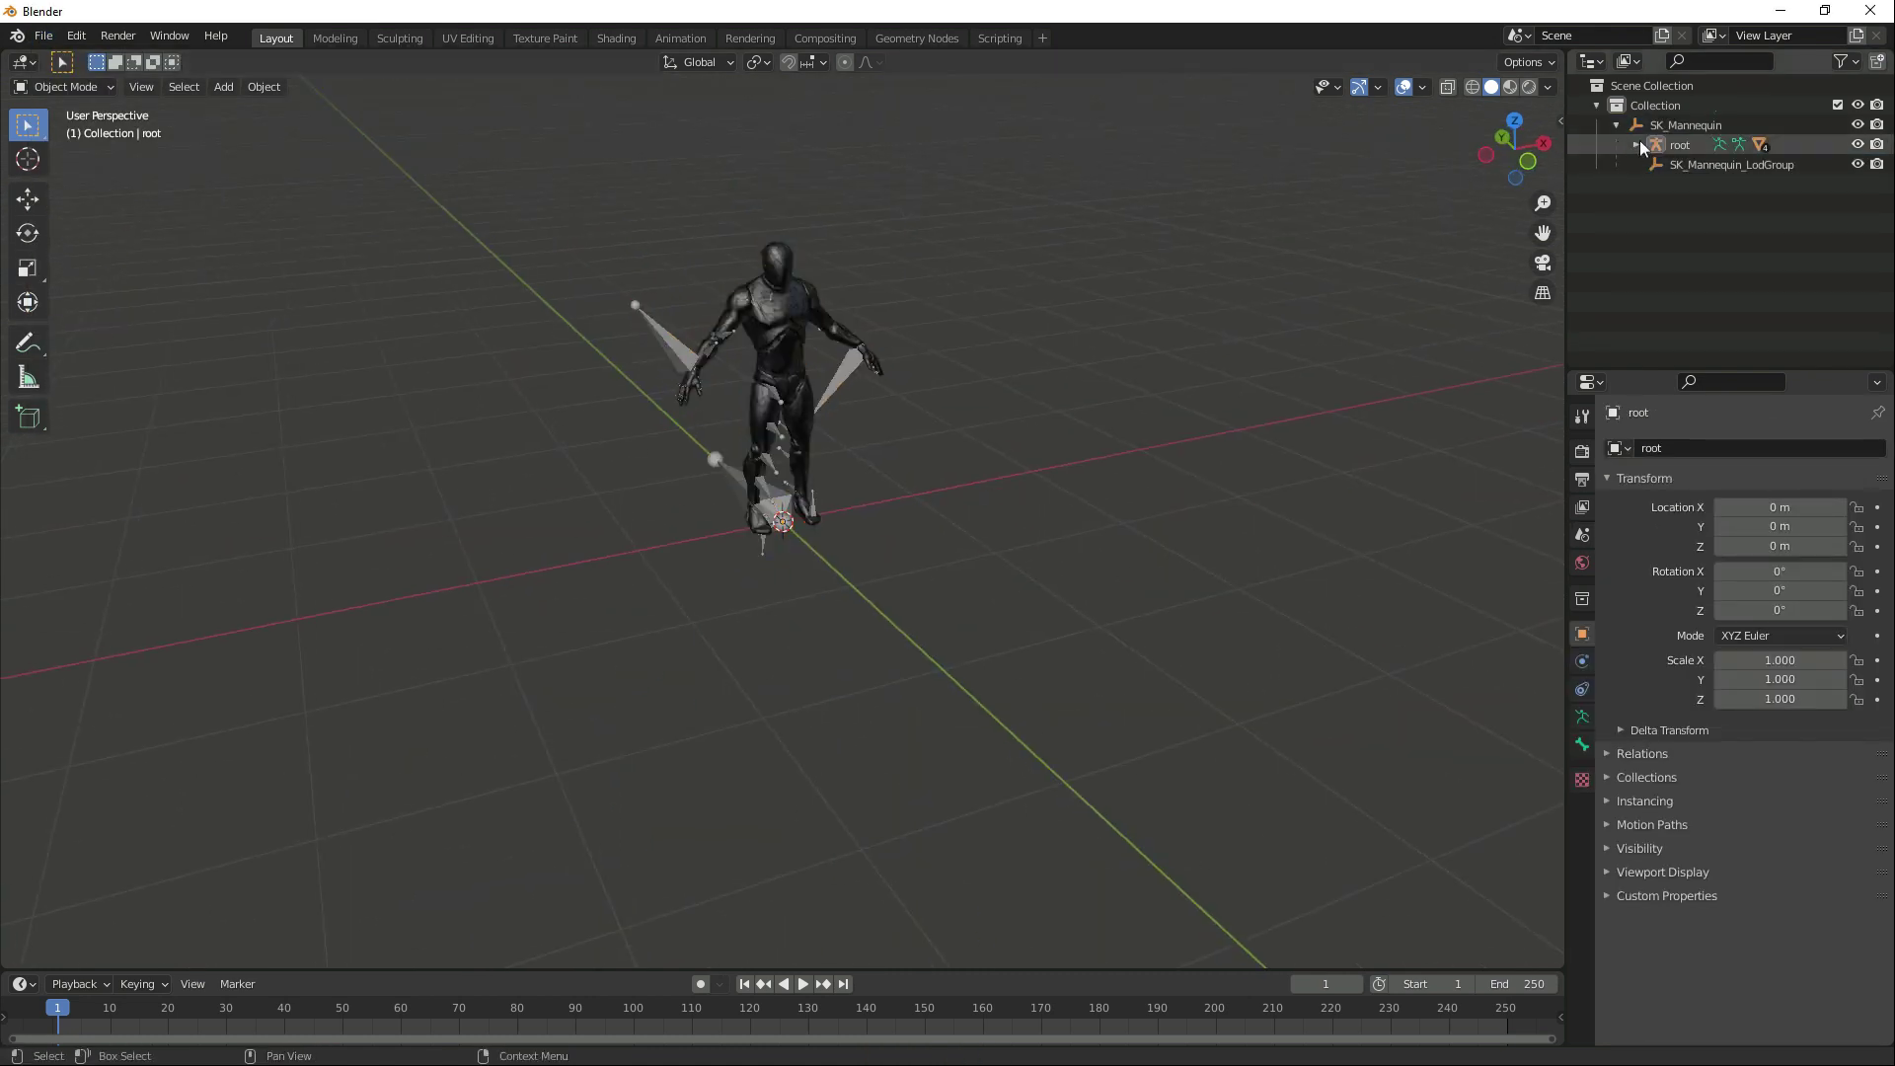
click(1789, 205)
ctrl+click(1767, 243)
ctrl+click(1767, 263)
key(Delete)
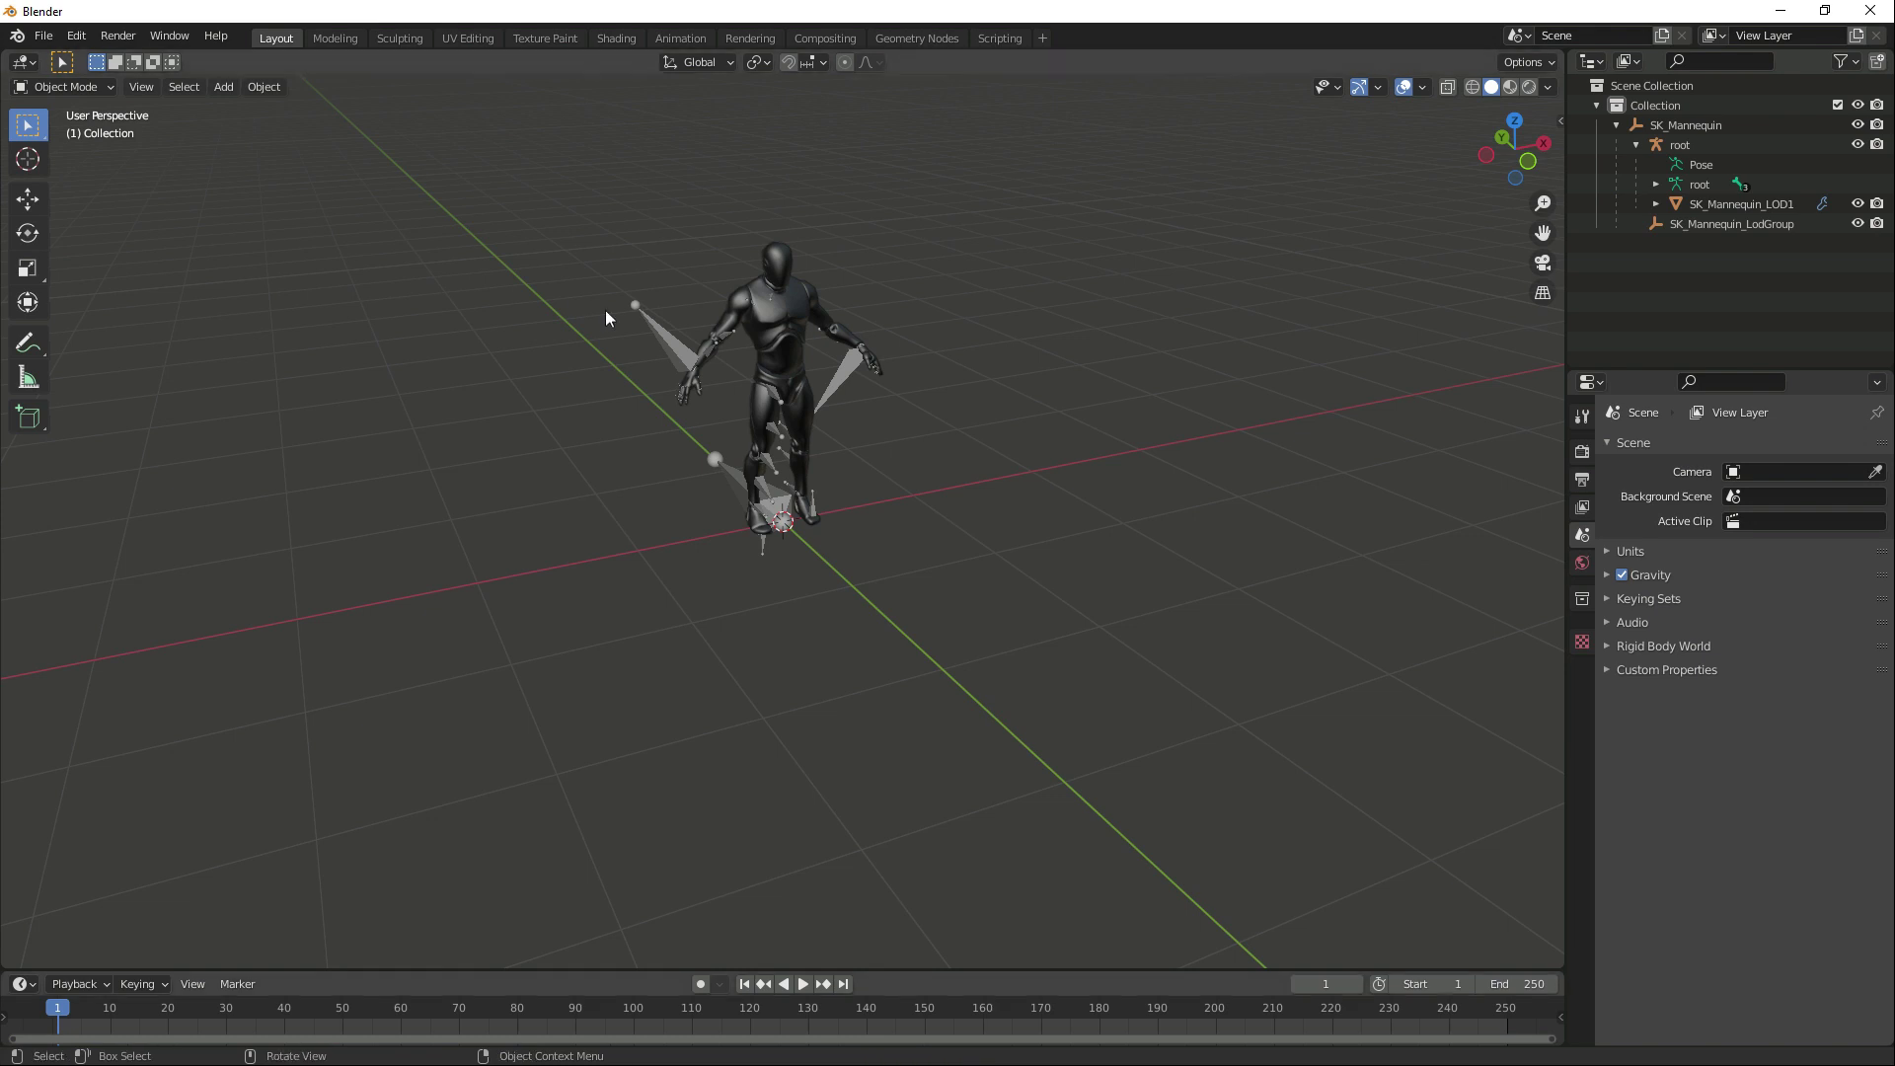
Put the root armature in Pose Mode and convert its bone names with Expy Kit from source type Unreal to target type Mixamo
click(669, 342)
key(ctrl+Tab)
right_click(608, 379)
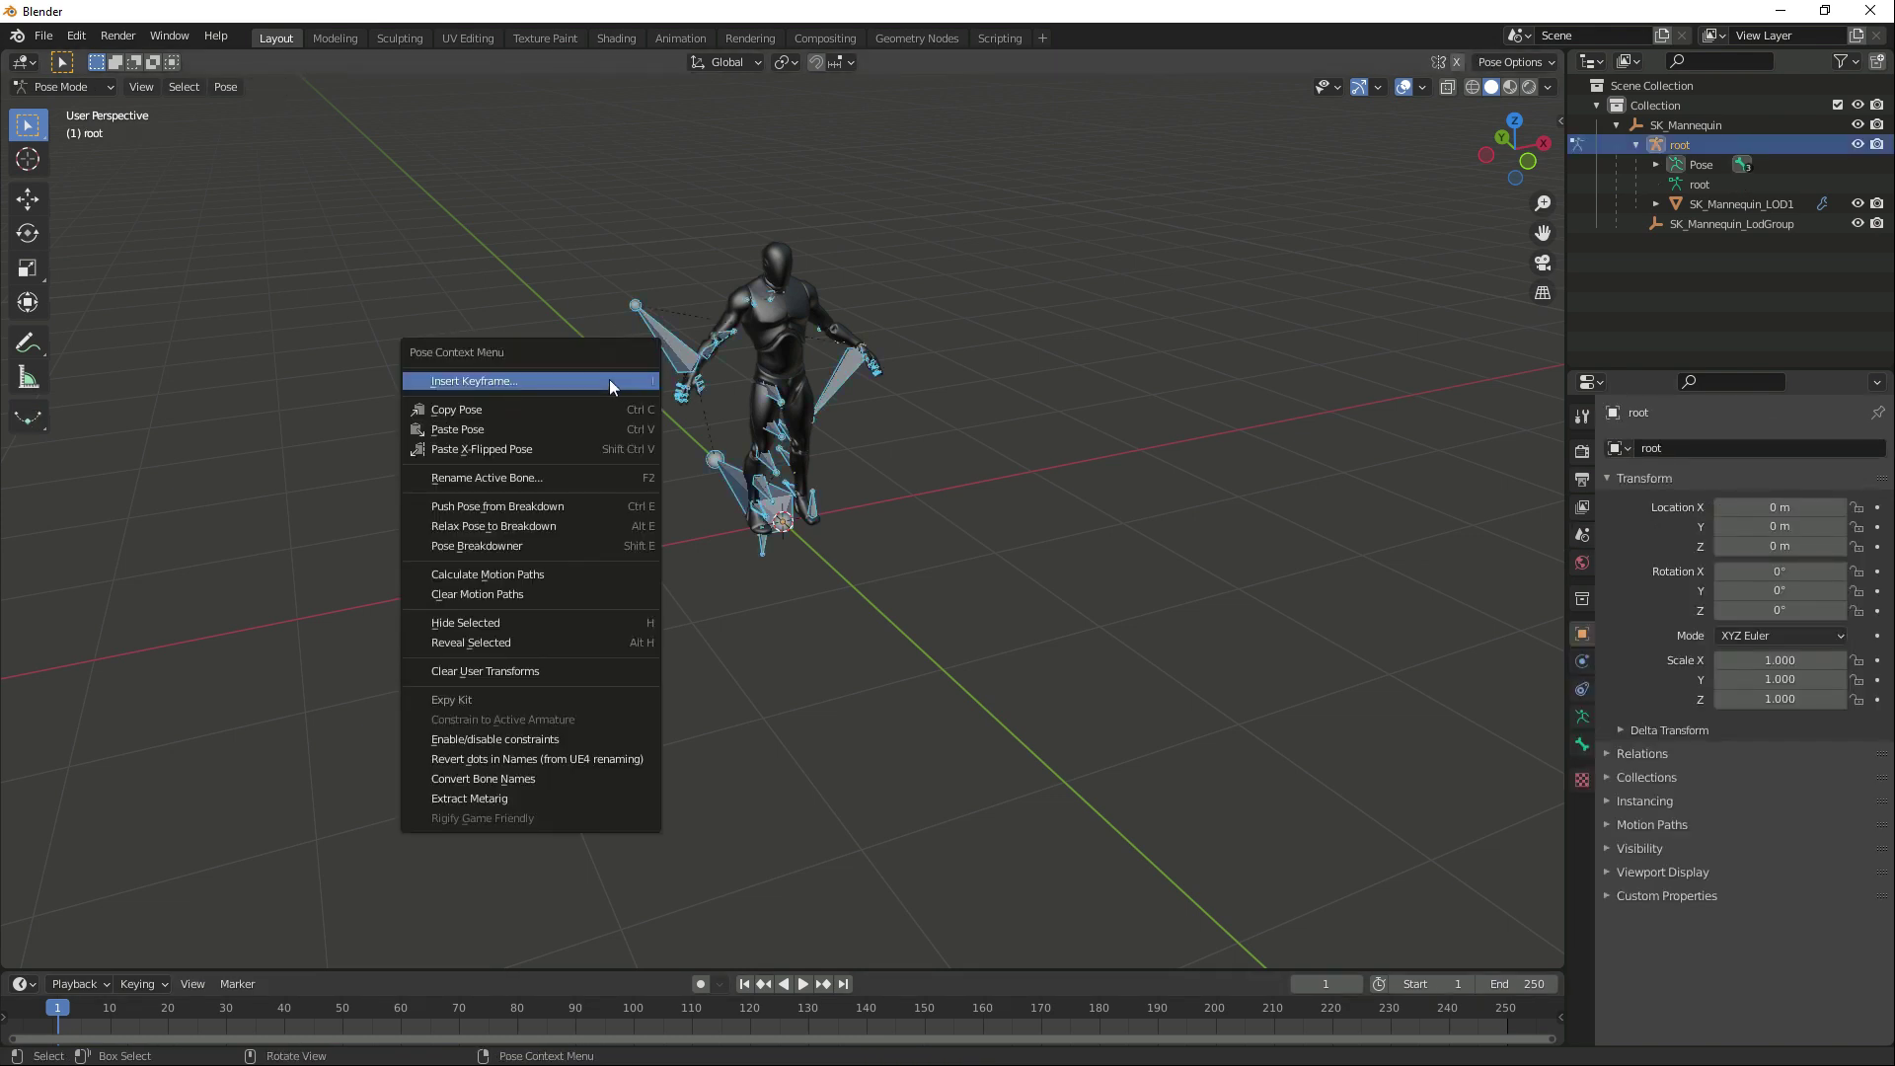
click(552, 780)
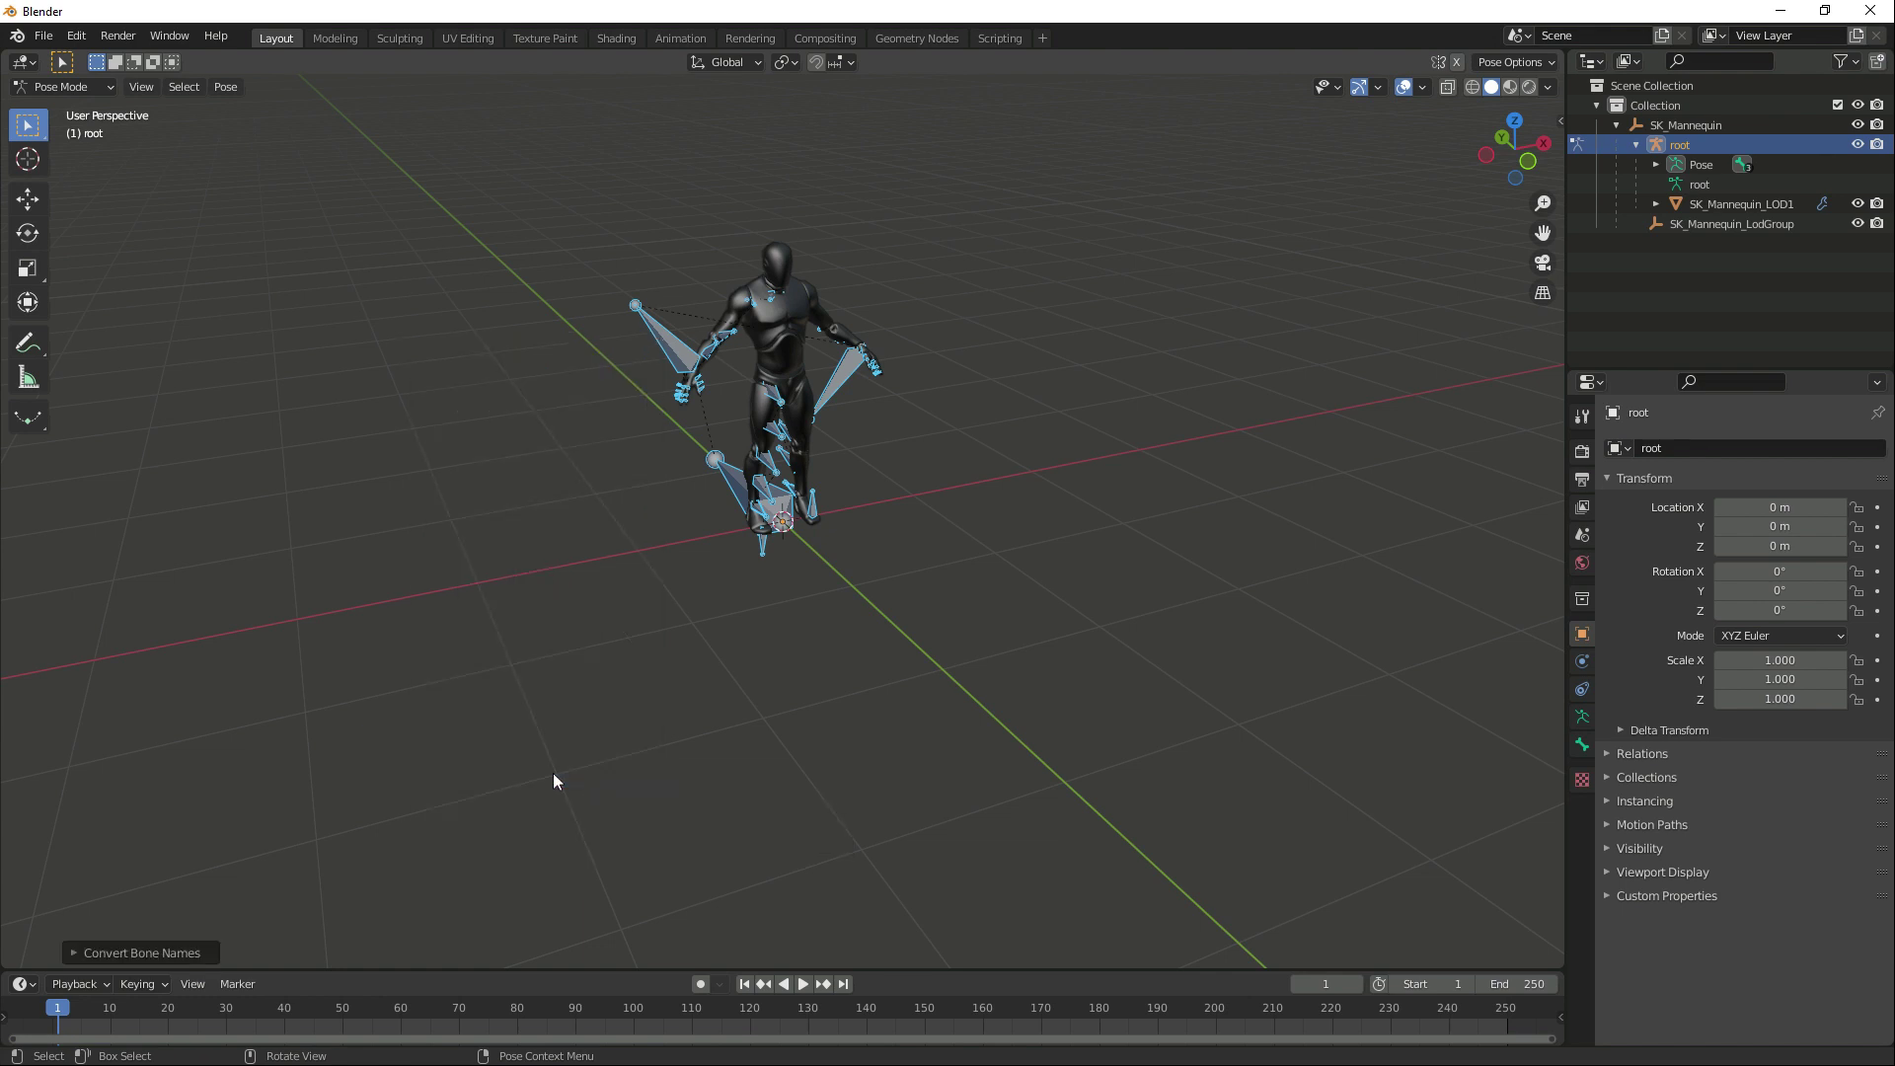
click(74, 951)
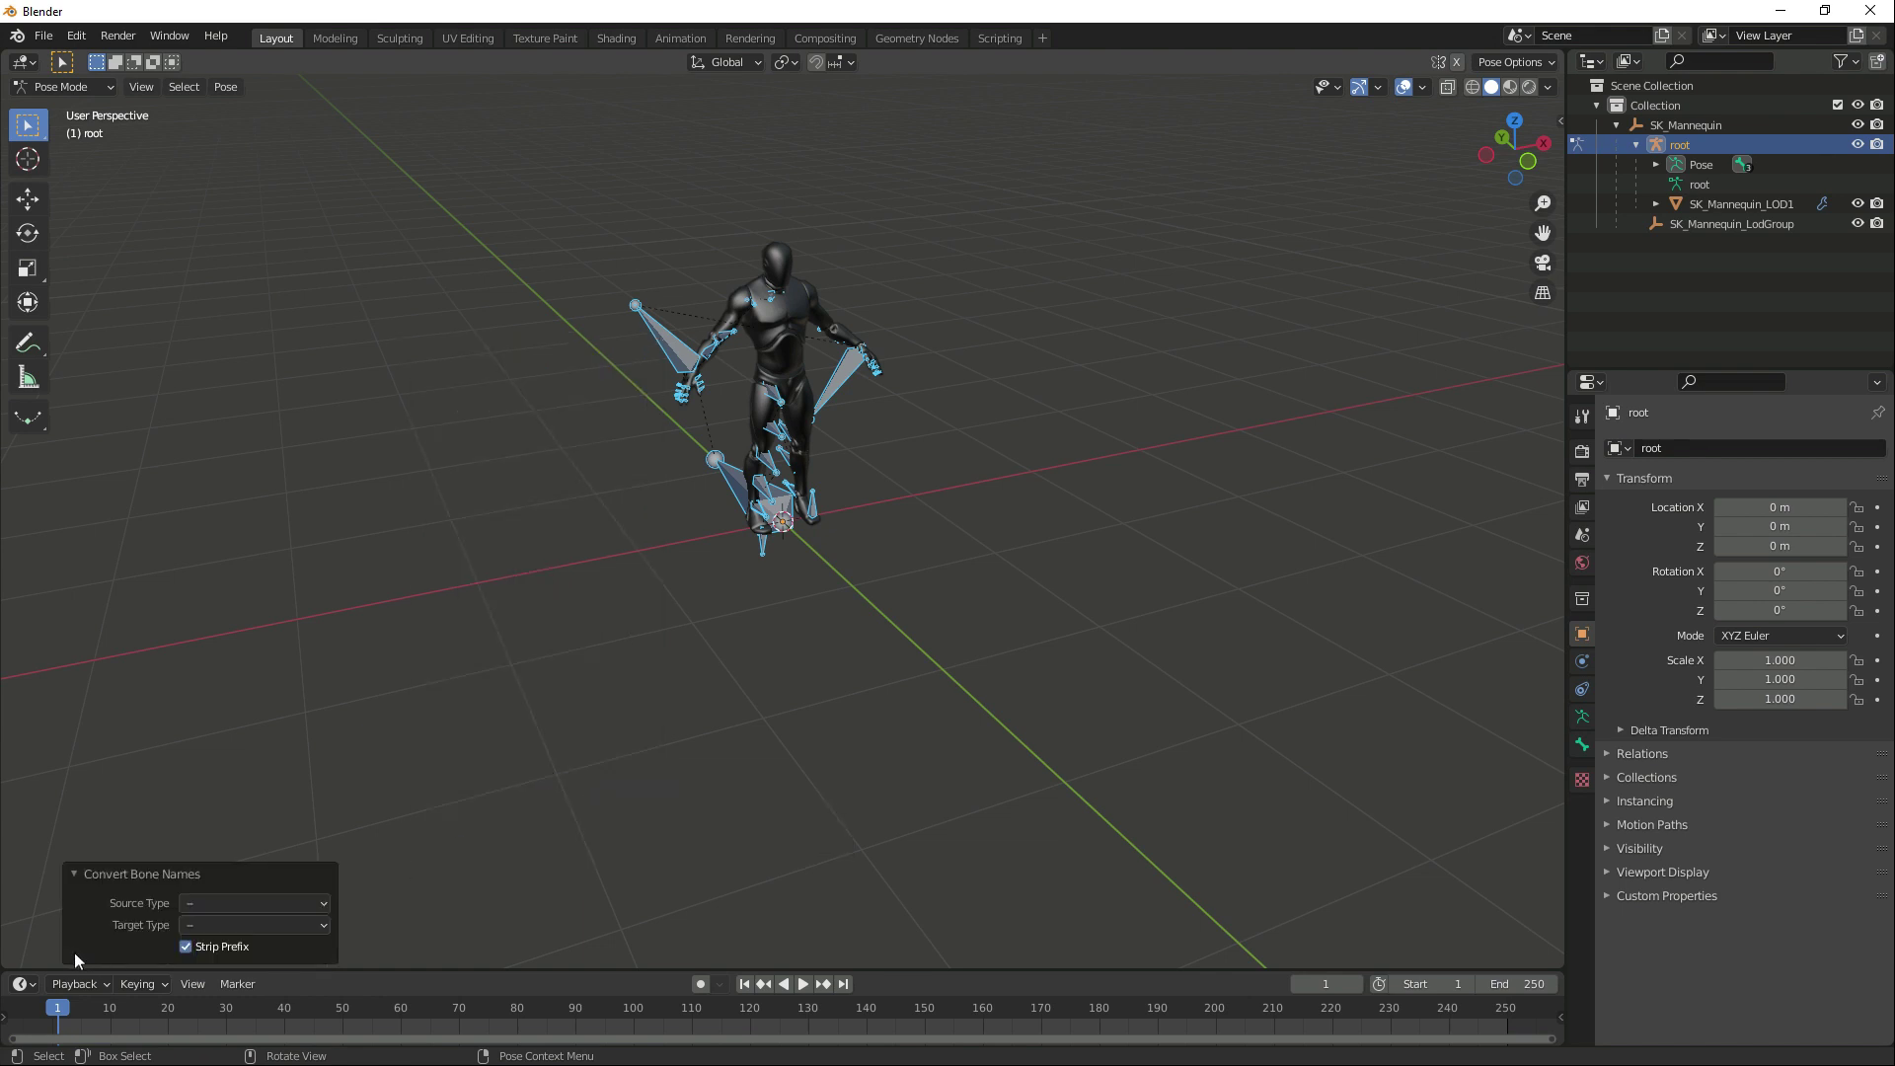
click(255, 901)
click(252, 919)
click(251, 924)
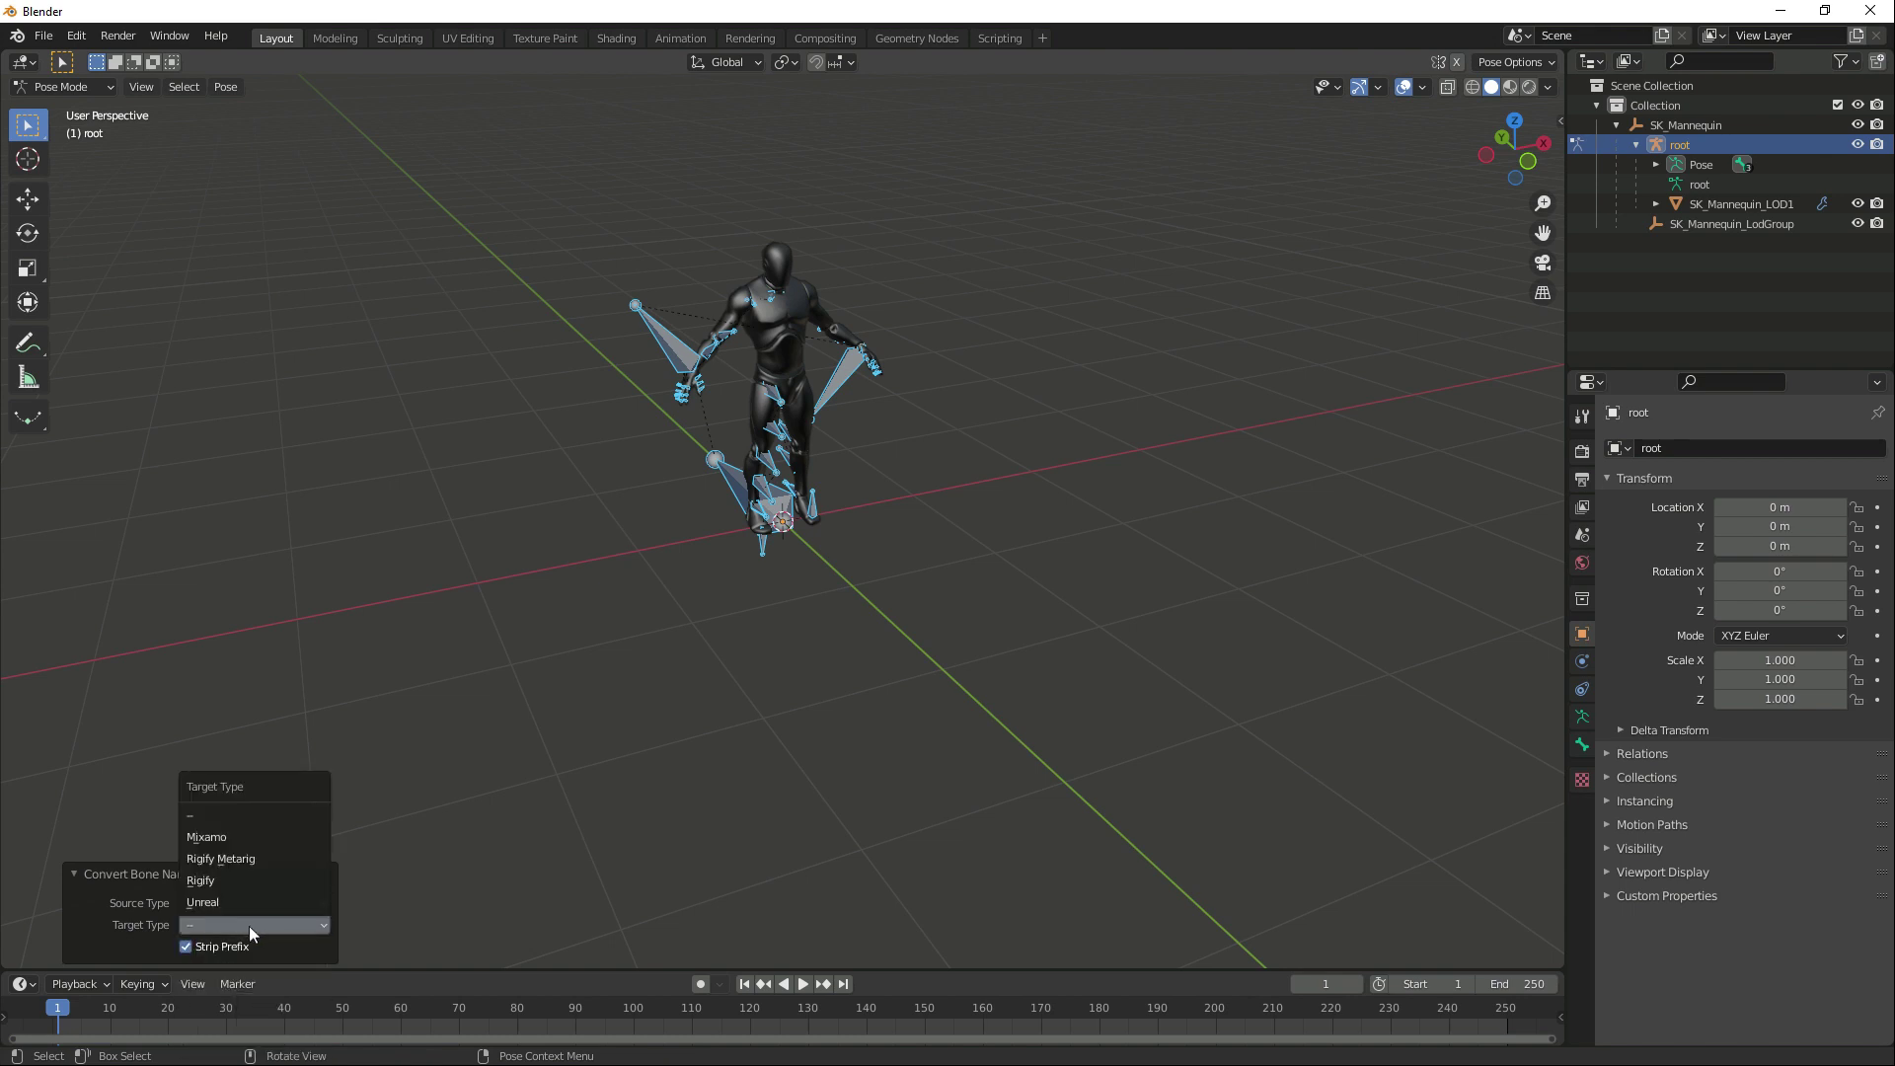
click(252, 838)
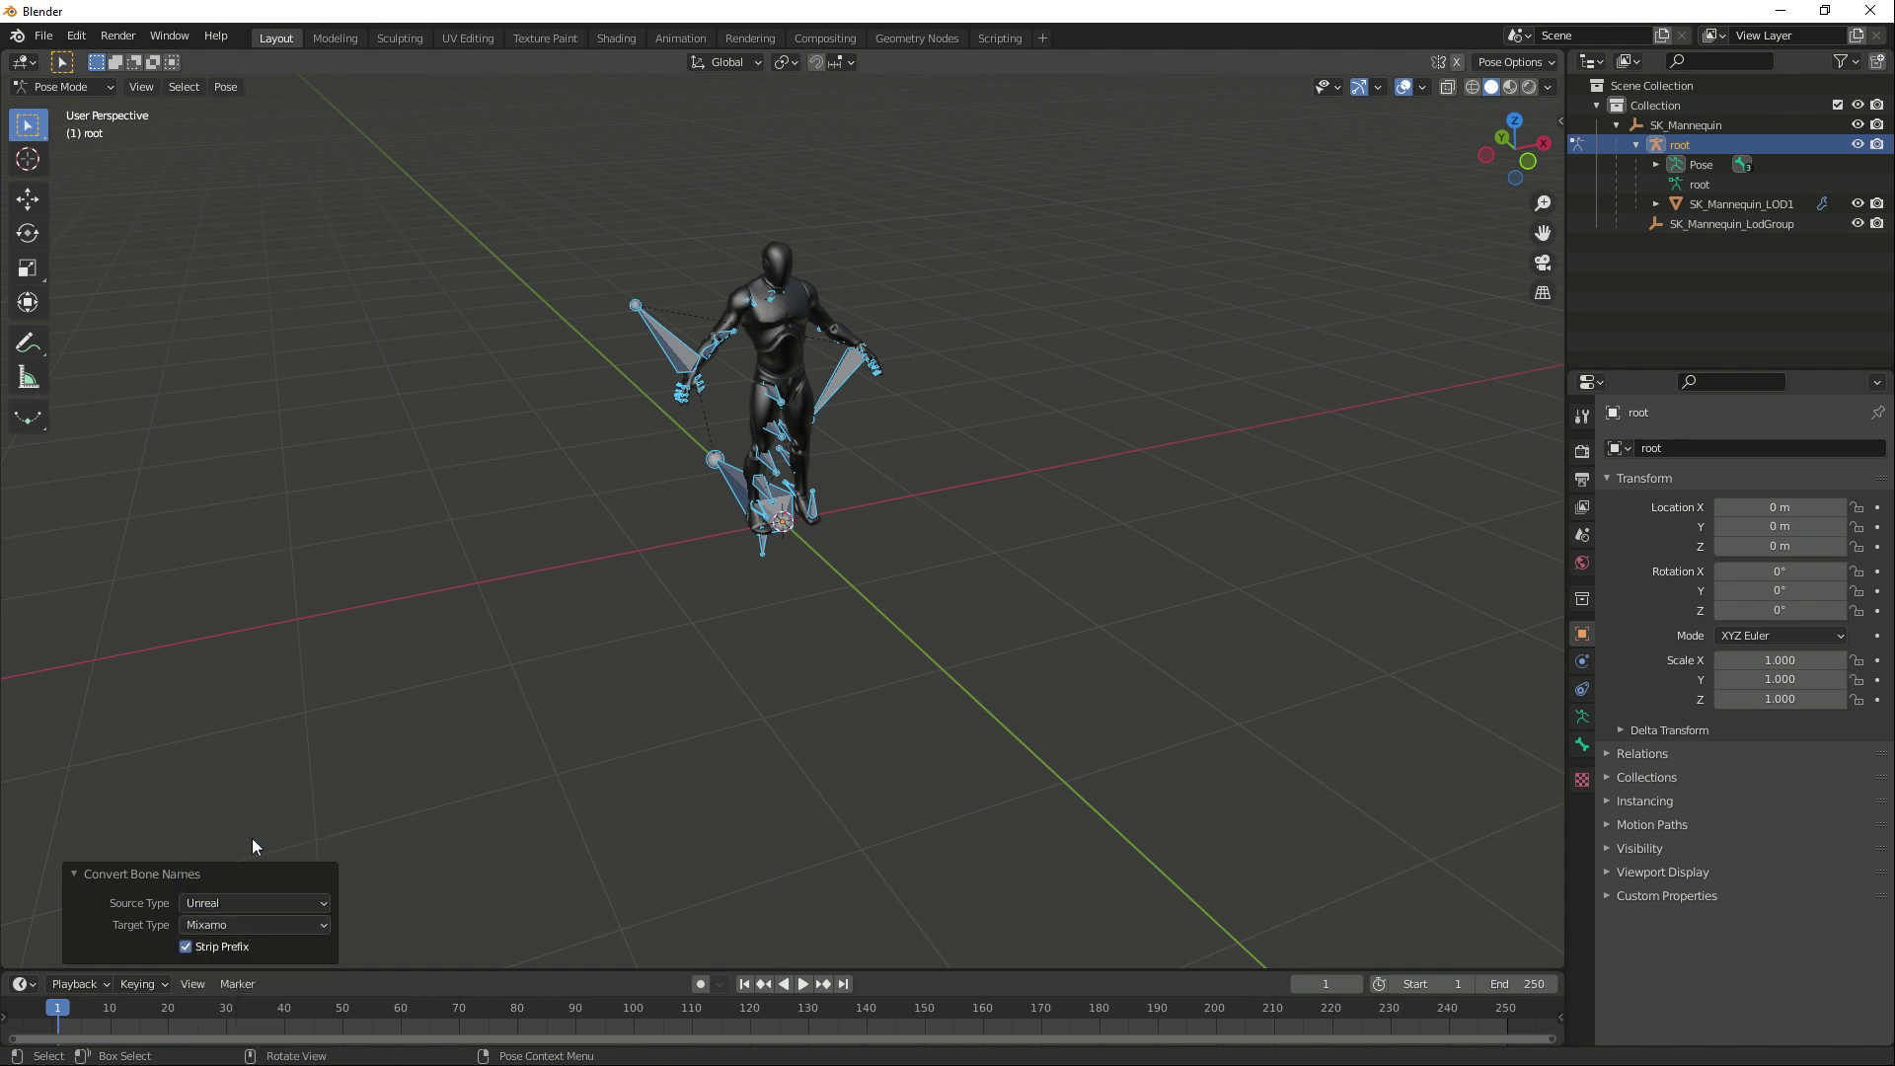
click(617, 698)
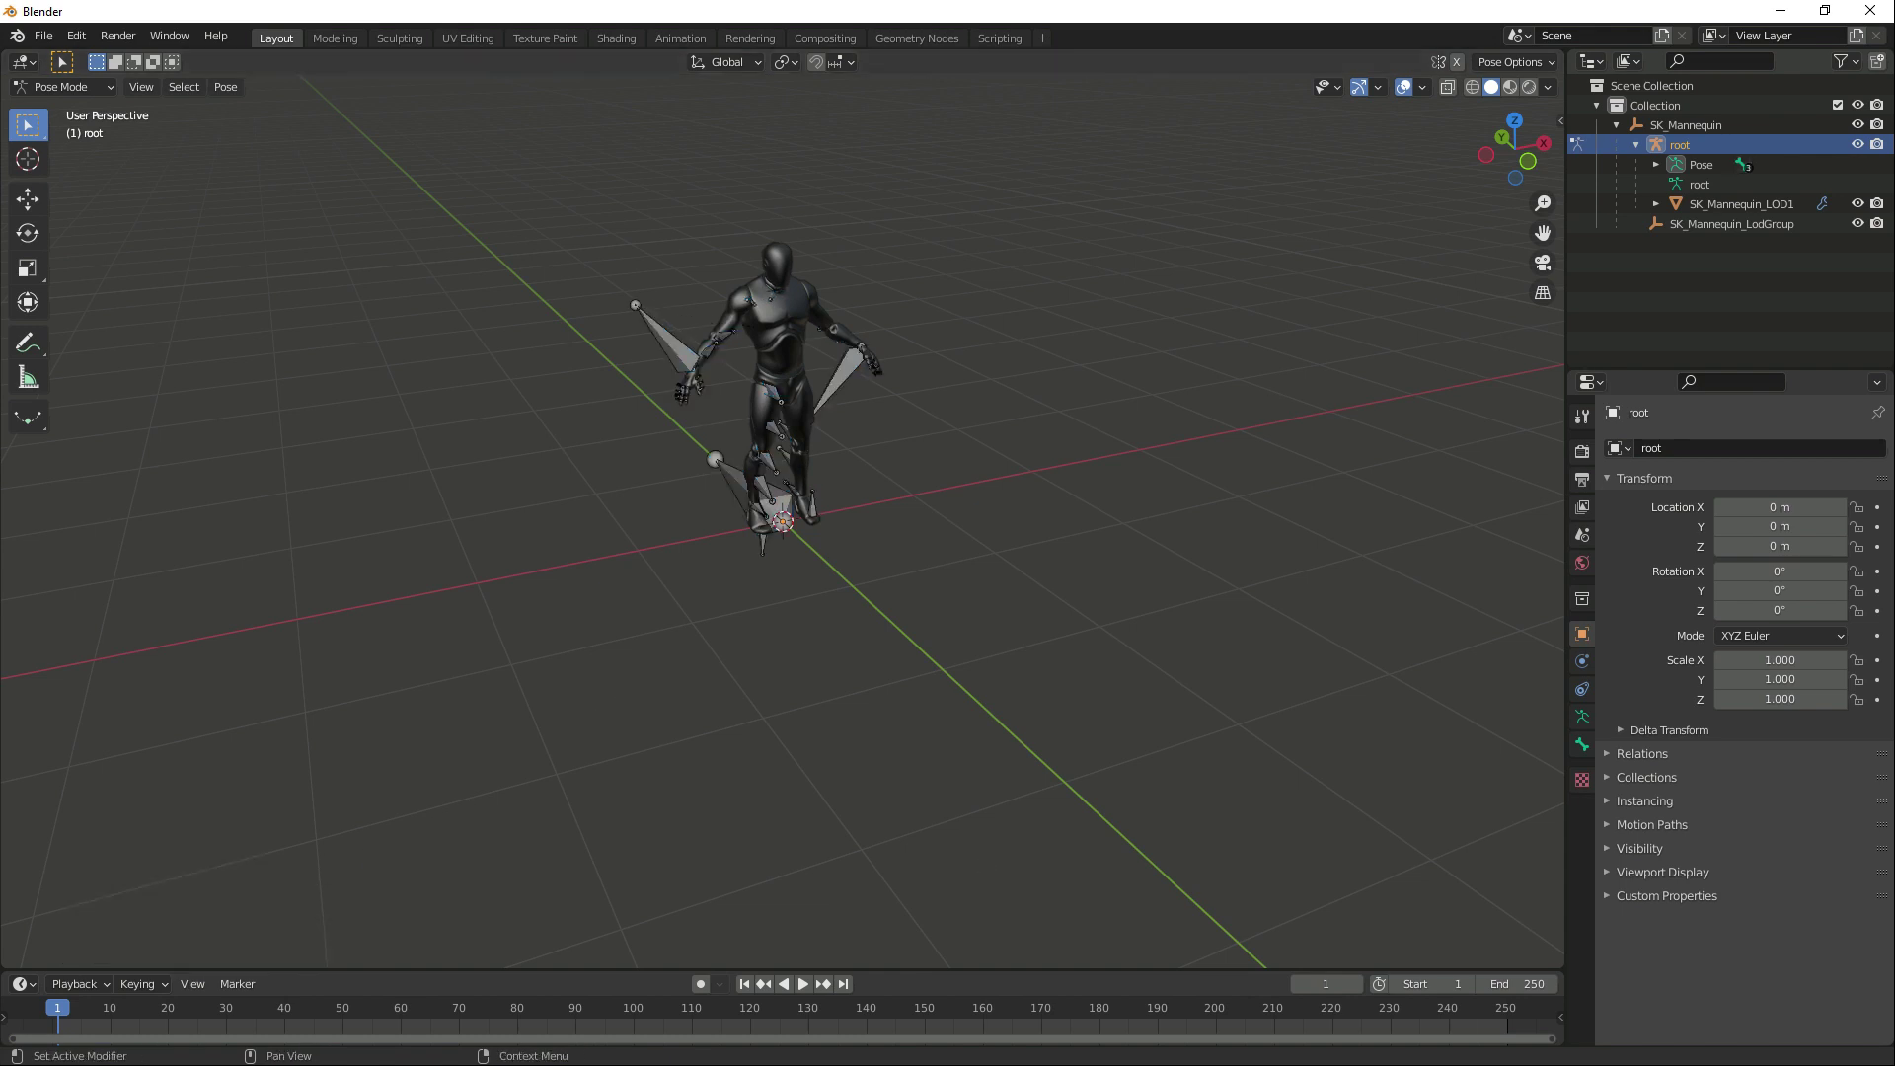
Show the root armature's bone names in the viewport and inspect the renamed bones up close
click(1582, 715)
click(1626, 722)
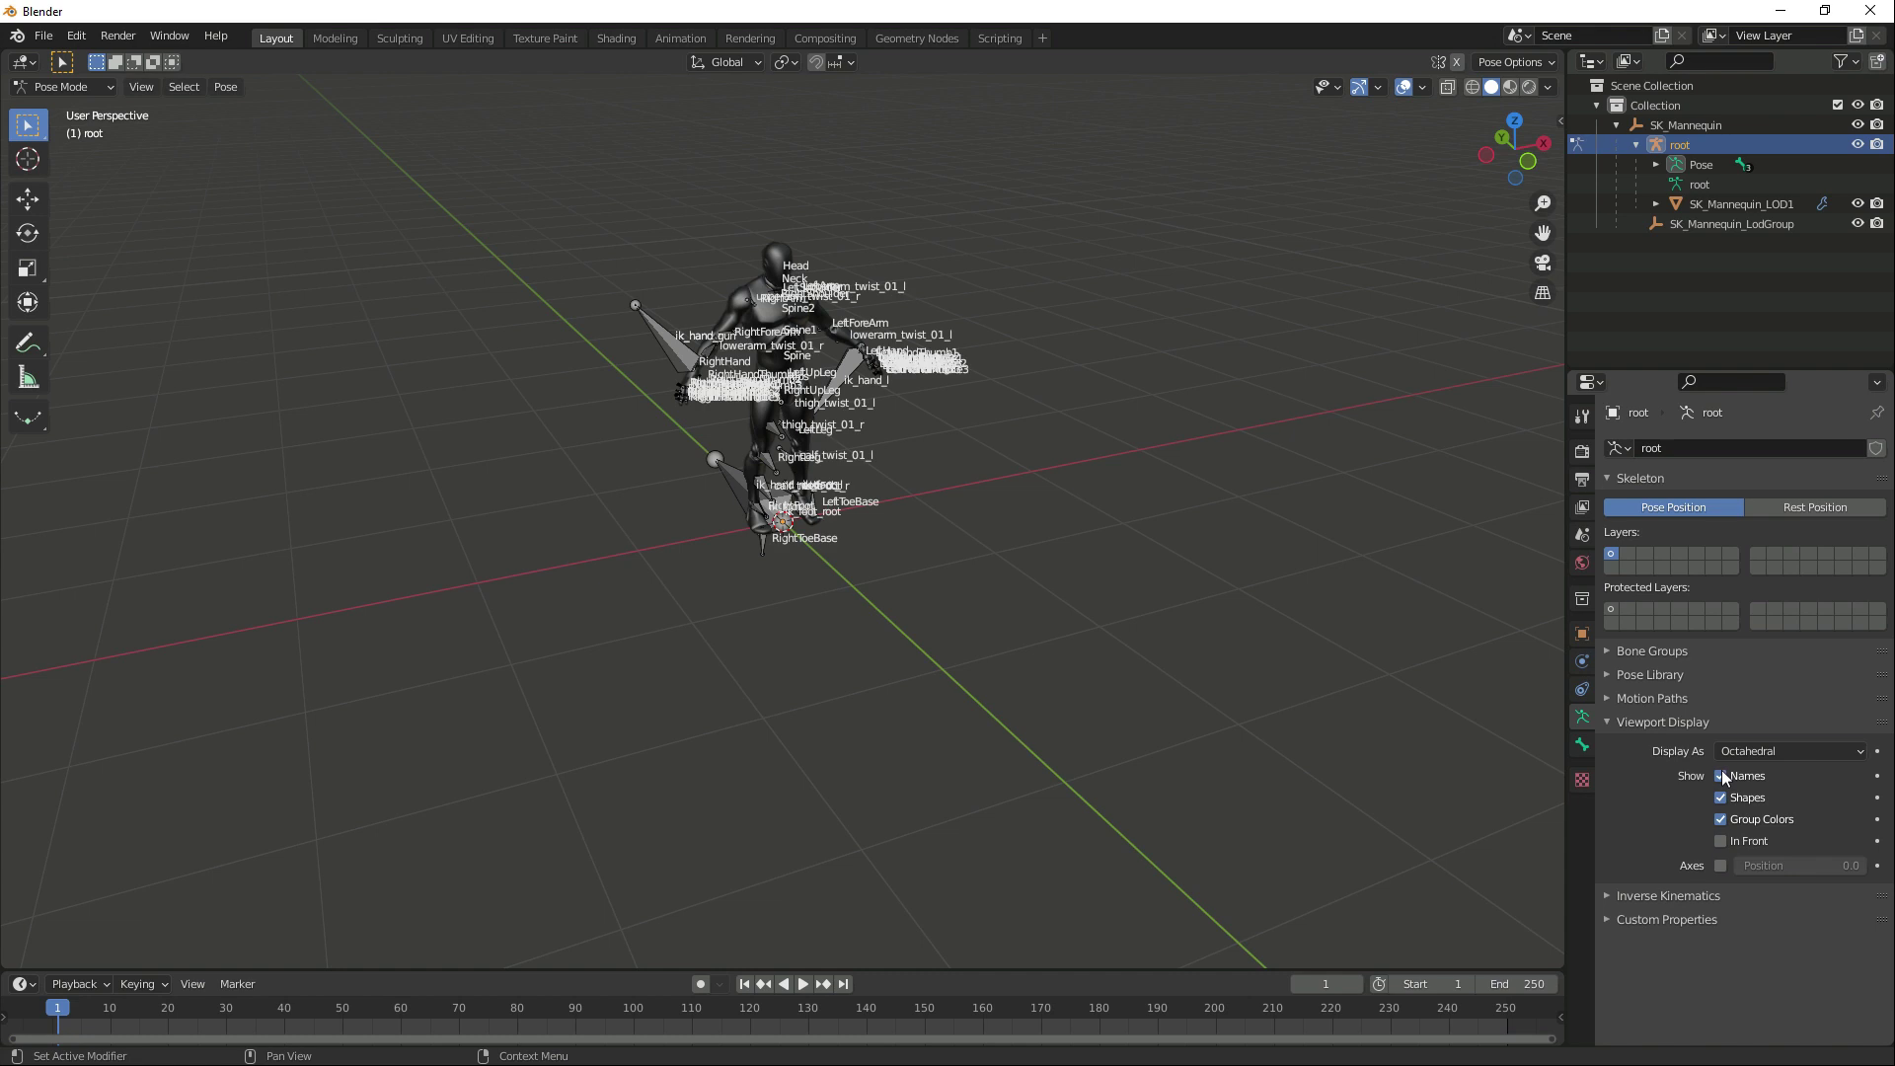
scroll(967, 533, up, 4)
mouse_move(932, 519)
middle_down()
mouse_move(1032, 559)
mouse_move(934, 541)
mouse_move(917, 529)
mouse_move(938, 516)
mouse_move(943, 553)
middle_up()
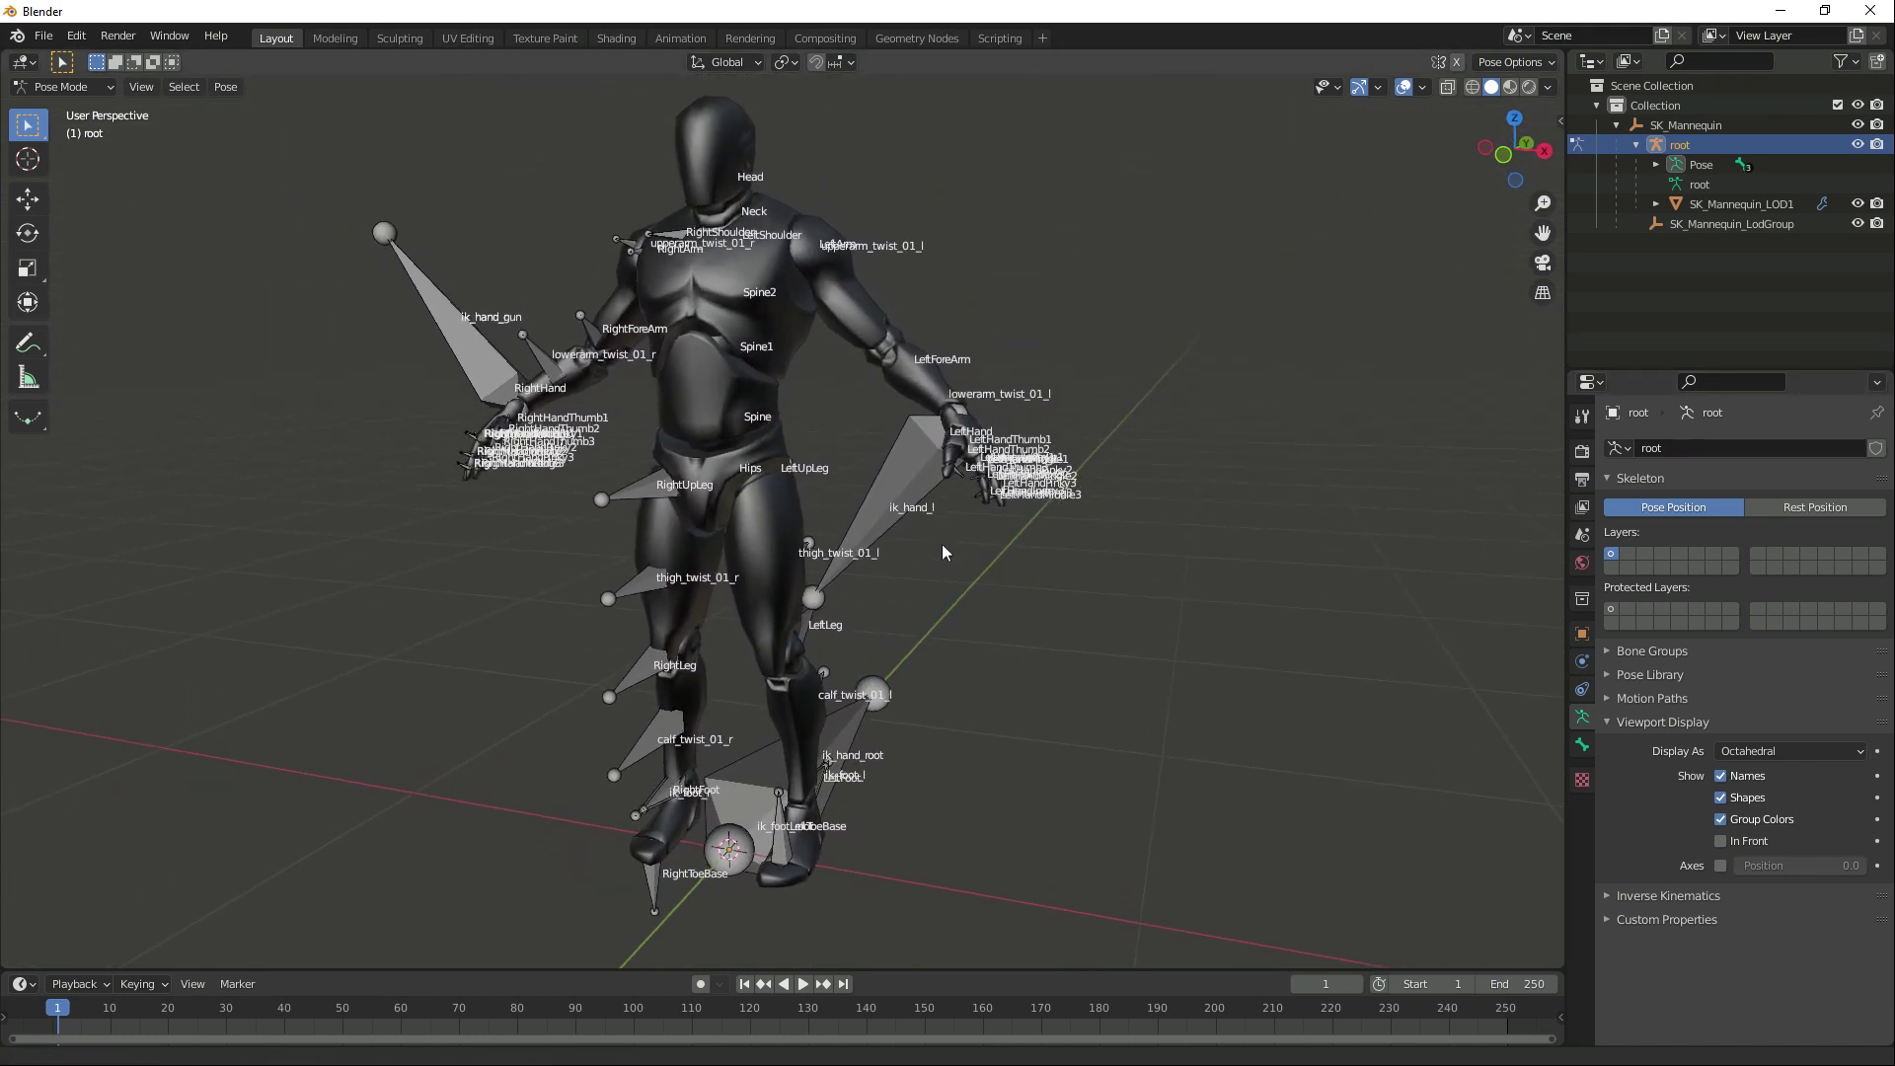
Export the mannequin as SK_Mannequin_mixamo.fbx into D:\ExpyTest\Mannequin\Mixamo
click(43, 37)
mouse_move(75, 328)
click(287, 440)
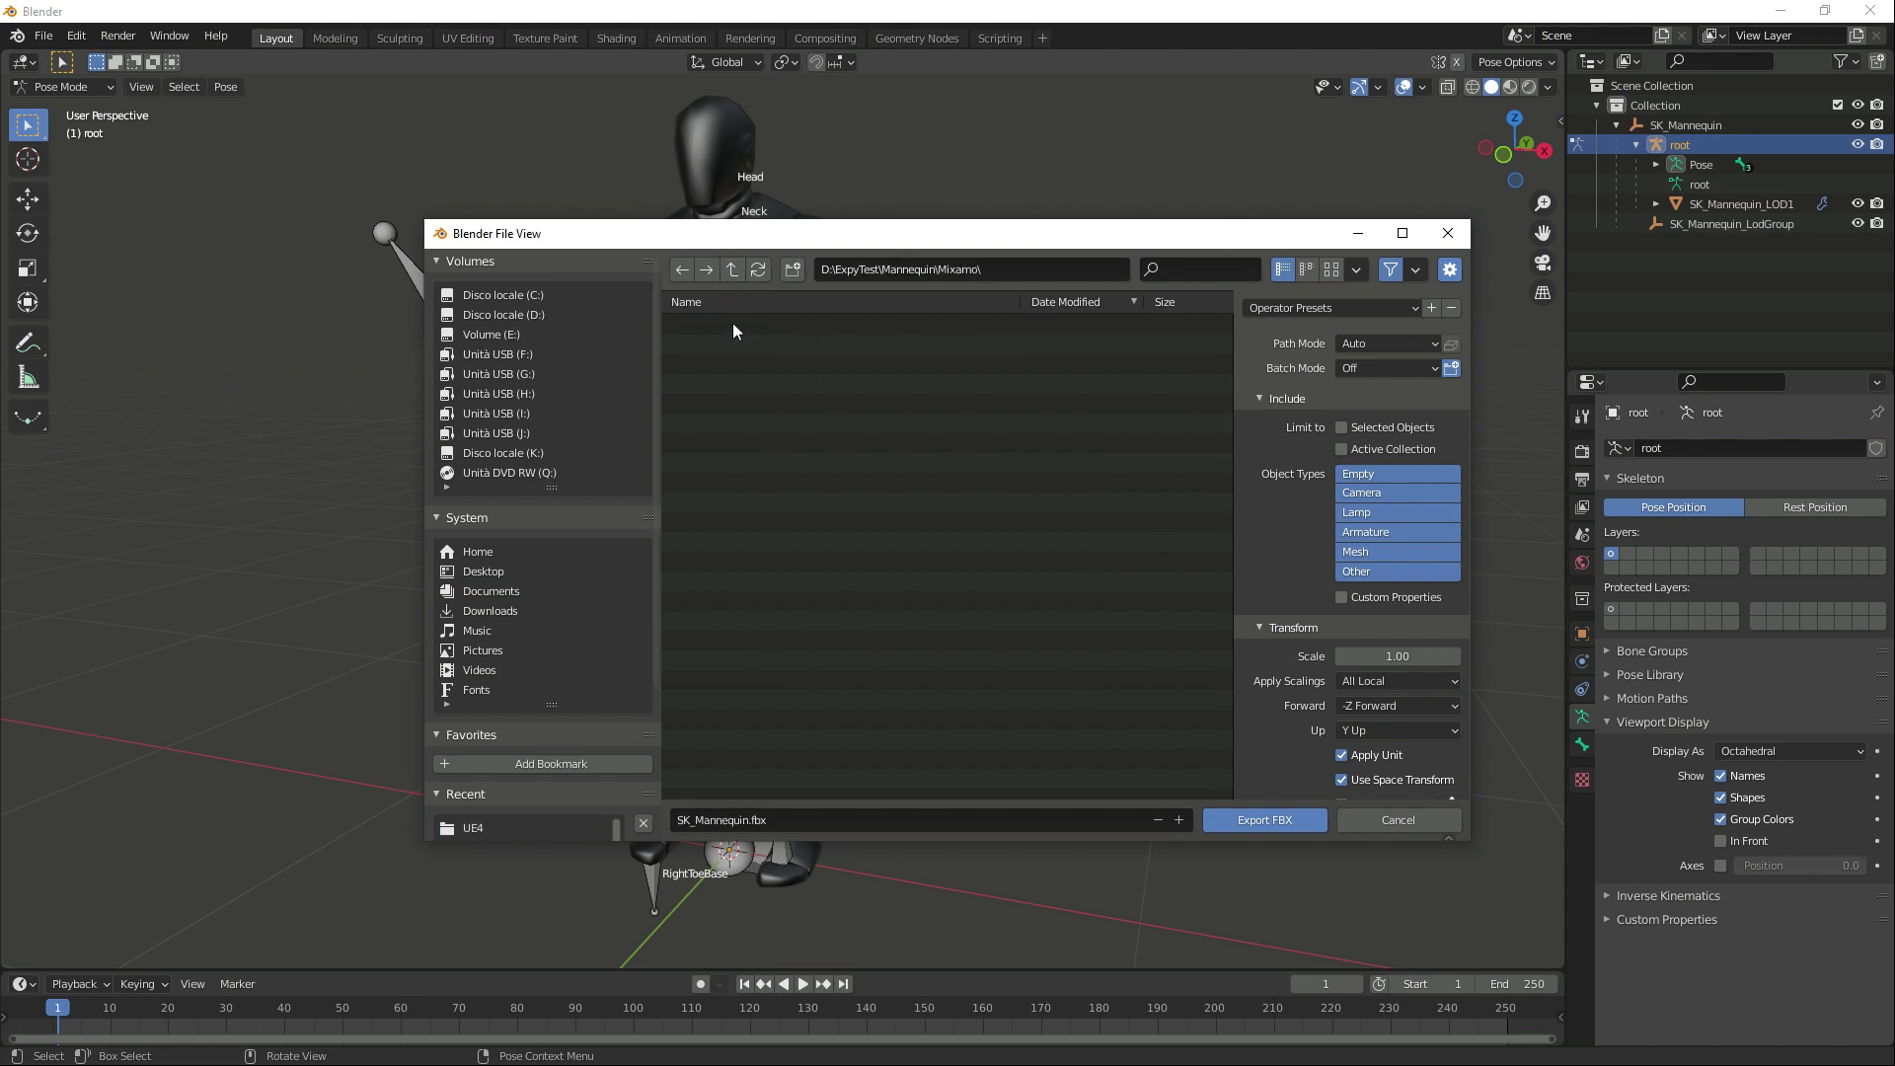
scroll(1287, 542, down, 3)
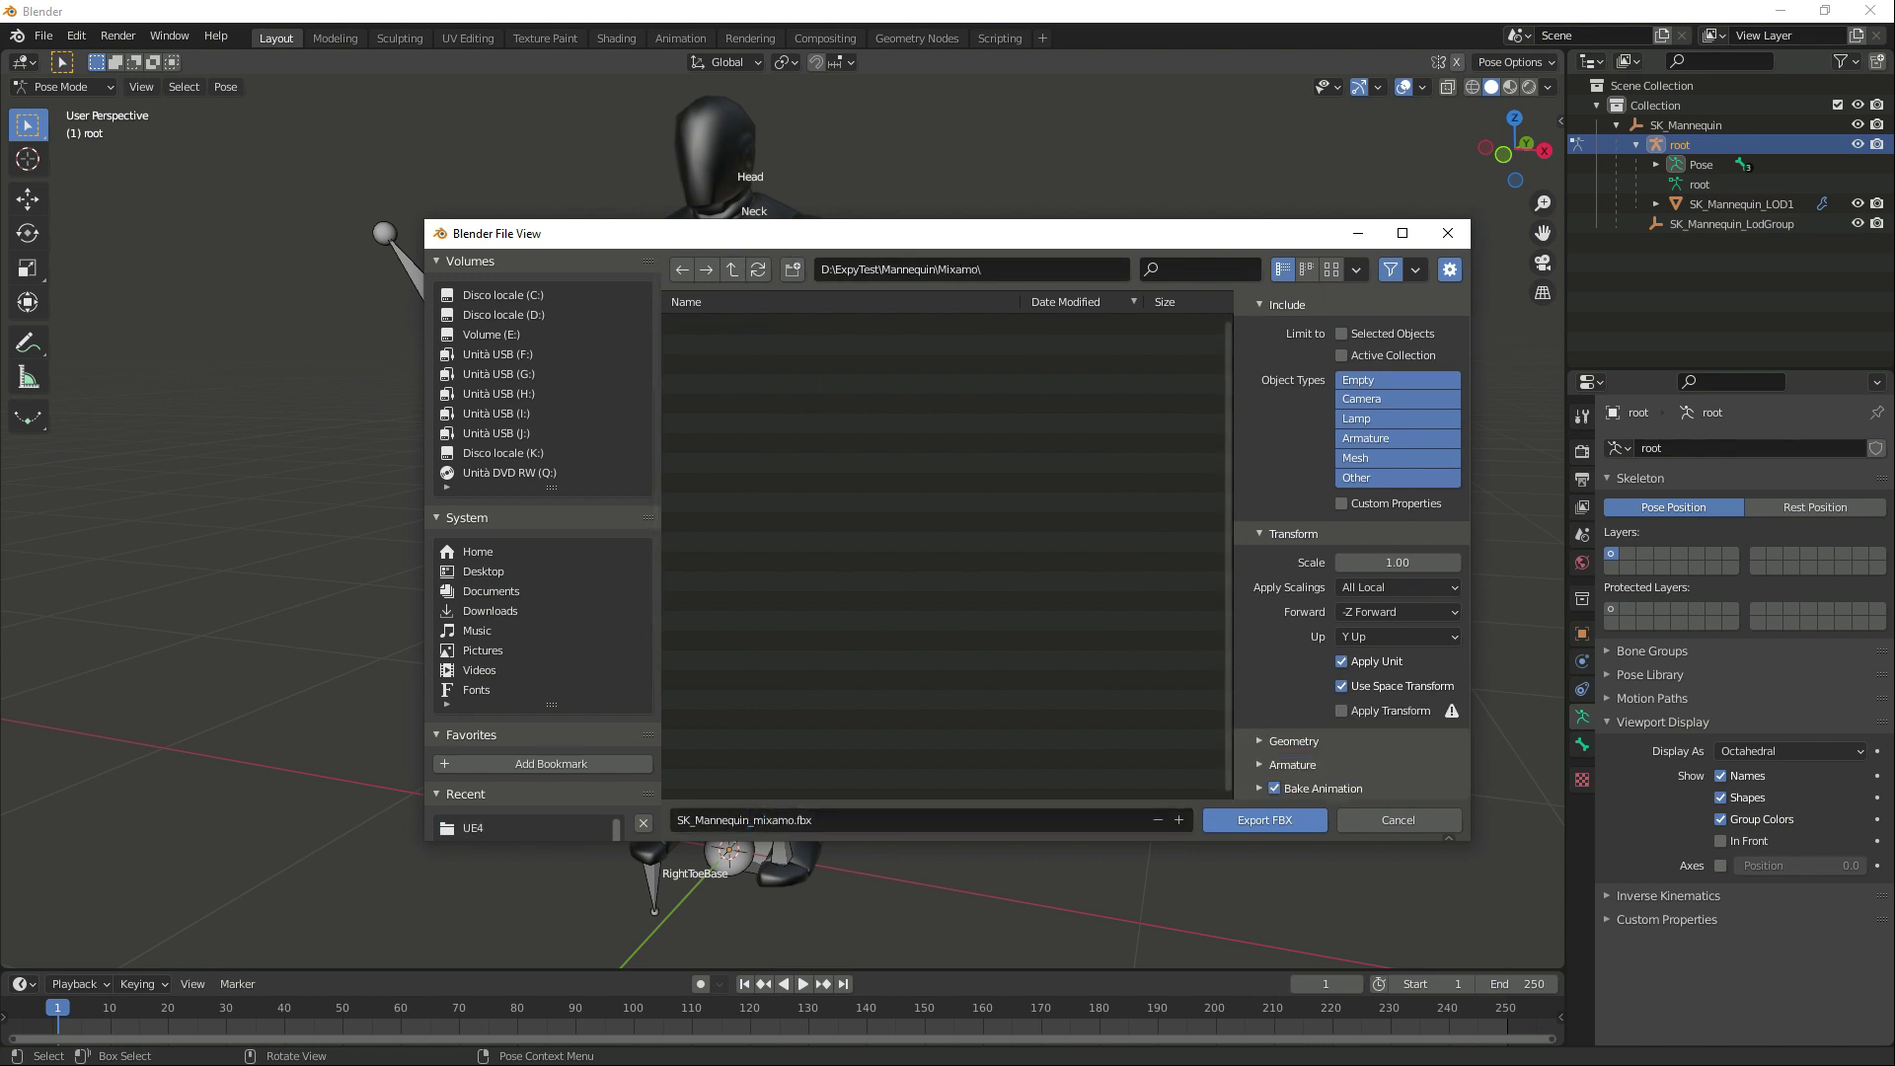
scroll(1267, 709, down, 4)
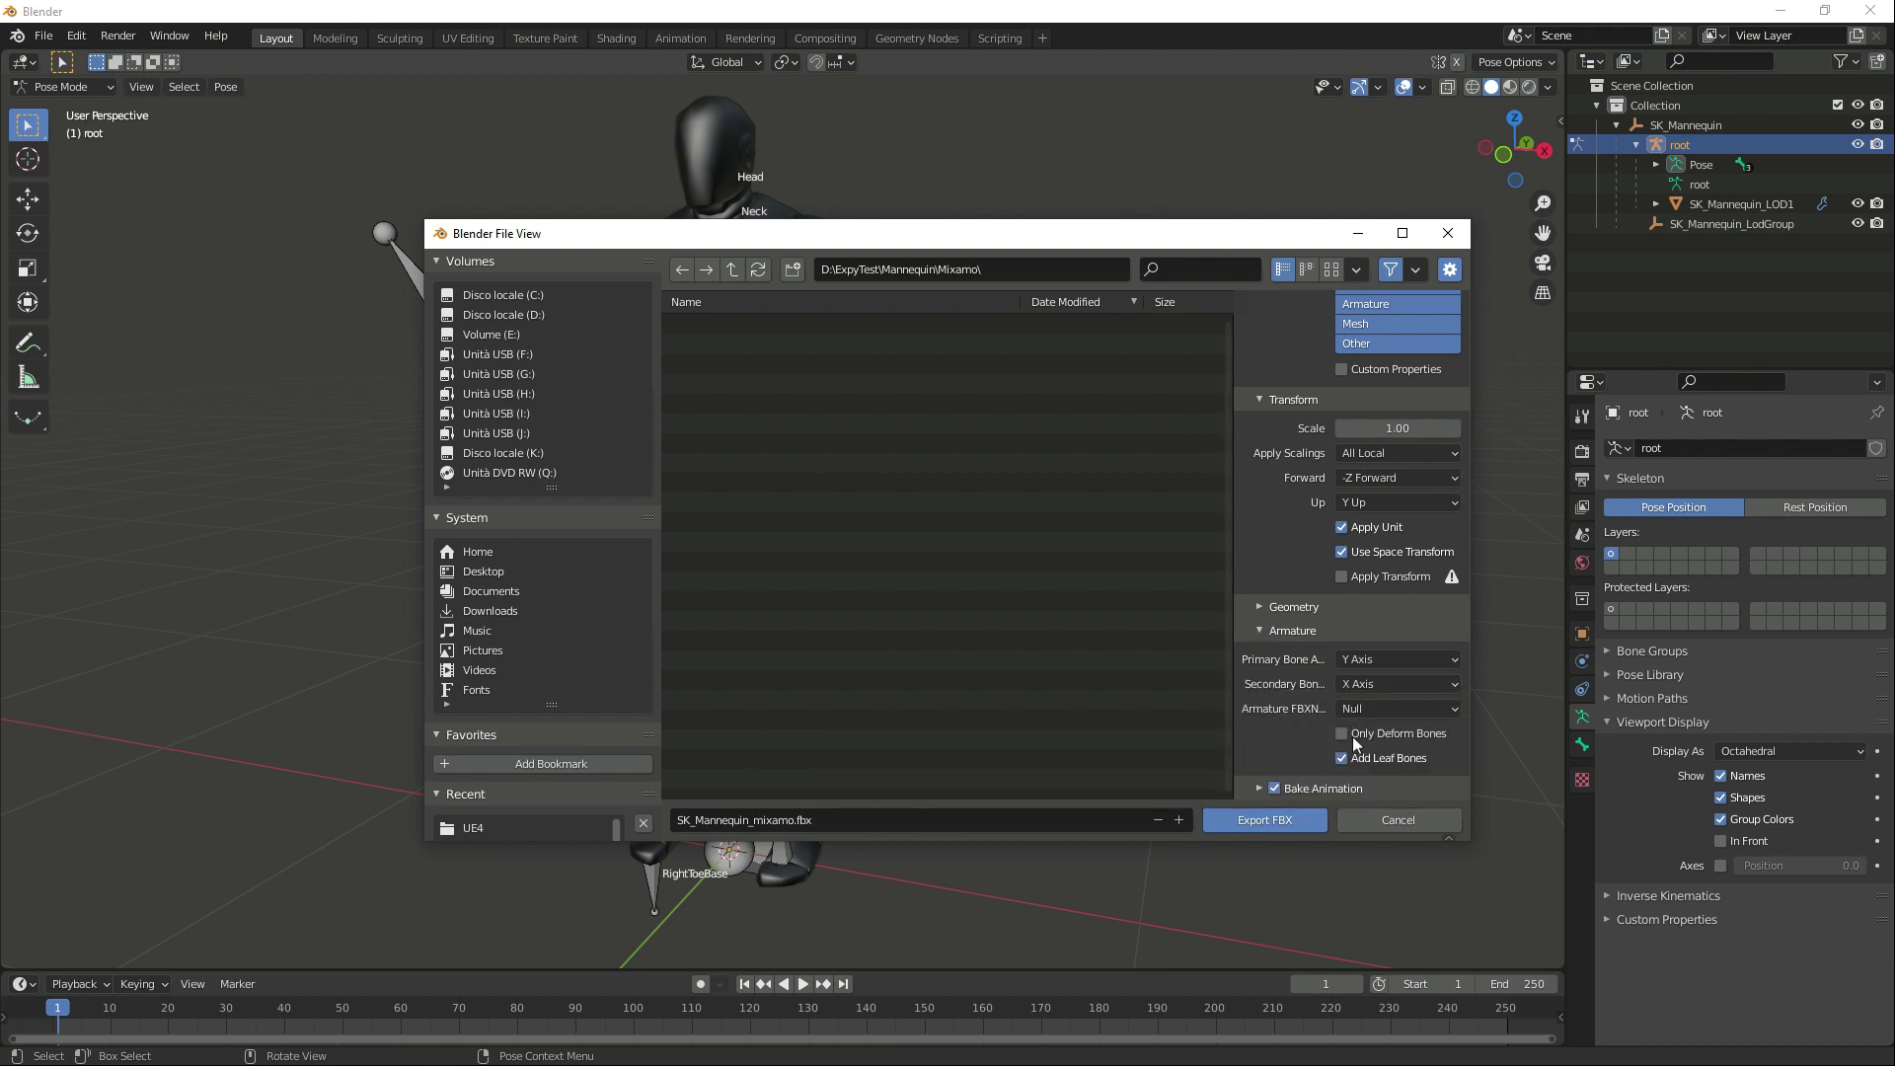
click(1272, 820)
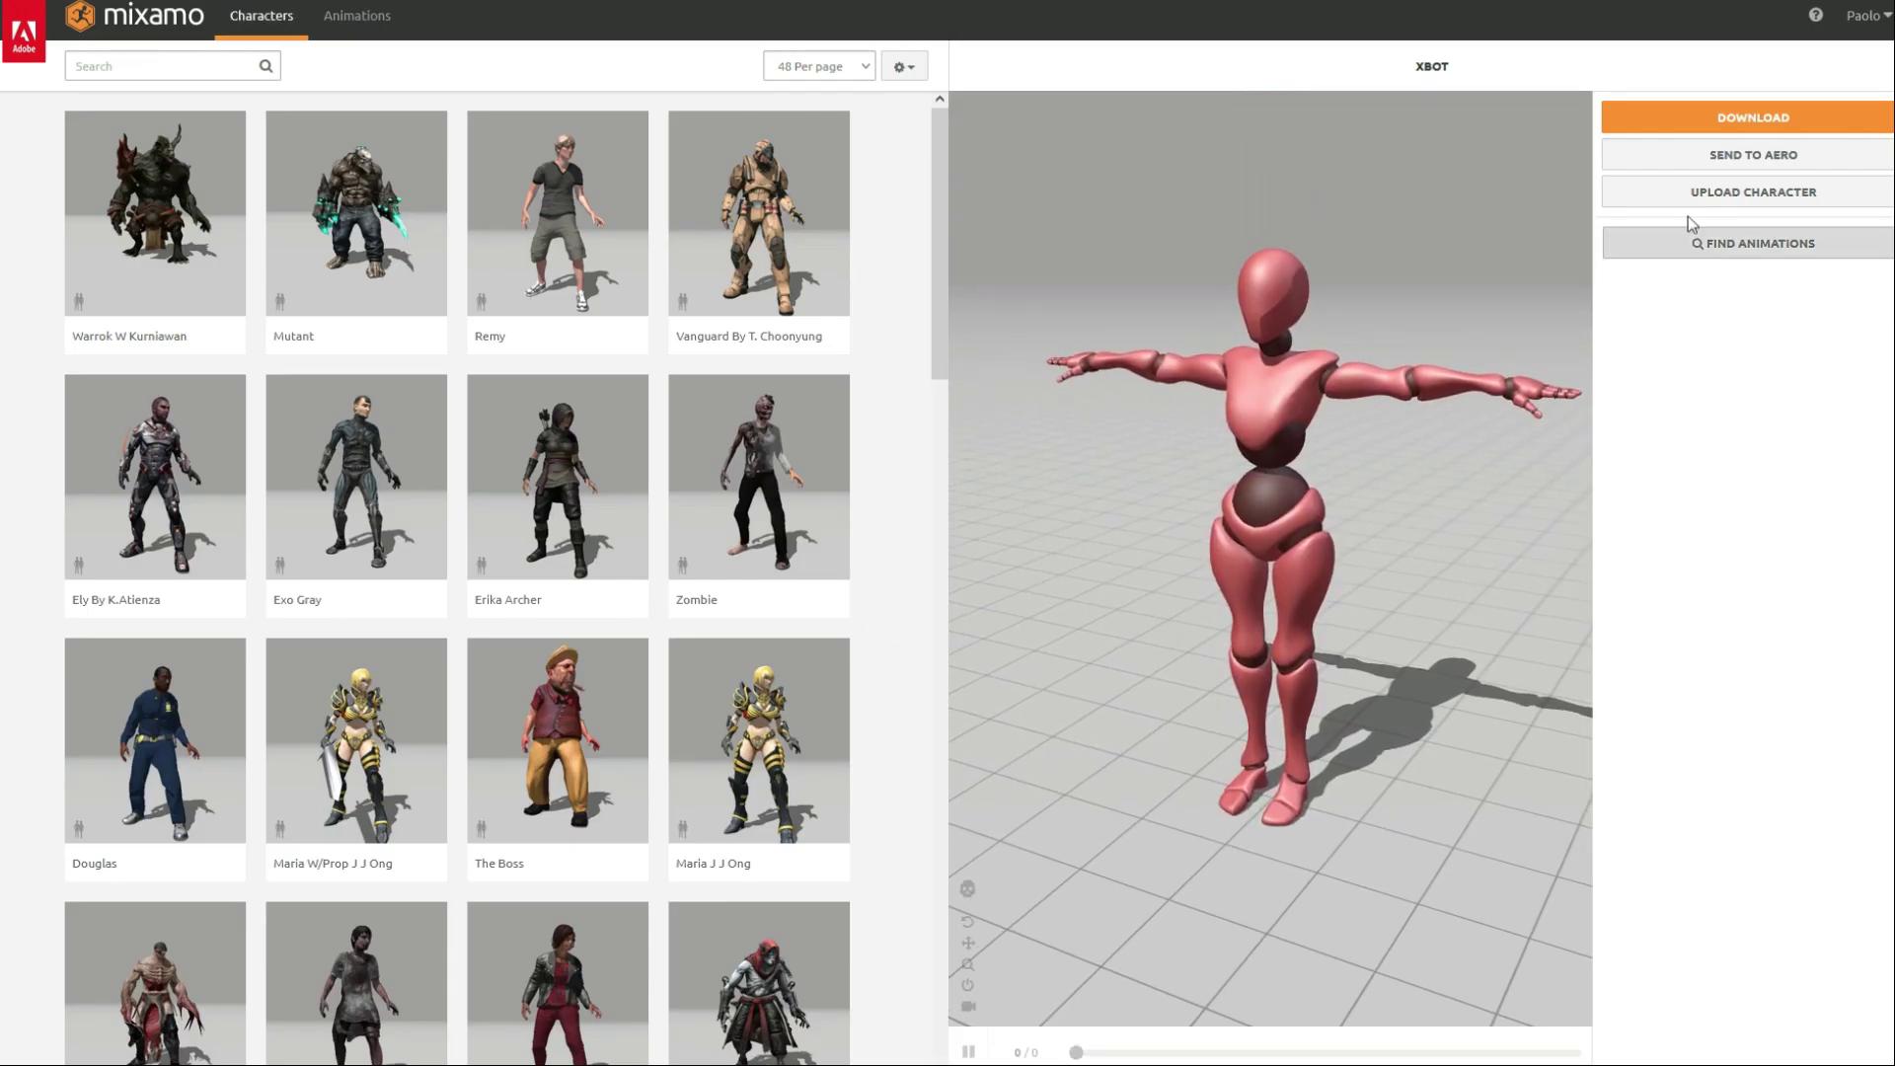
Switch to Mixamo and upload SK_Mannequin_mixamo.fbx as a new character
click(1689, 197)
key(alt+Tab)
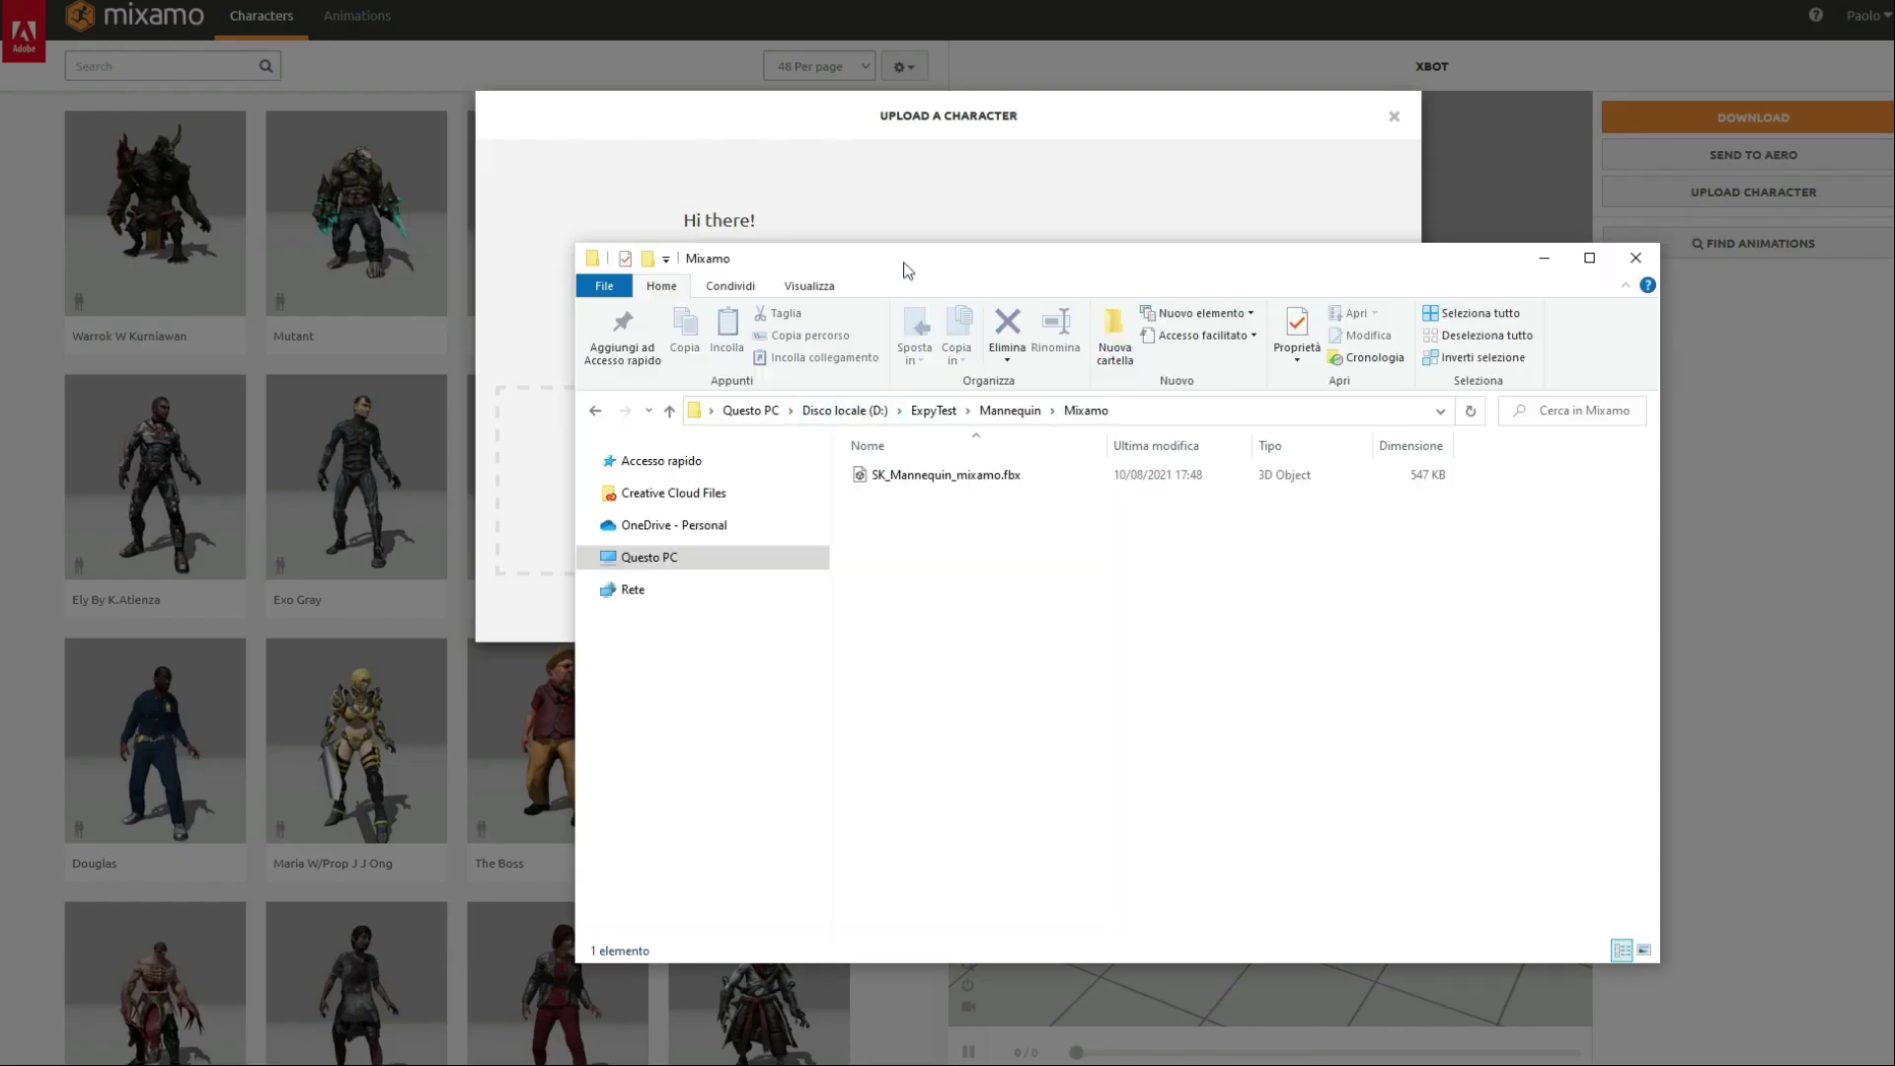
drag(732, 513, 732, 513)
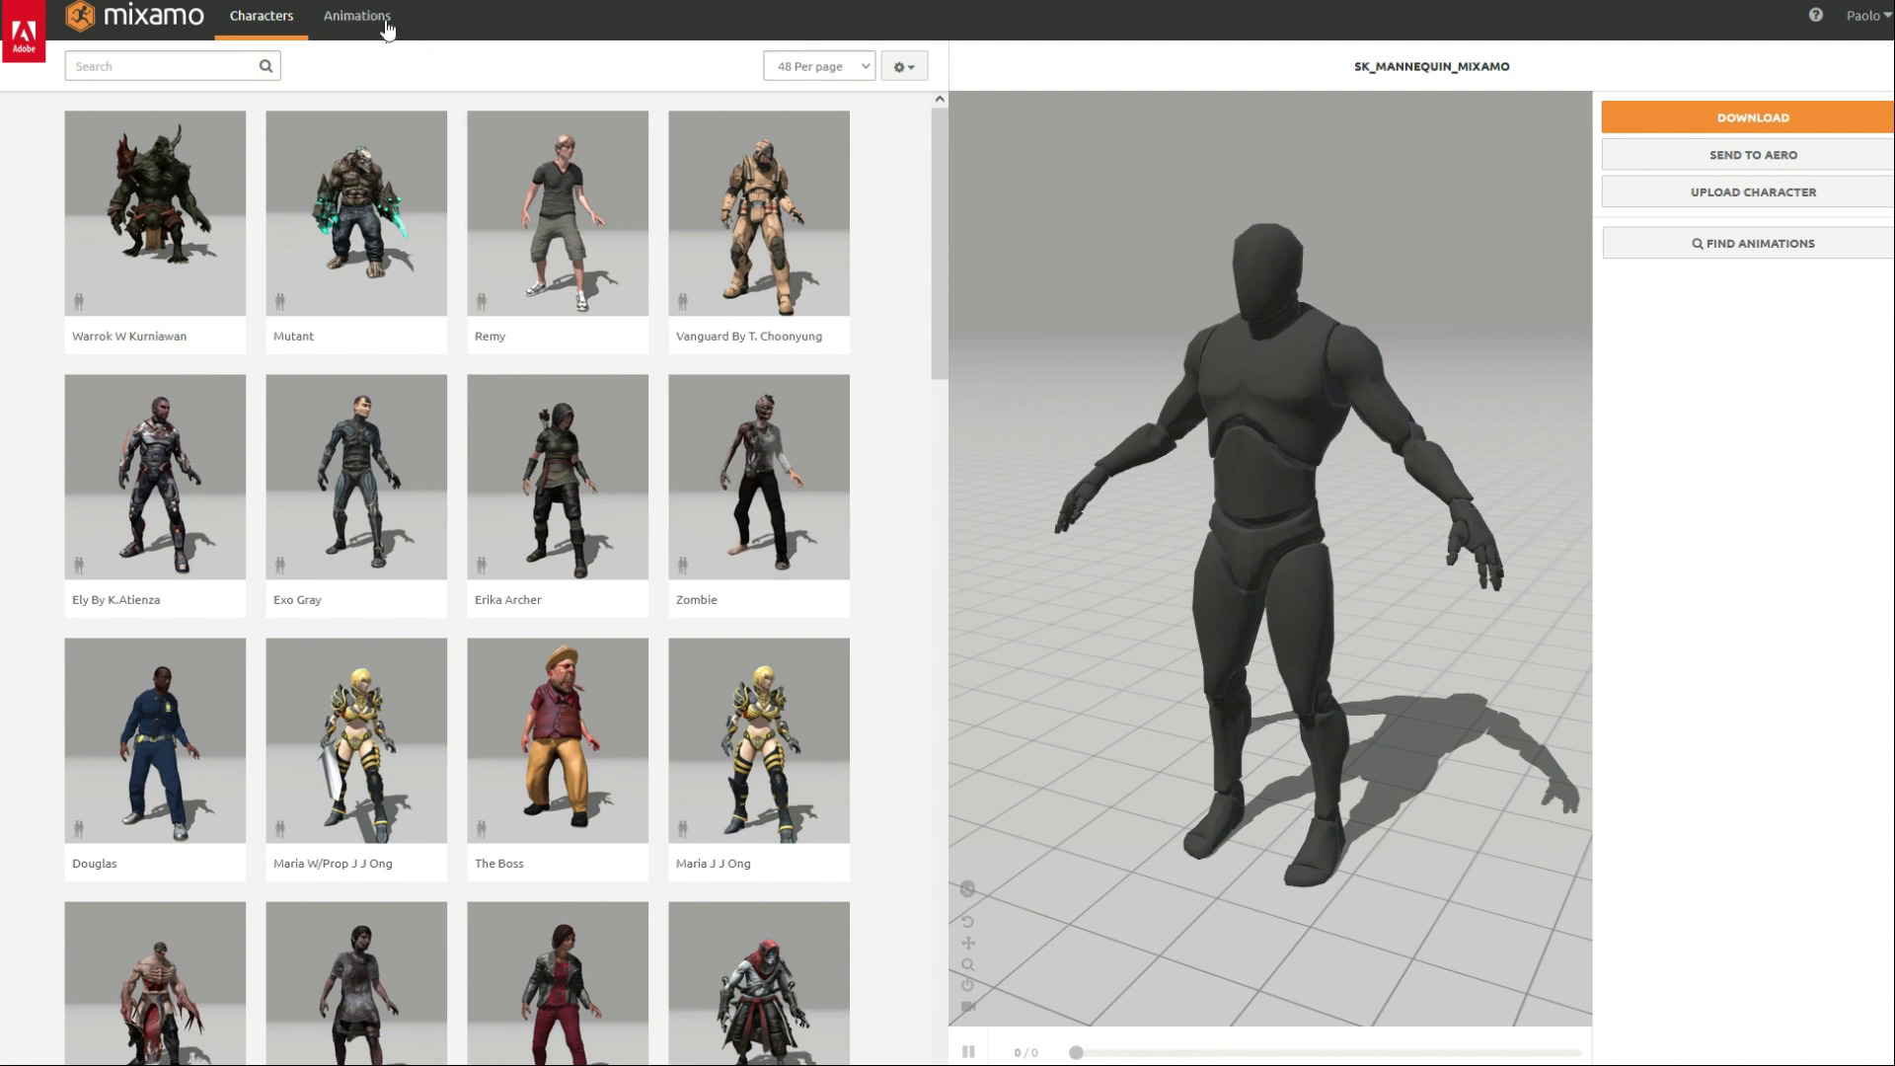
Apply the Capoeira animation to the mannequin with Step Width 52 and Character Arm-Space 21
click(386, 29)
click(555, 232)
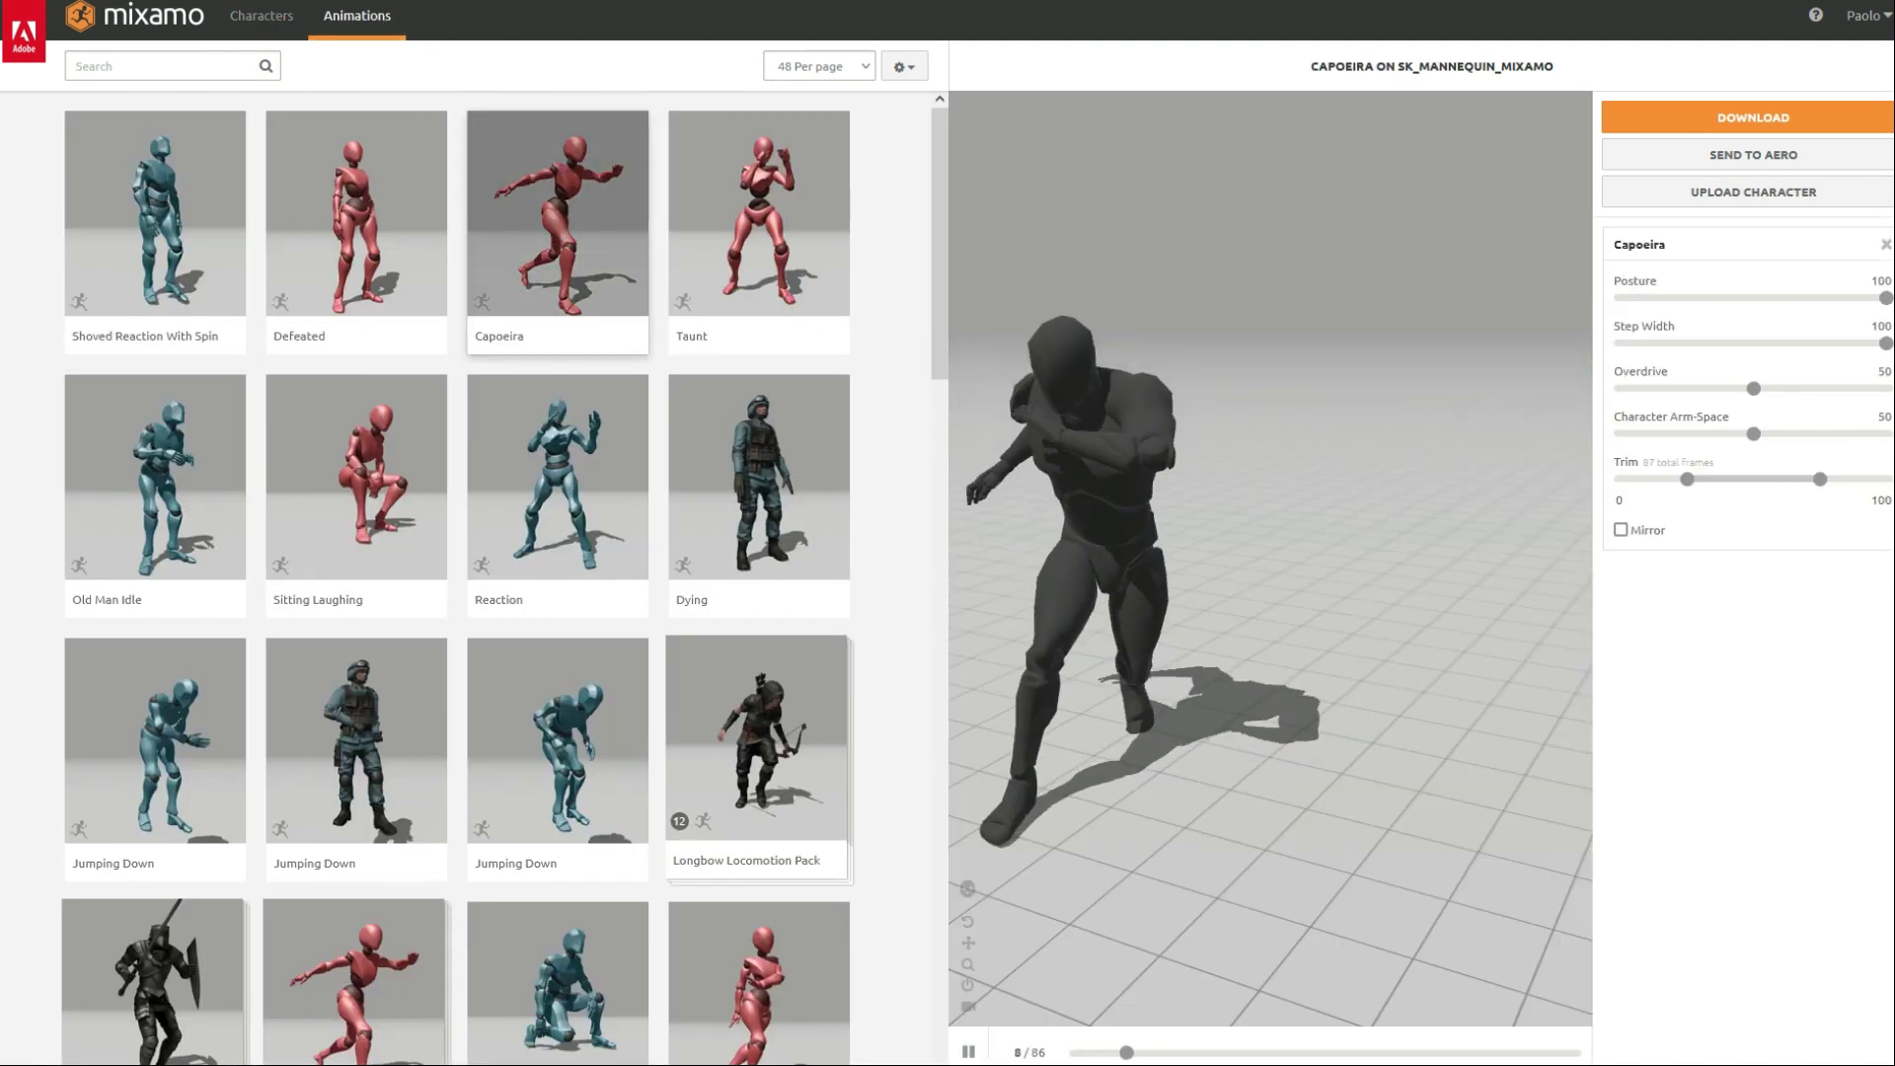
drag(1881, 344, 1758, 343)
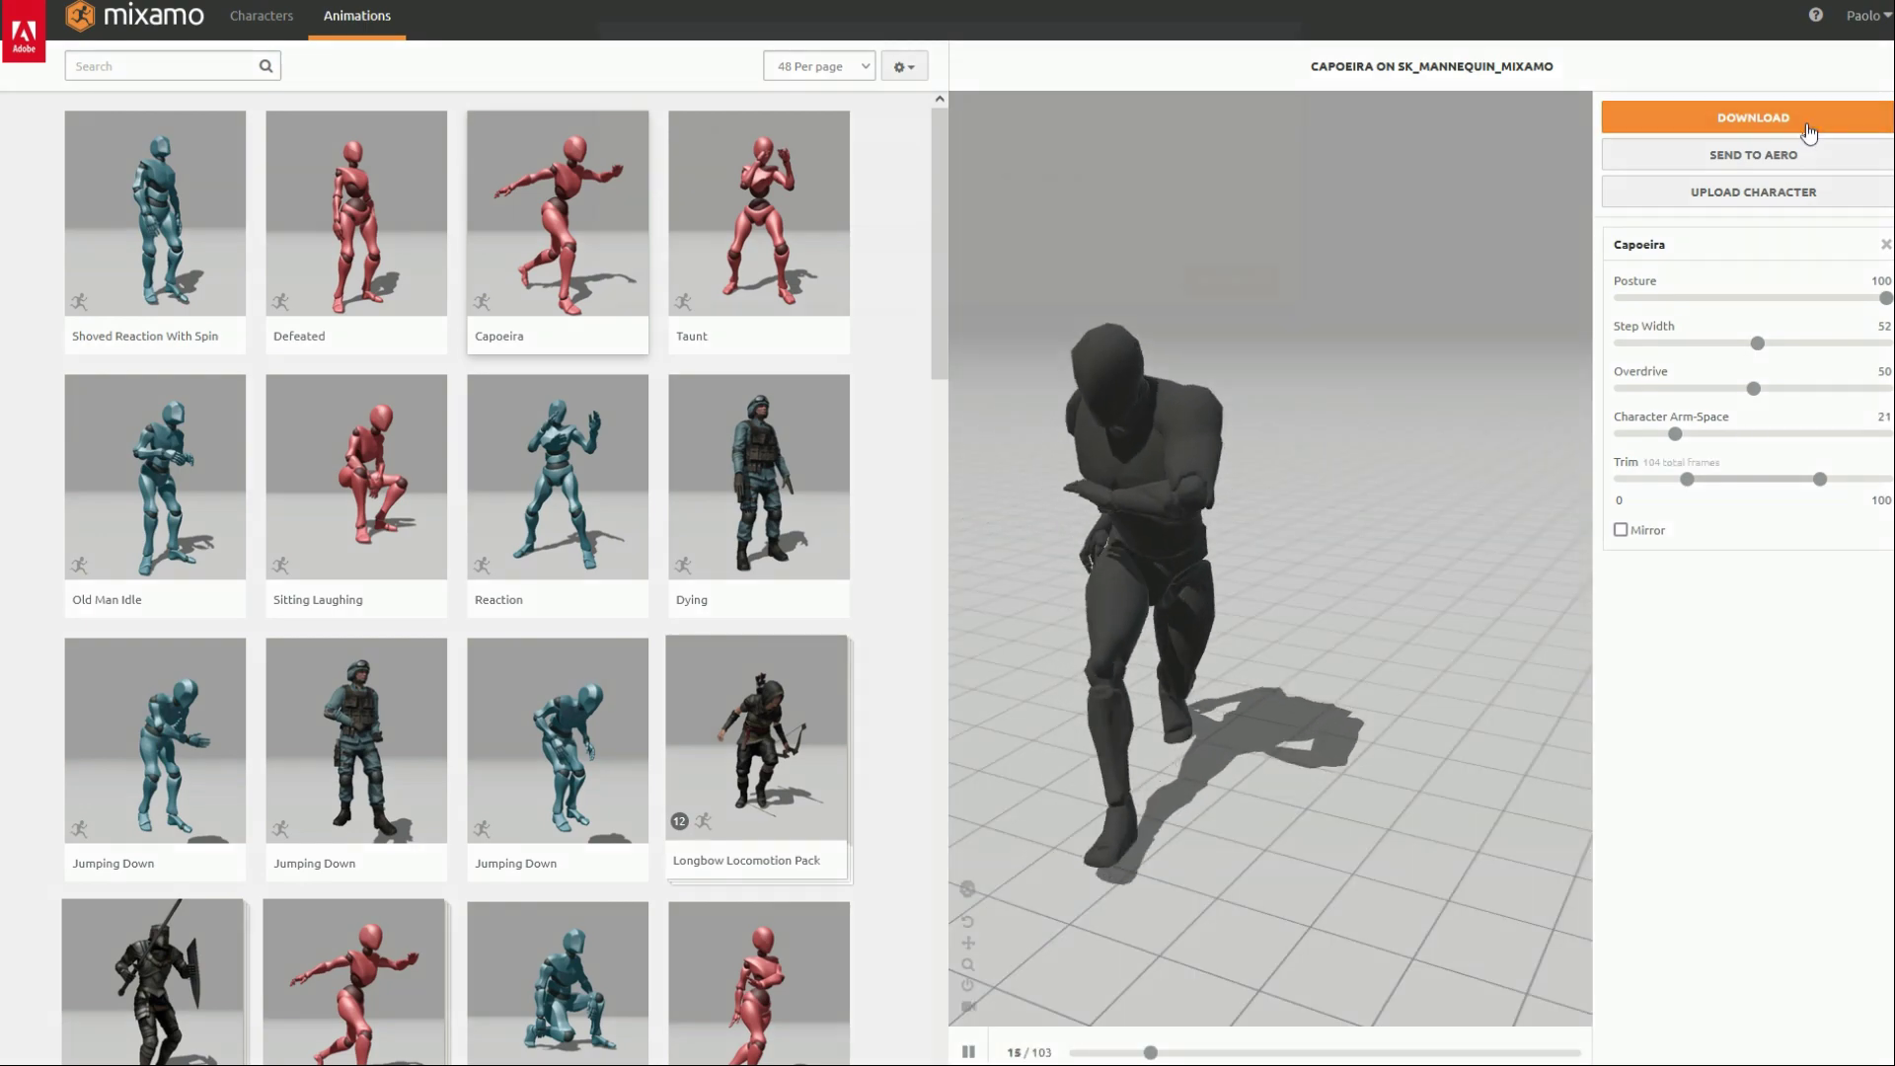
Download the Capoeira animation from Mixamo as FBX Binary with skin at 30 frames per second, saving it as Capoeira.fbx
click(1806, 119)
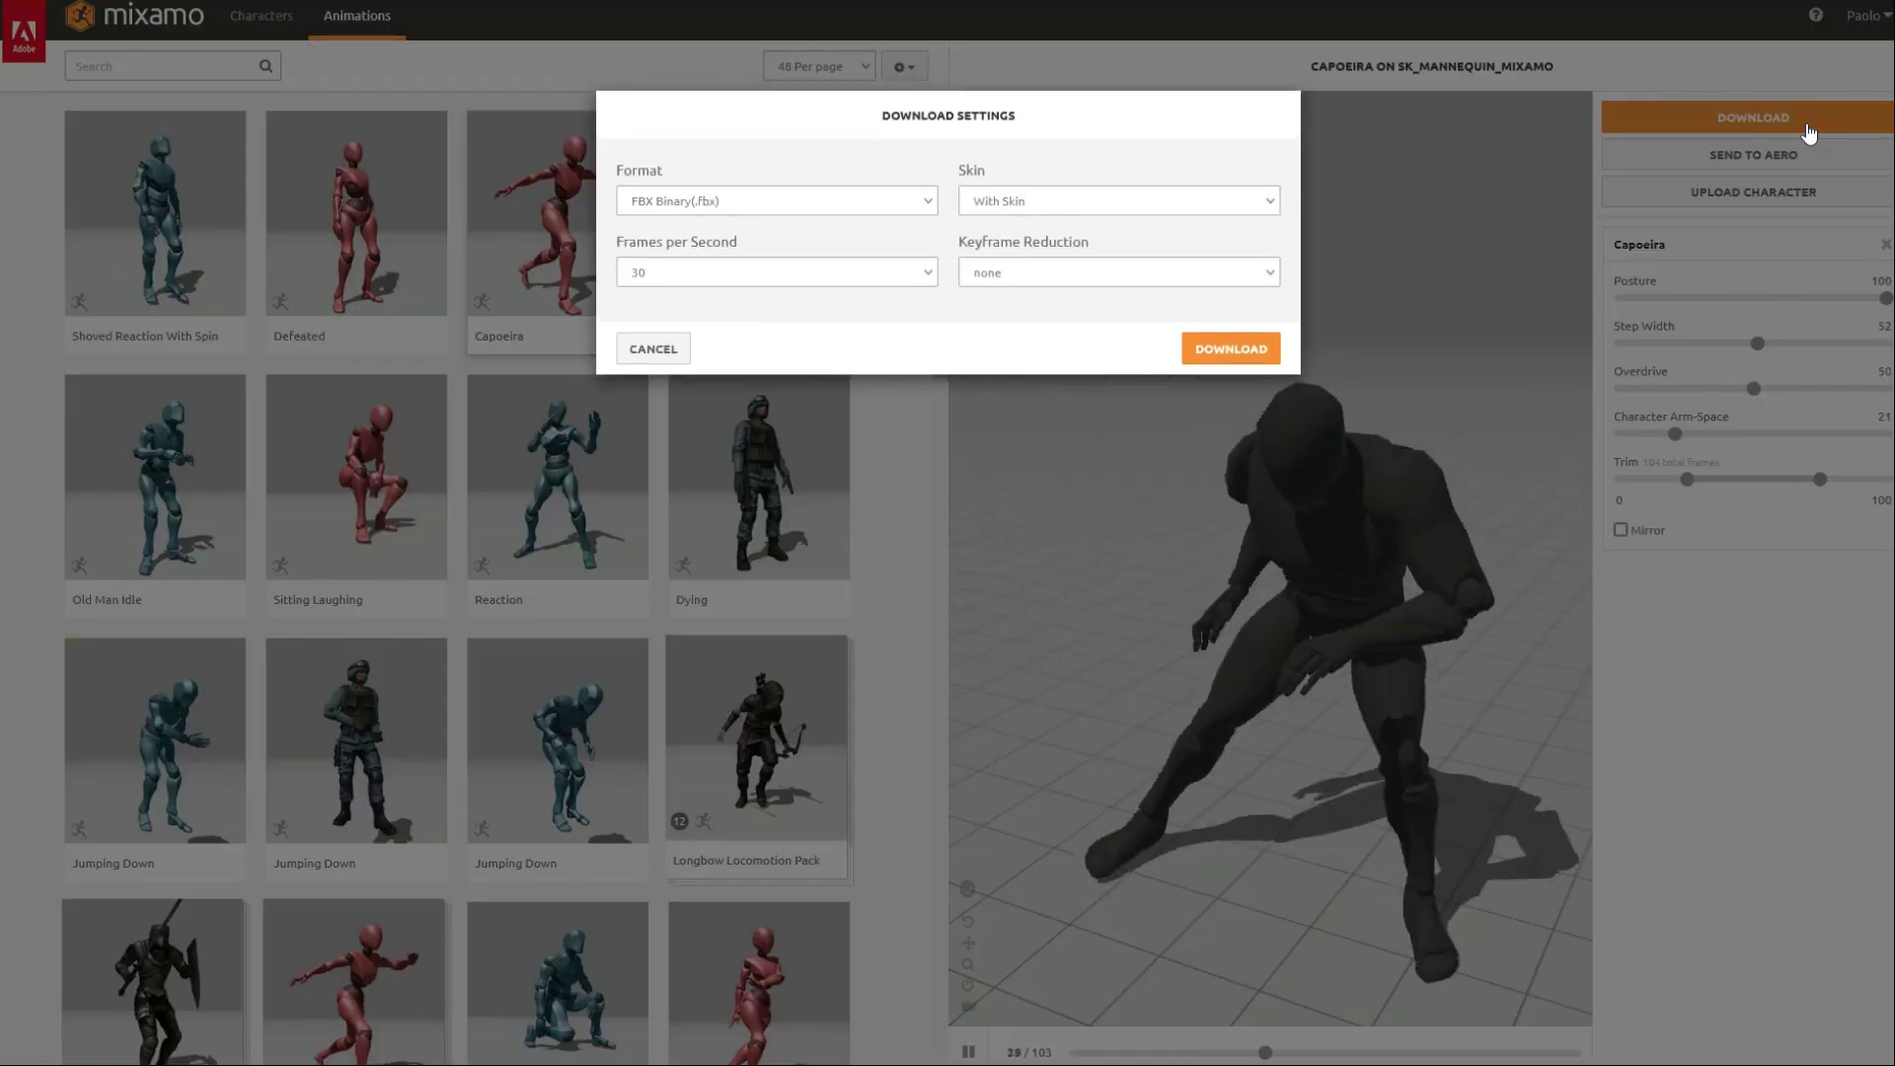
click(1268, 201)
click(1258, 229)
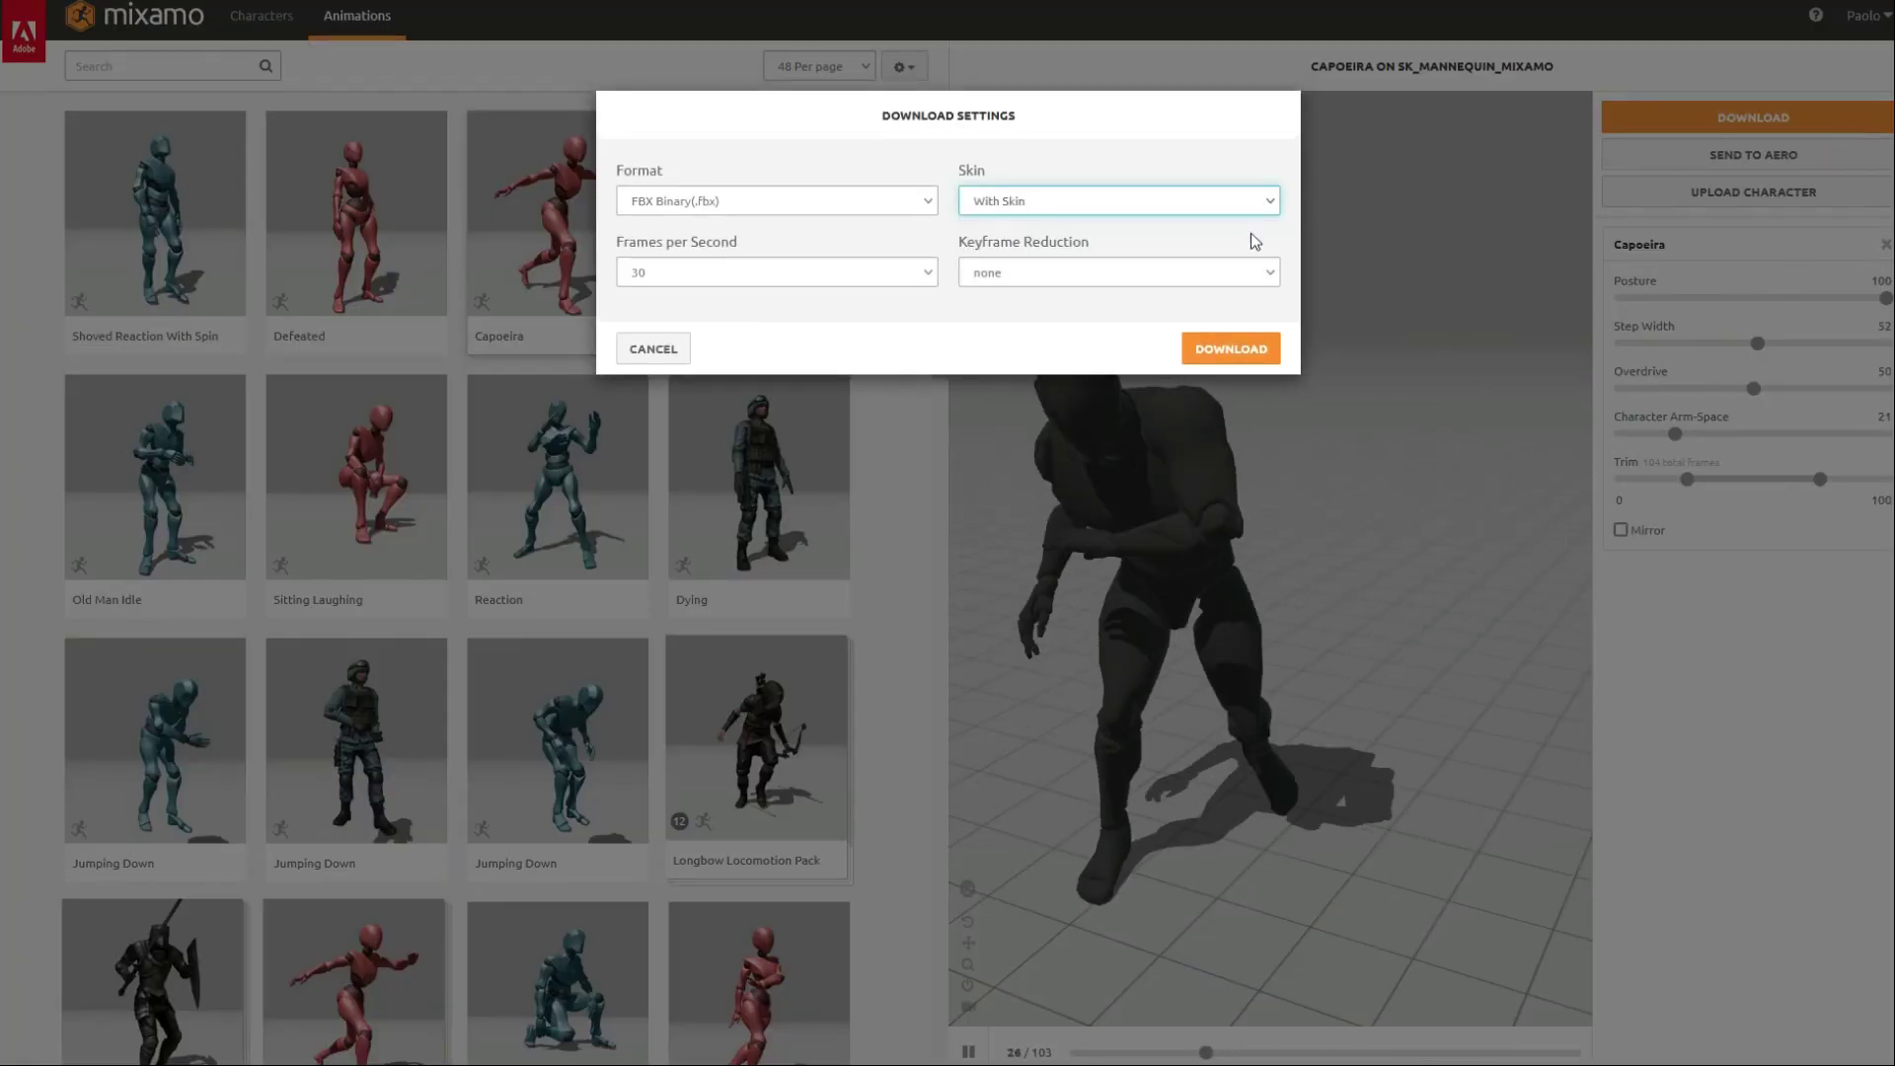
click(1217, 352)
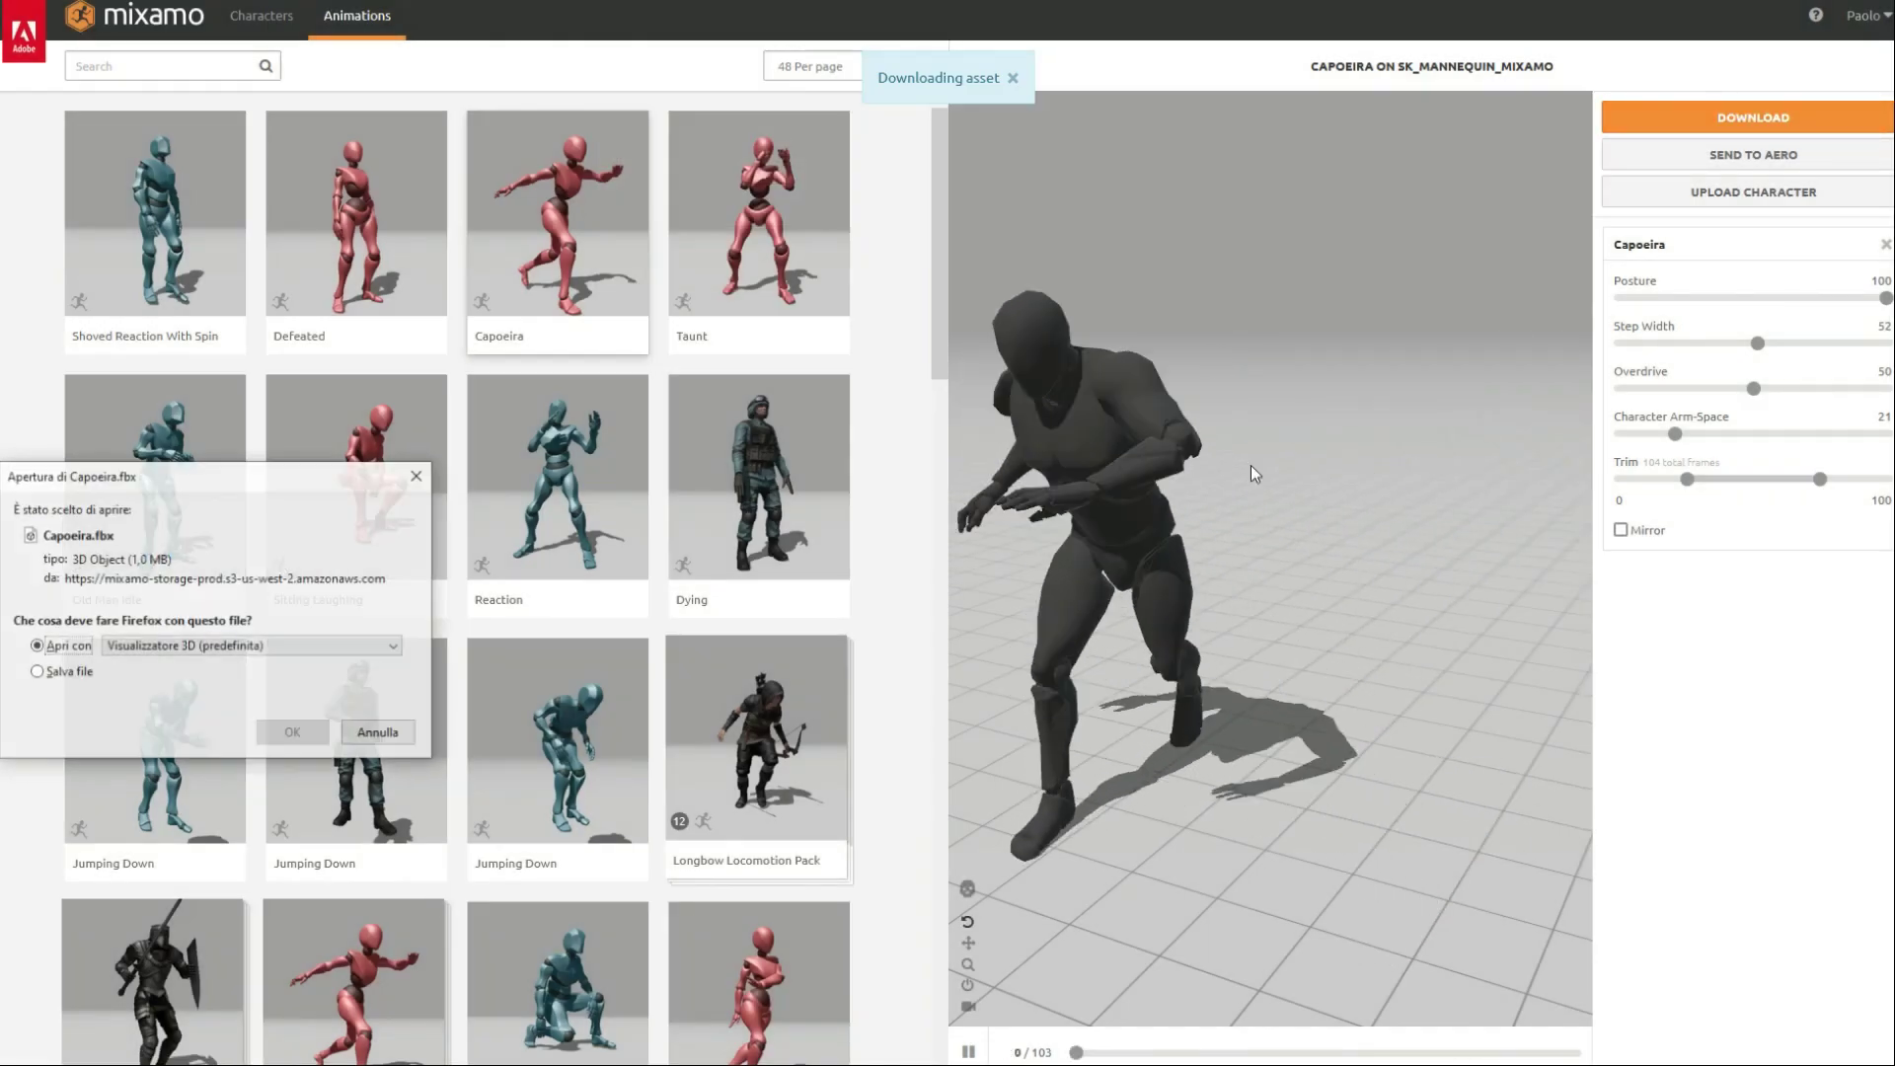
click(57, 679)
click(293, 732)
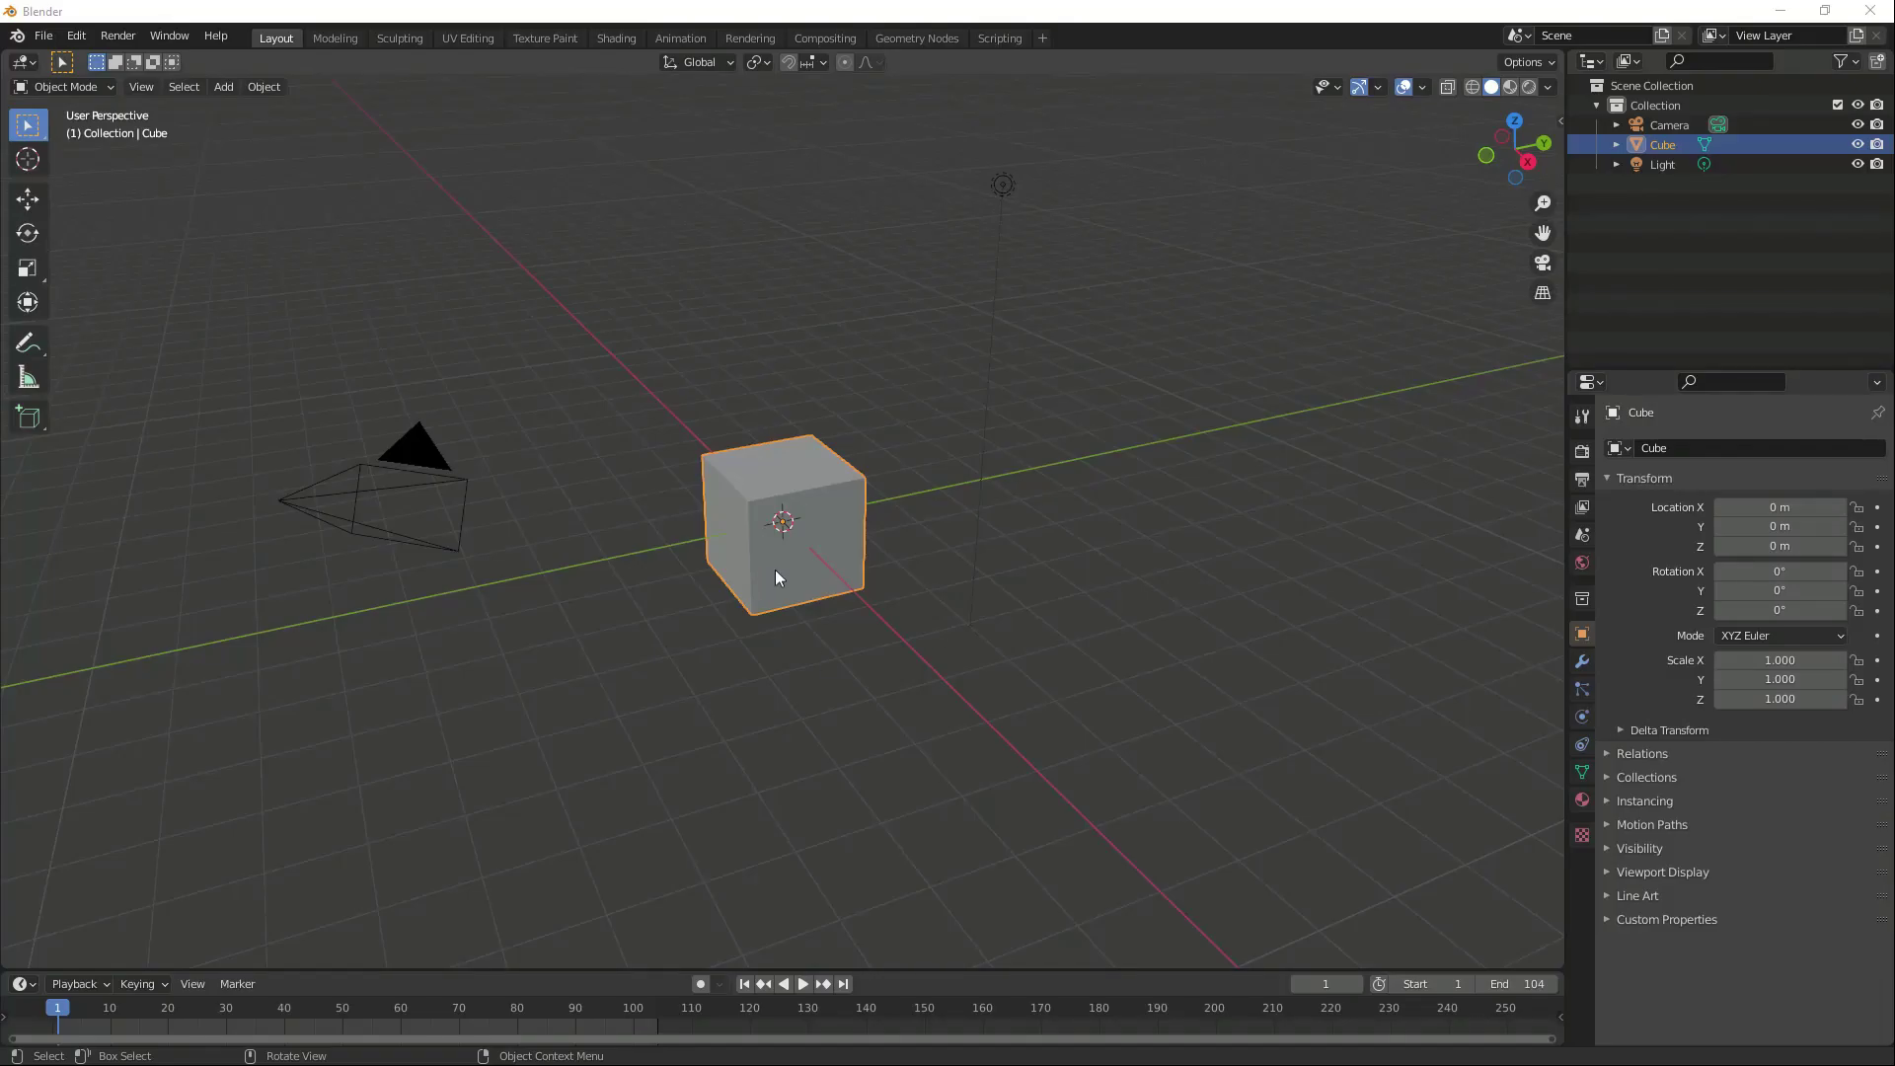
Switch to Blender and delete all the default objects from the scene
key(a)
key(x)
click(776, 571)
Import Capoeira.fbx from D:\ExpyTest\Mannequin\Mixamo into the empty scene
click(45, 36)
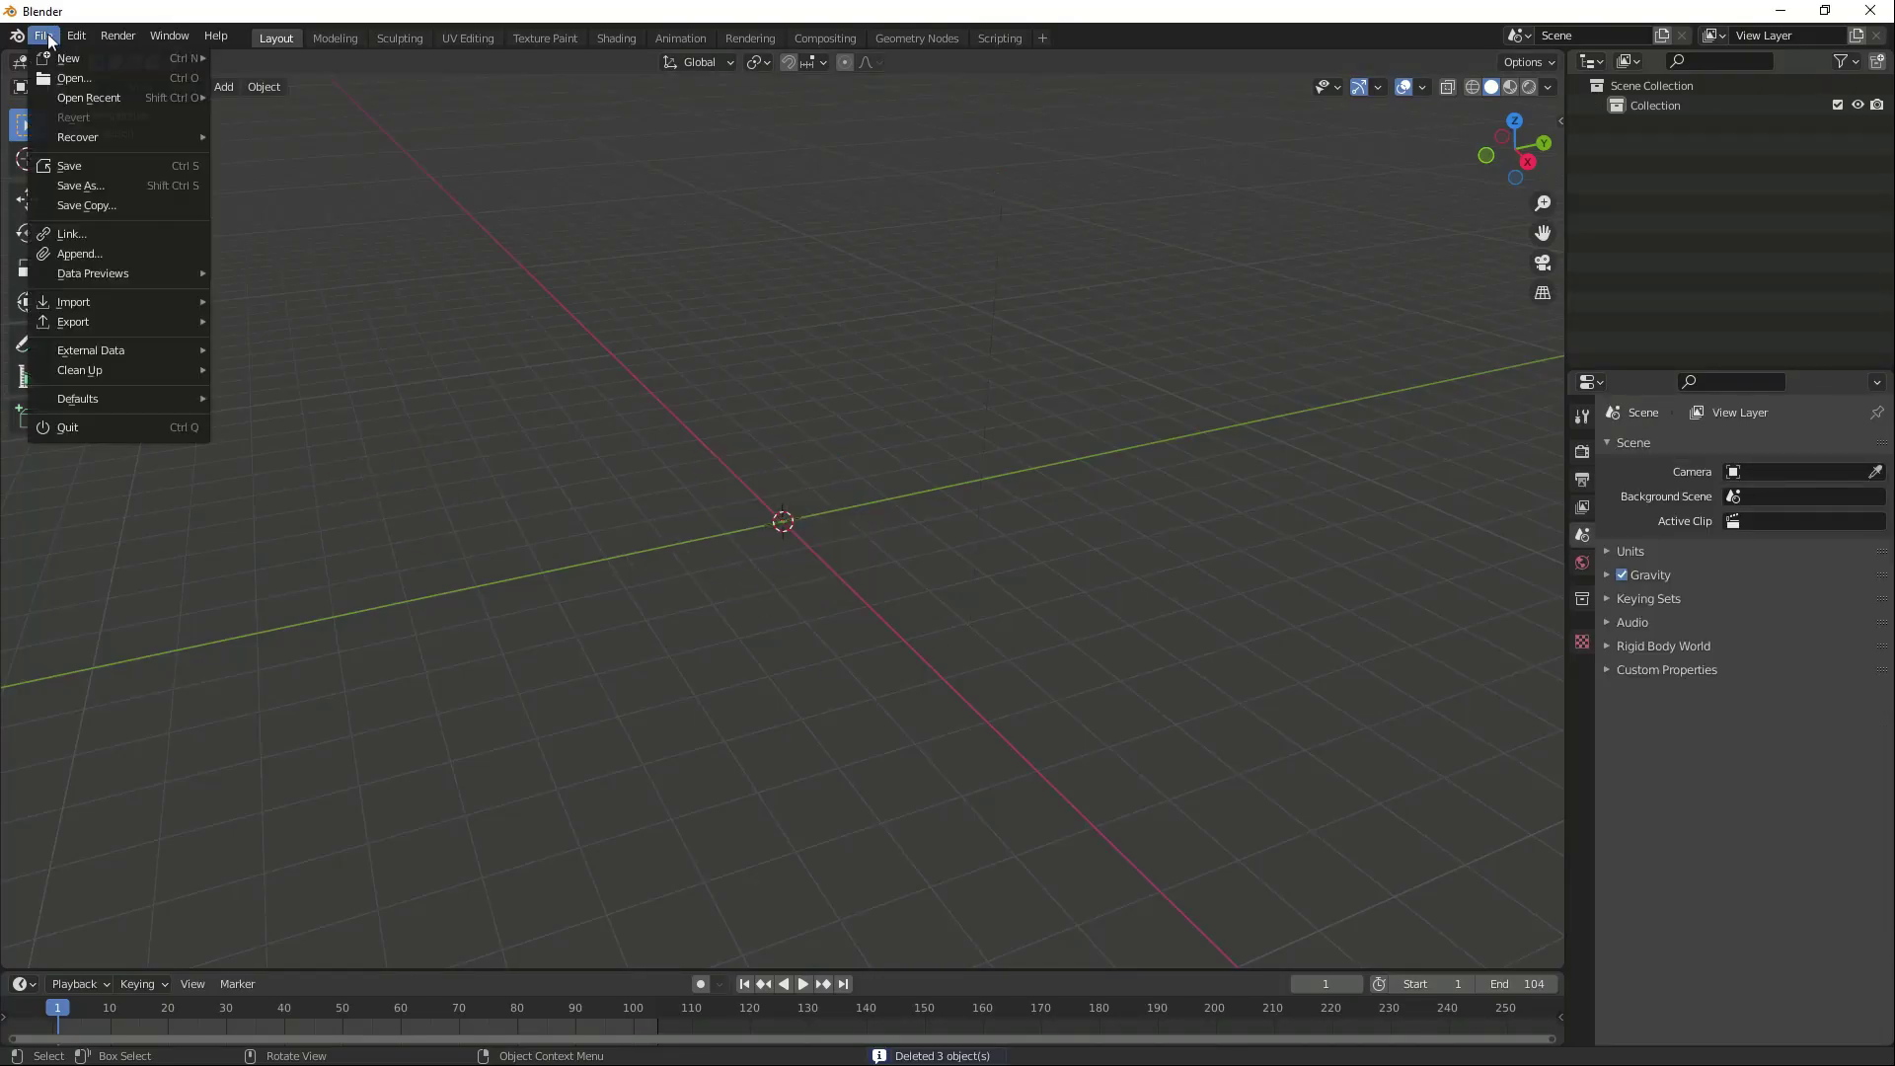
mouse_move(68, 300)
click(366, 447)
double_click(752, 327)
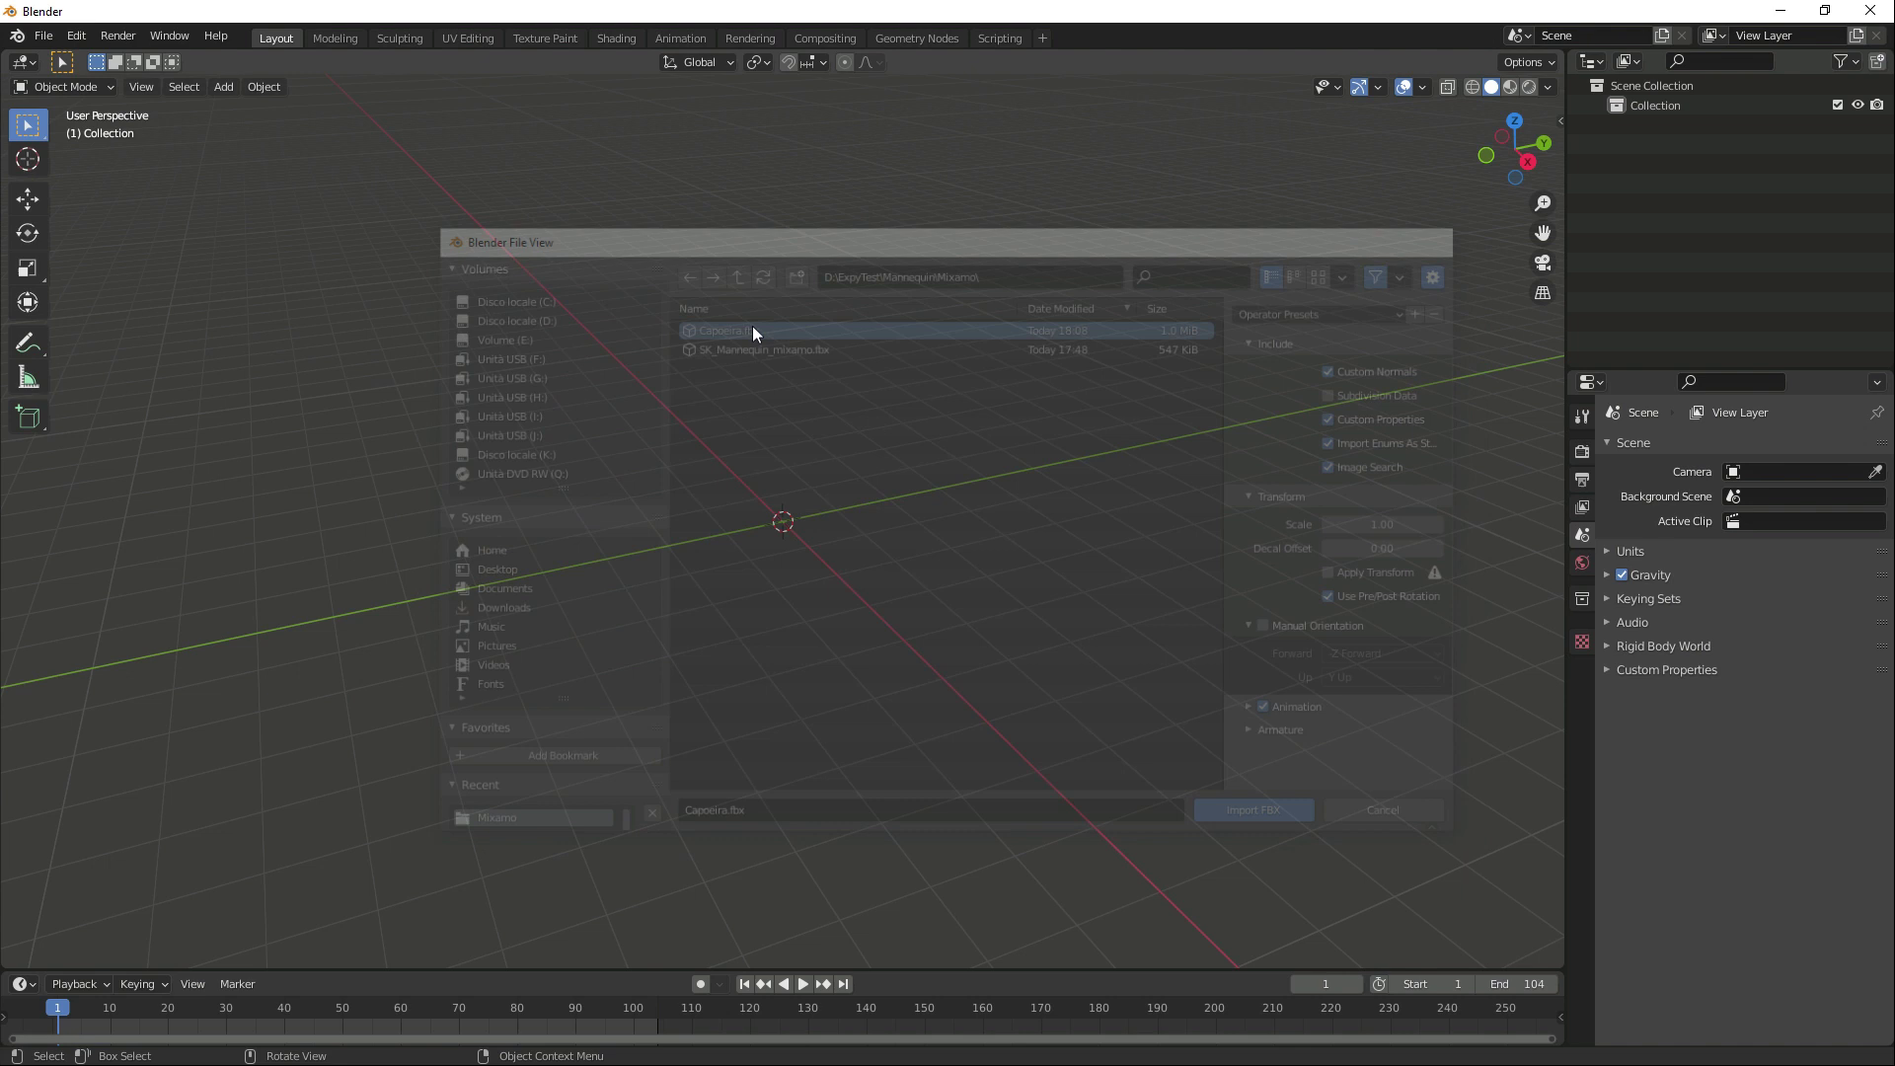
Rotate the SK_Mannequin_LOD1 mesh 90° about the global X axis
click(856, 437)
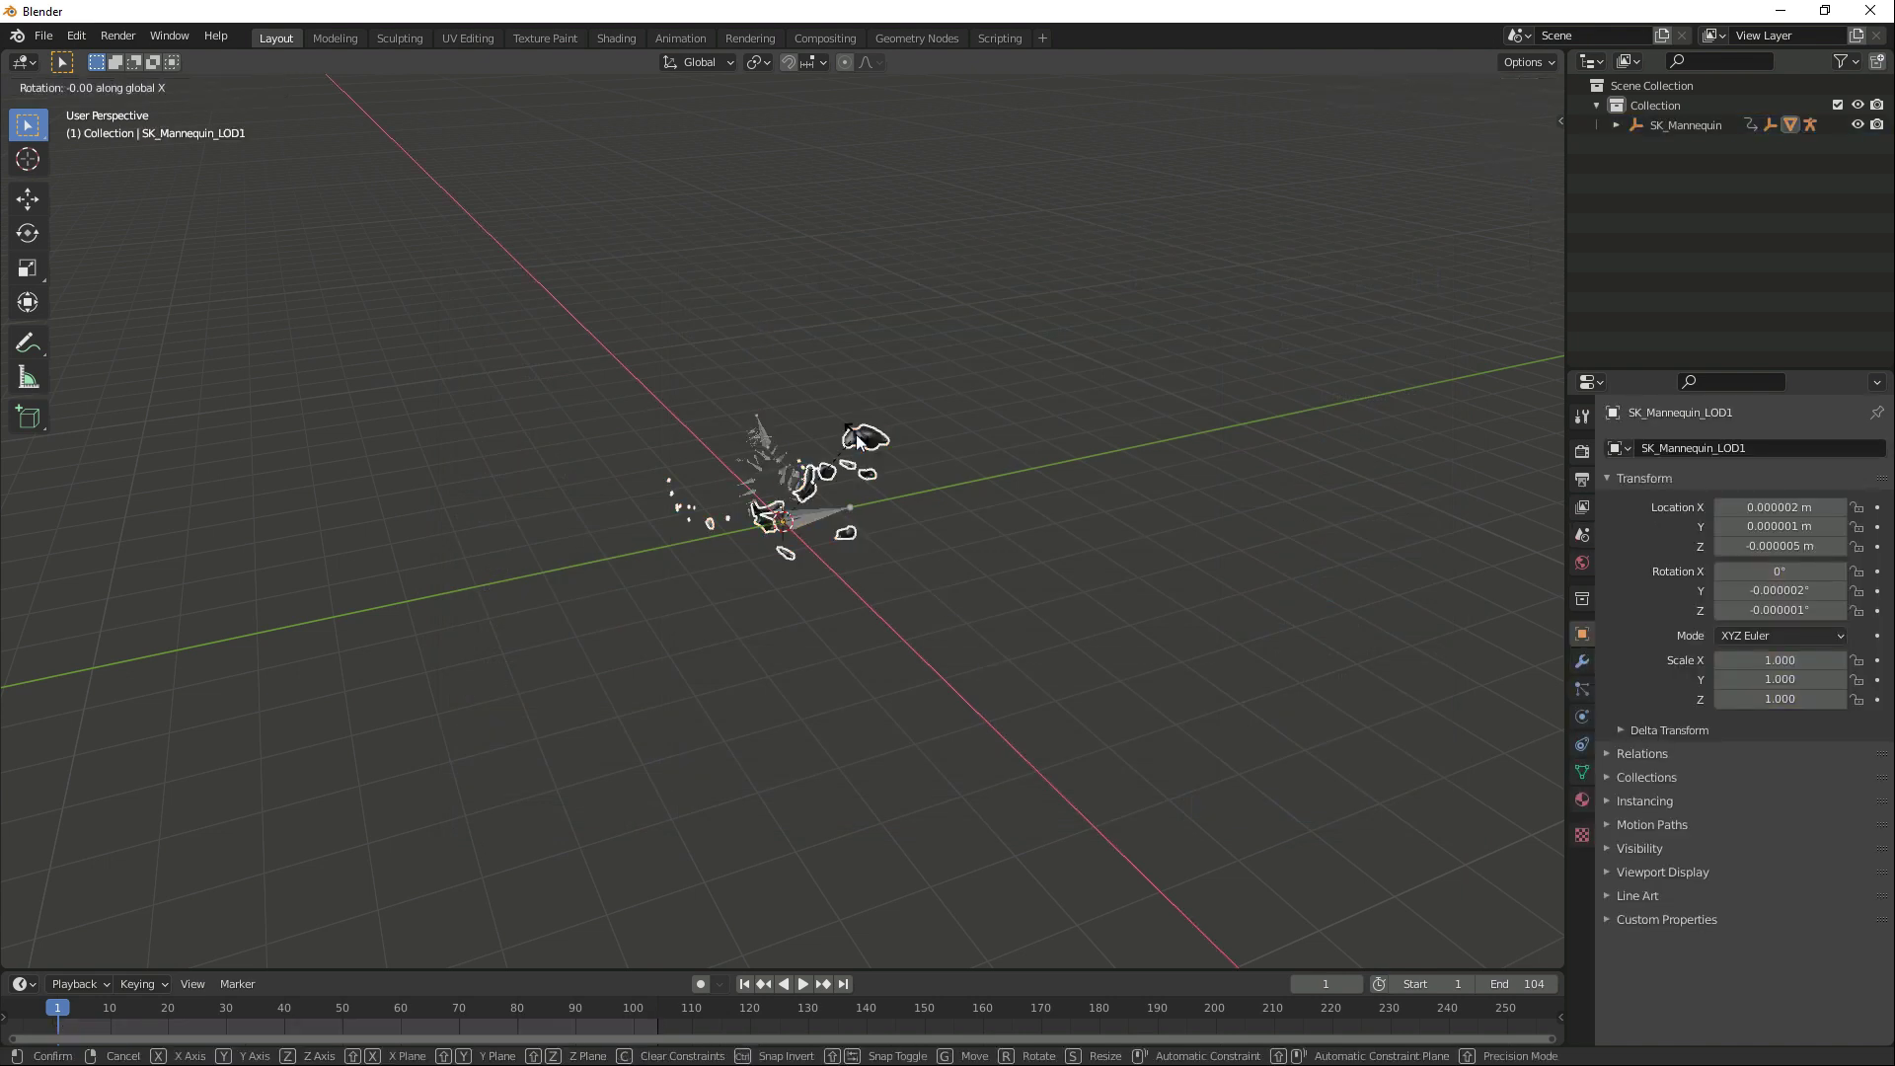
key(0)
key(Return)
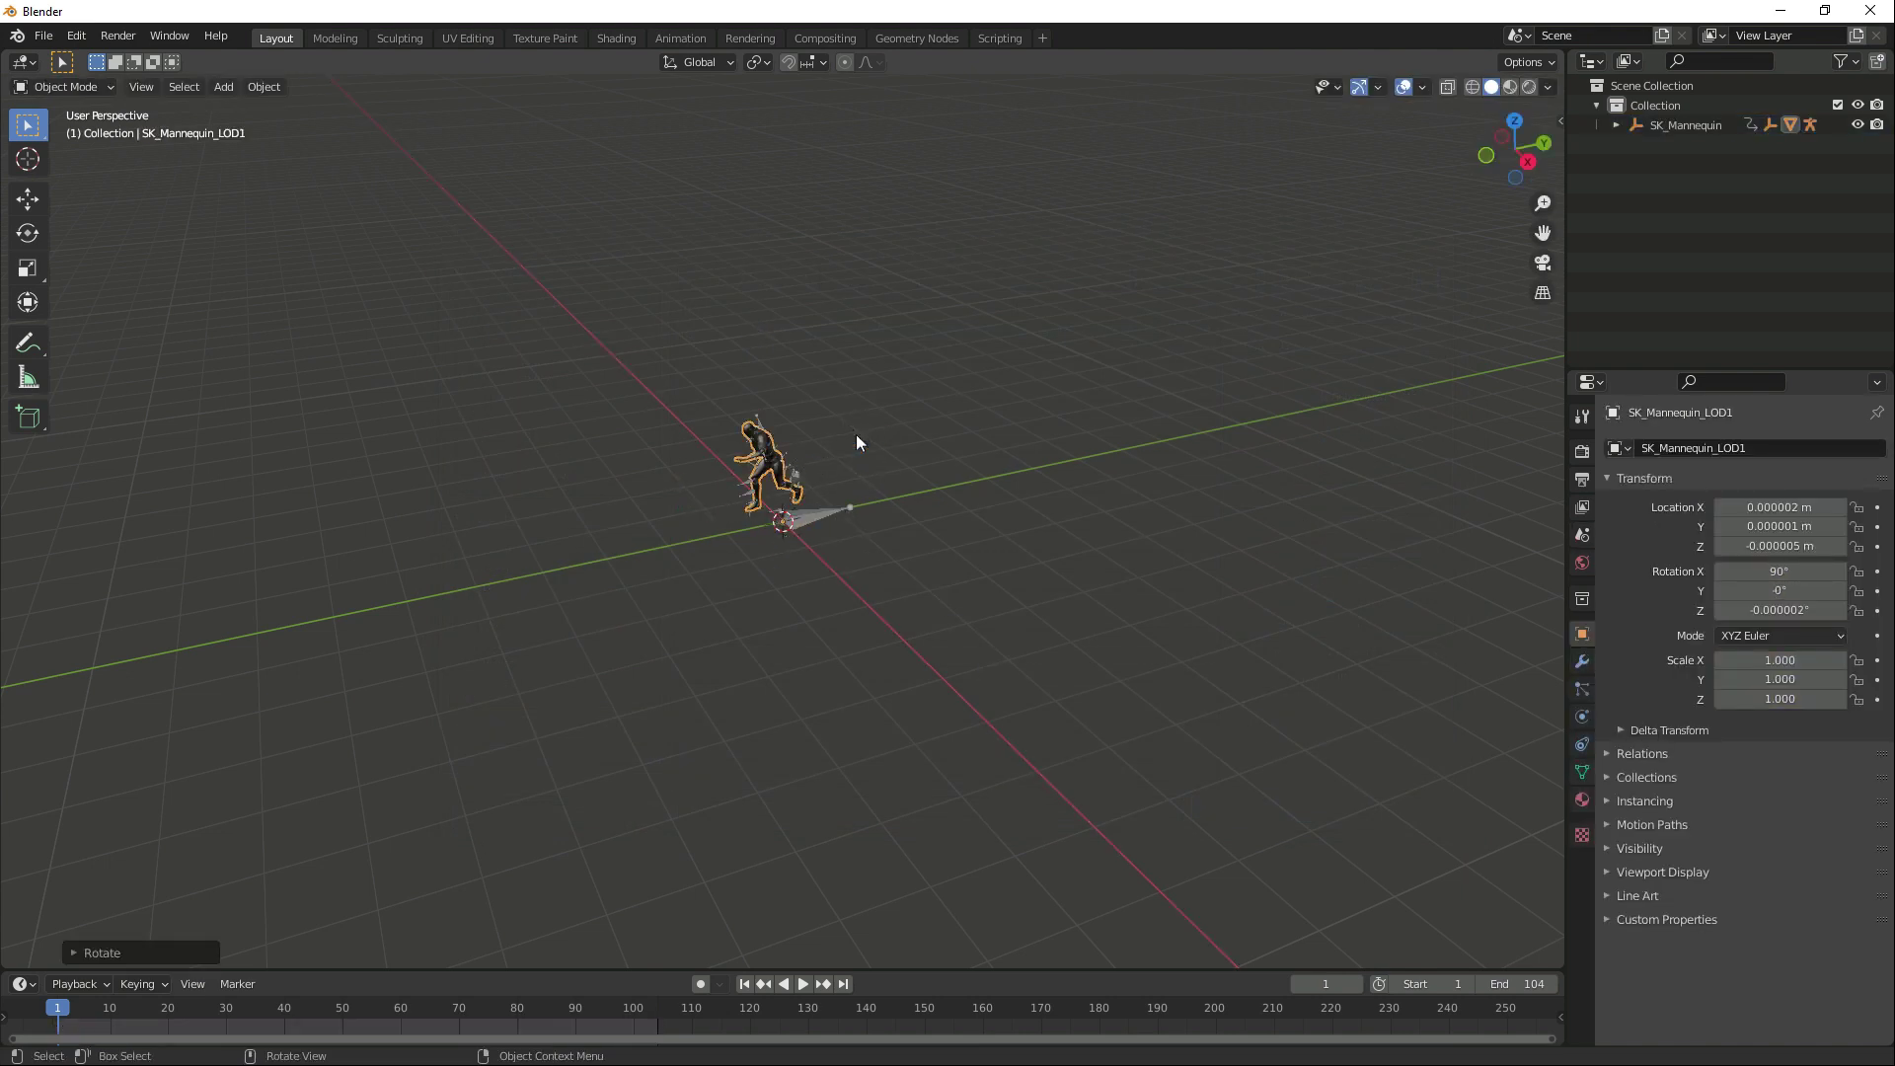
Select the root armature, play its imported animation and look at it up close
click(831, 518)
key(space)
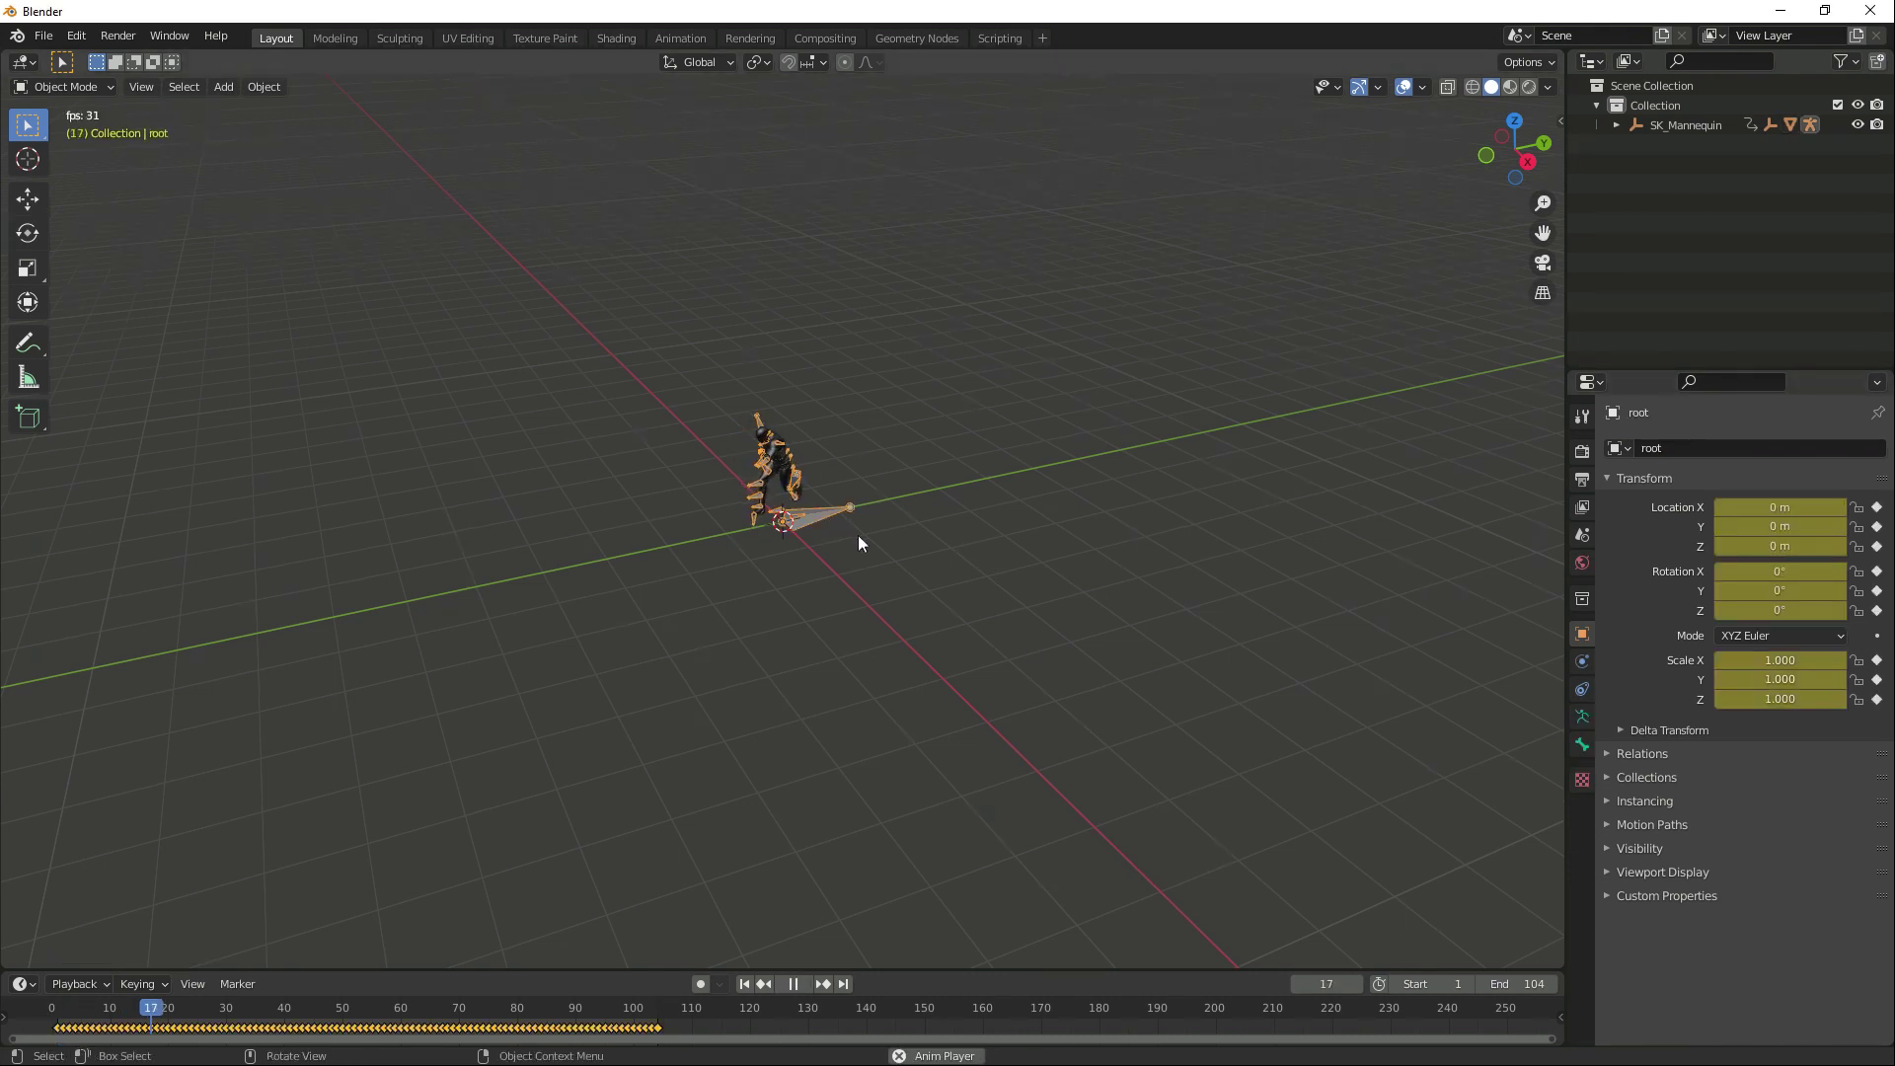
key(KP_Decimal)
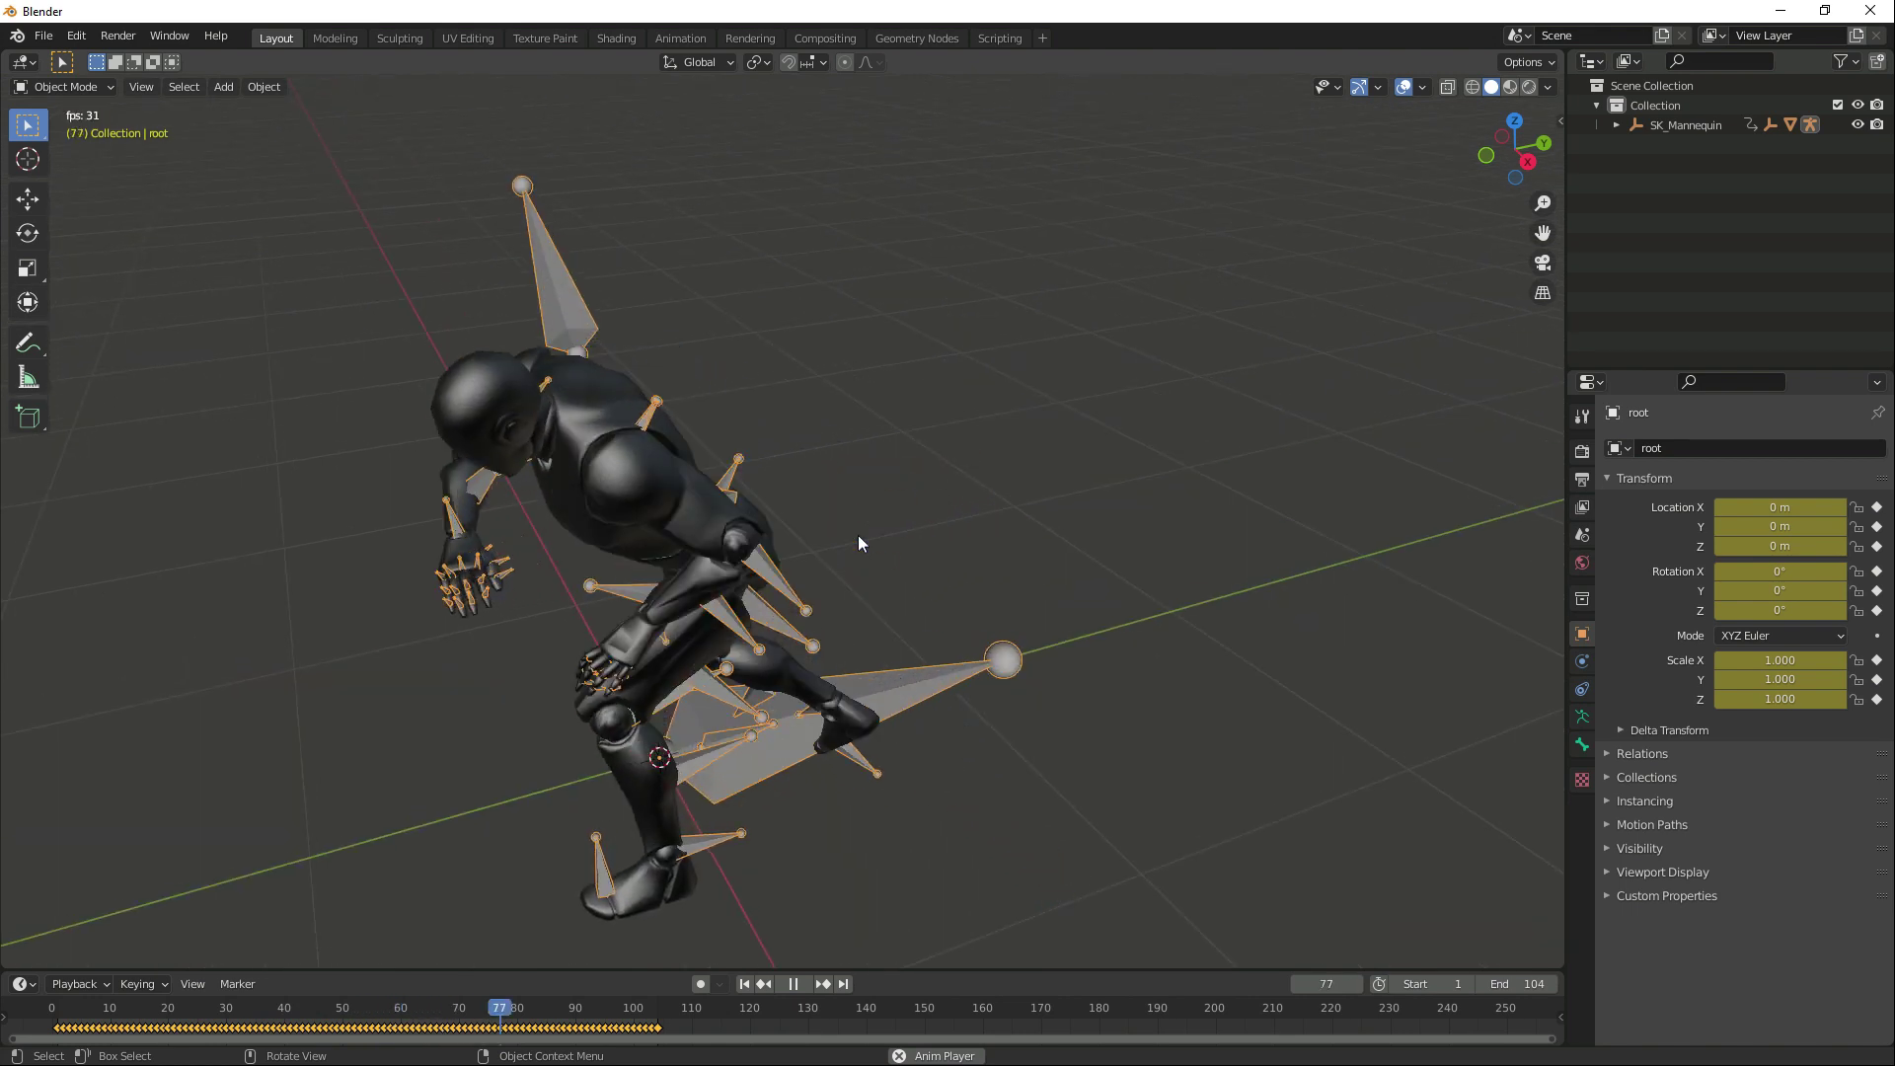
Put the root armature in Pose Mode, show its bone names in the viewport and pause the playback
key(ctrl+Tab)
click(1582, 716)
click(1721, 776)
key(space)
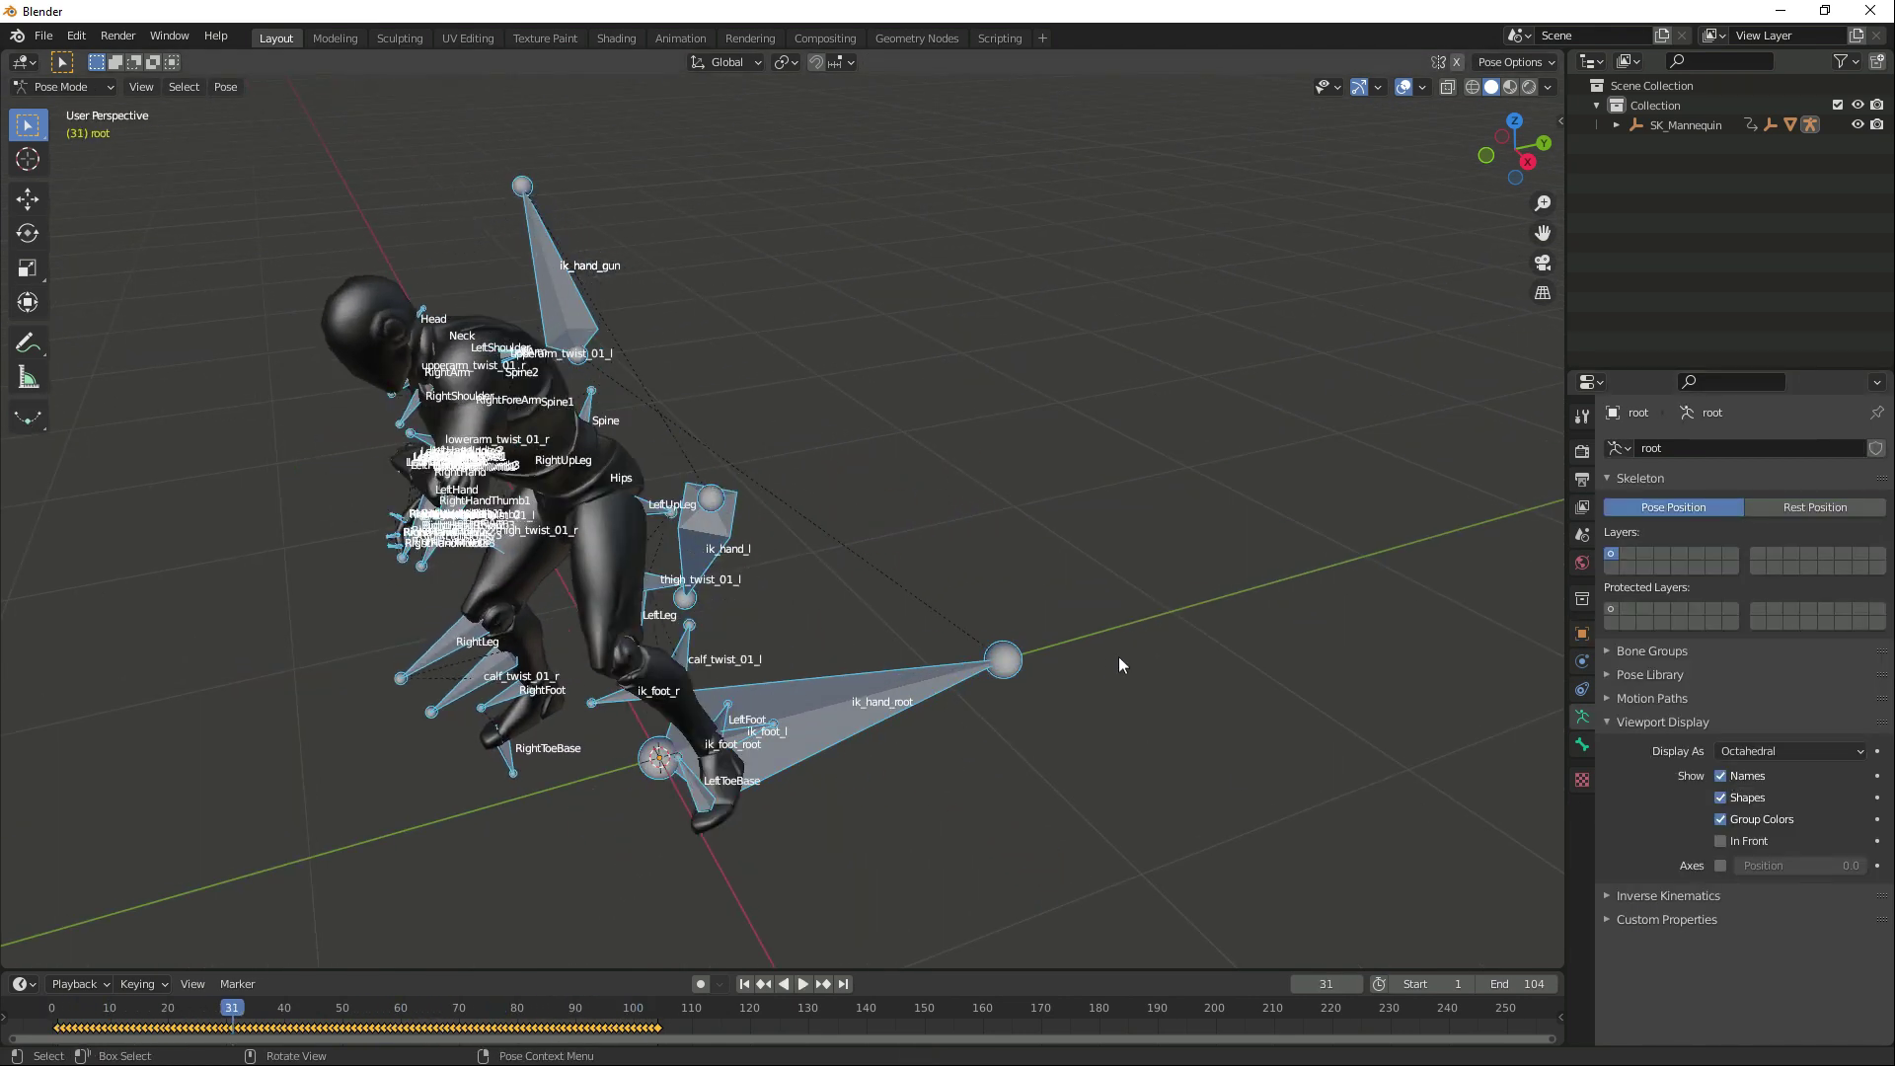
Convert the root armature's bone names from Mixamo to Unreal naming and play the animation
right_click(1118, 655)
click(1117, 656)
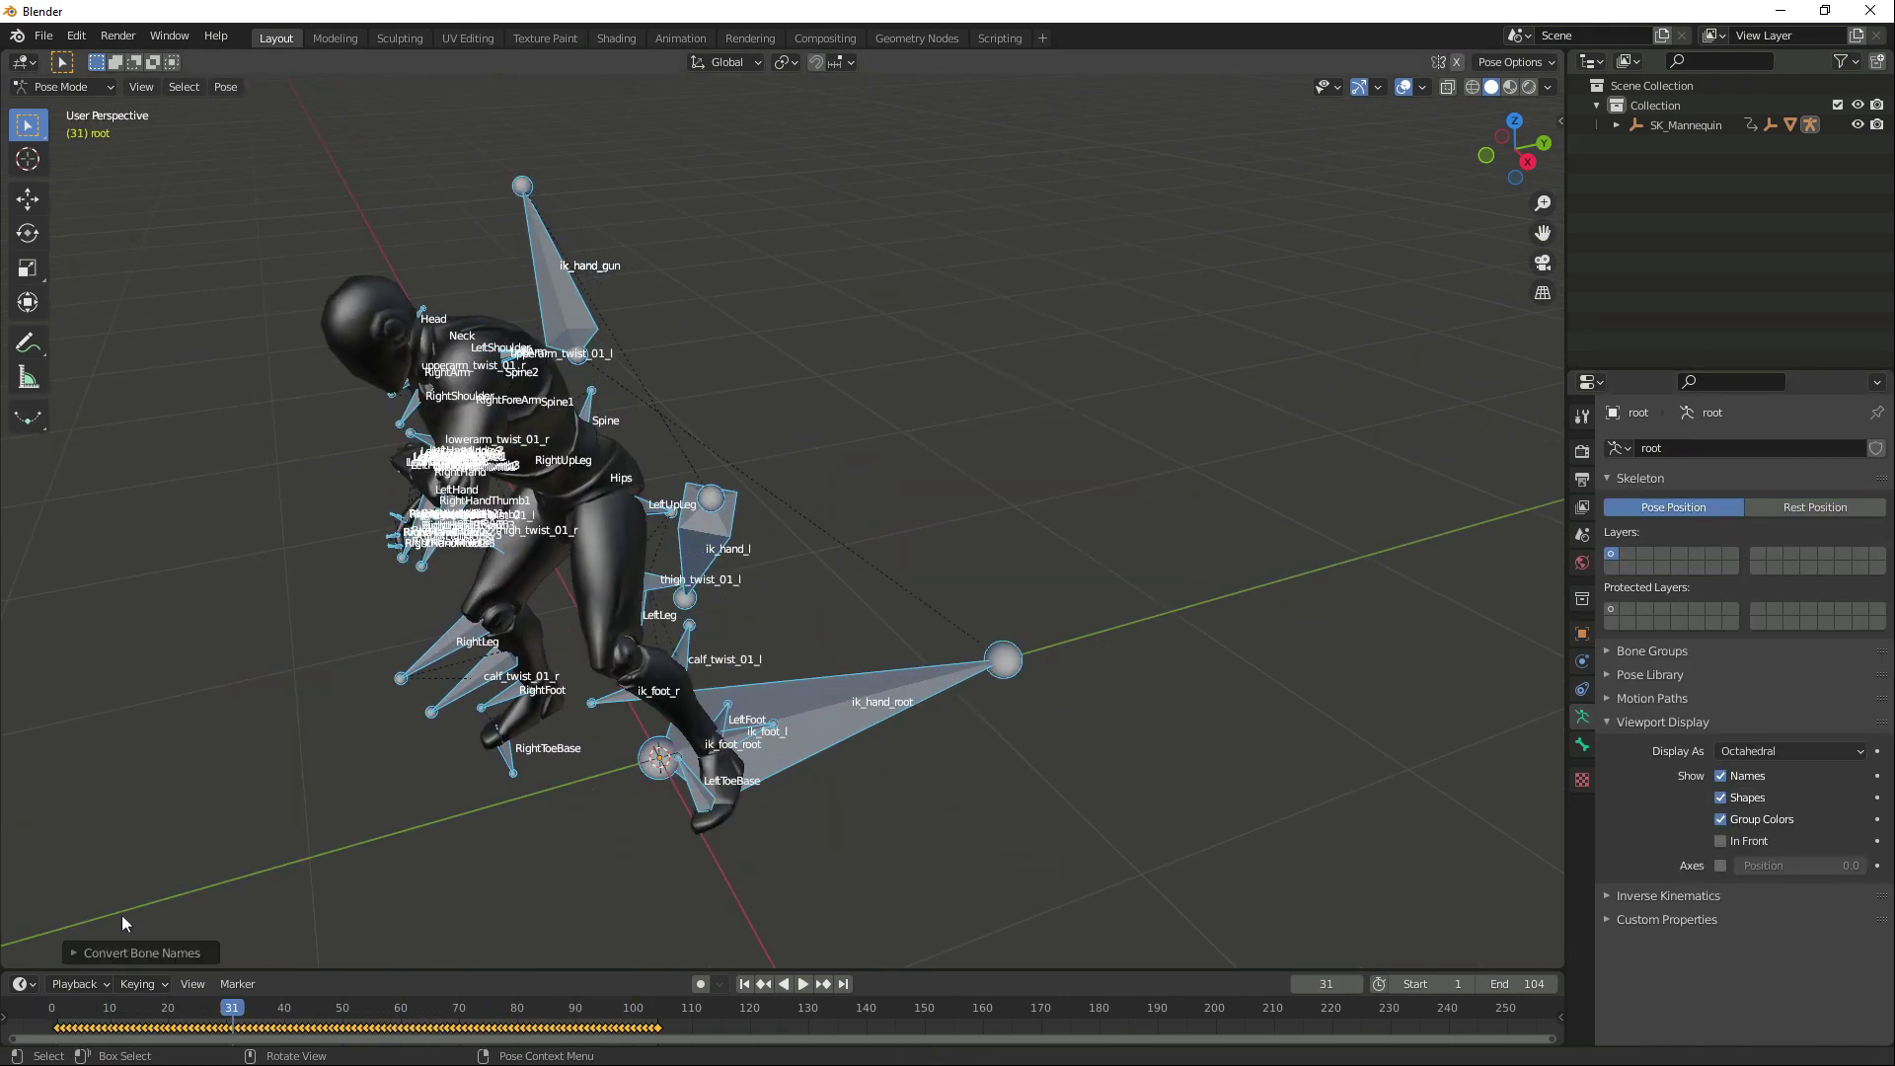
click(210, 930)
click(216, 907)
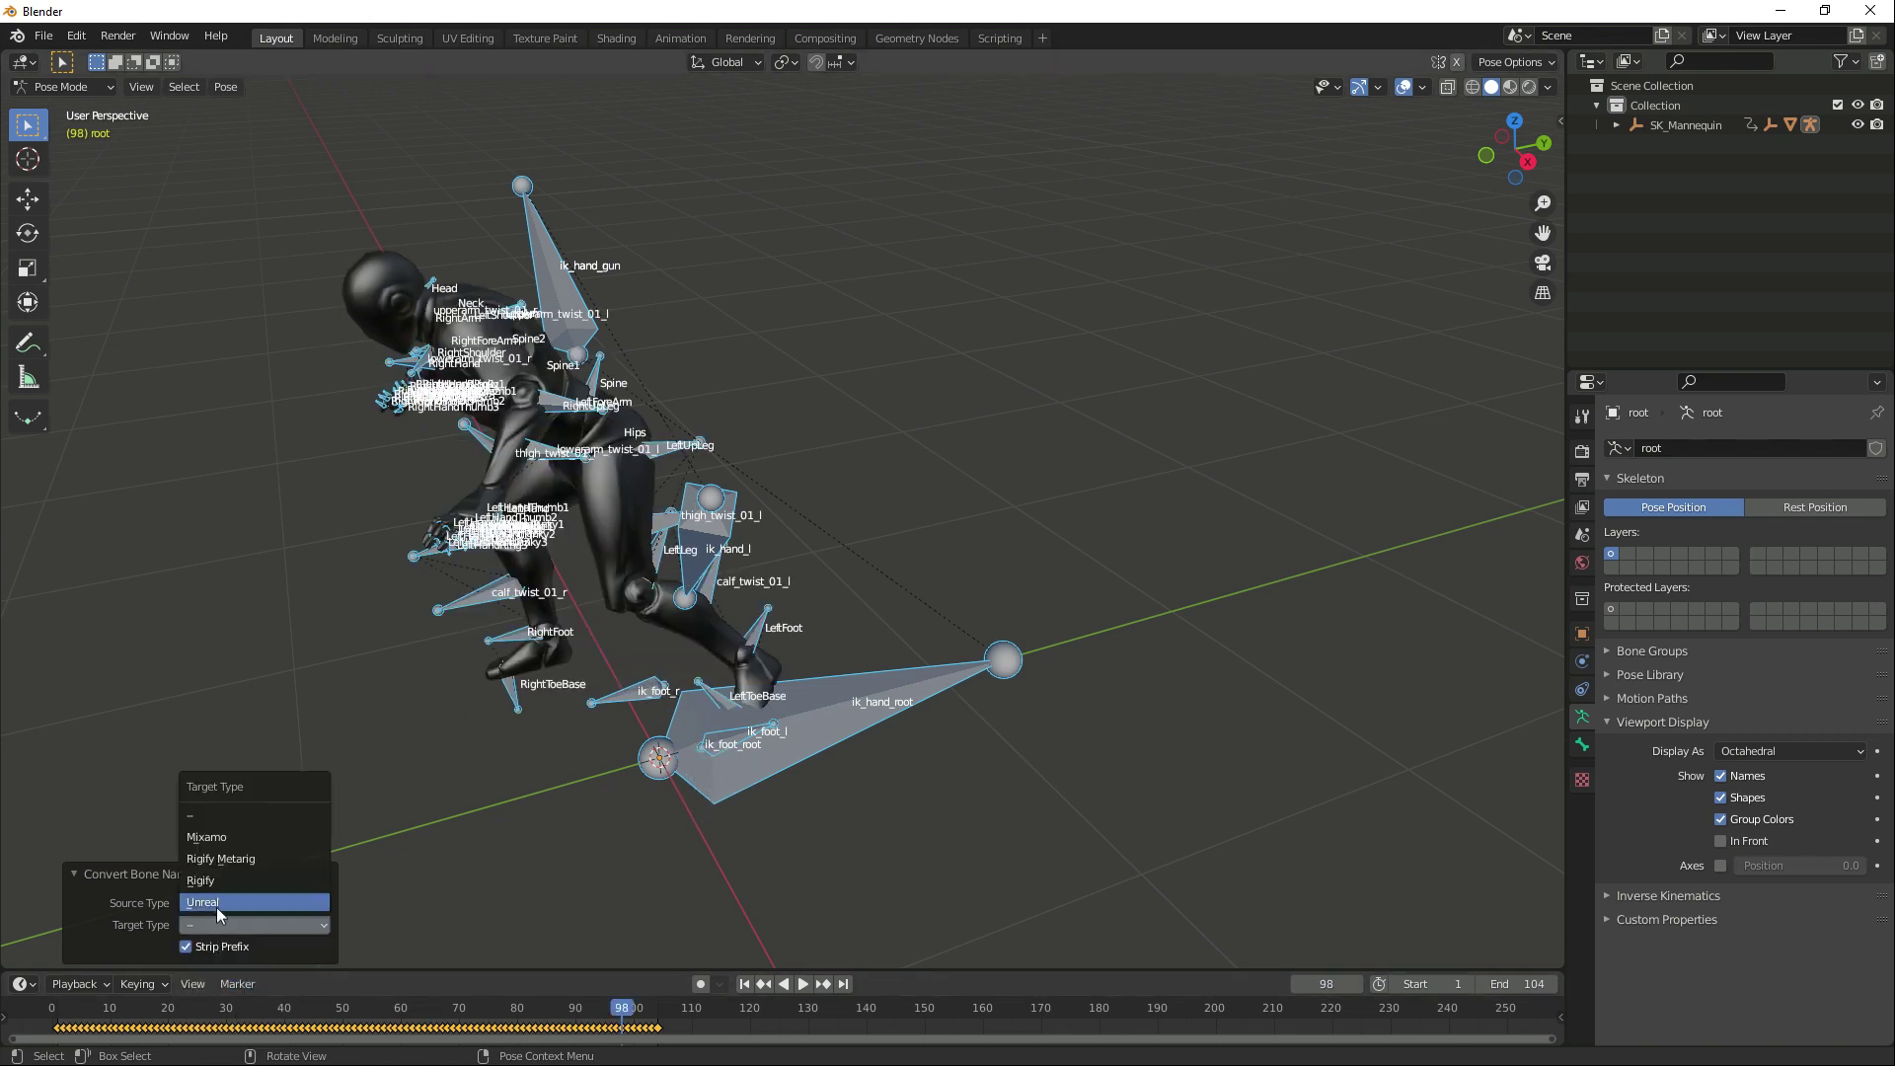
click(216, 908)
click(943, 831)
key(space)
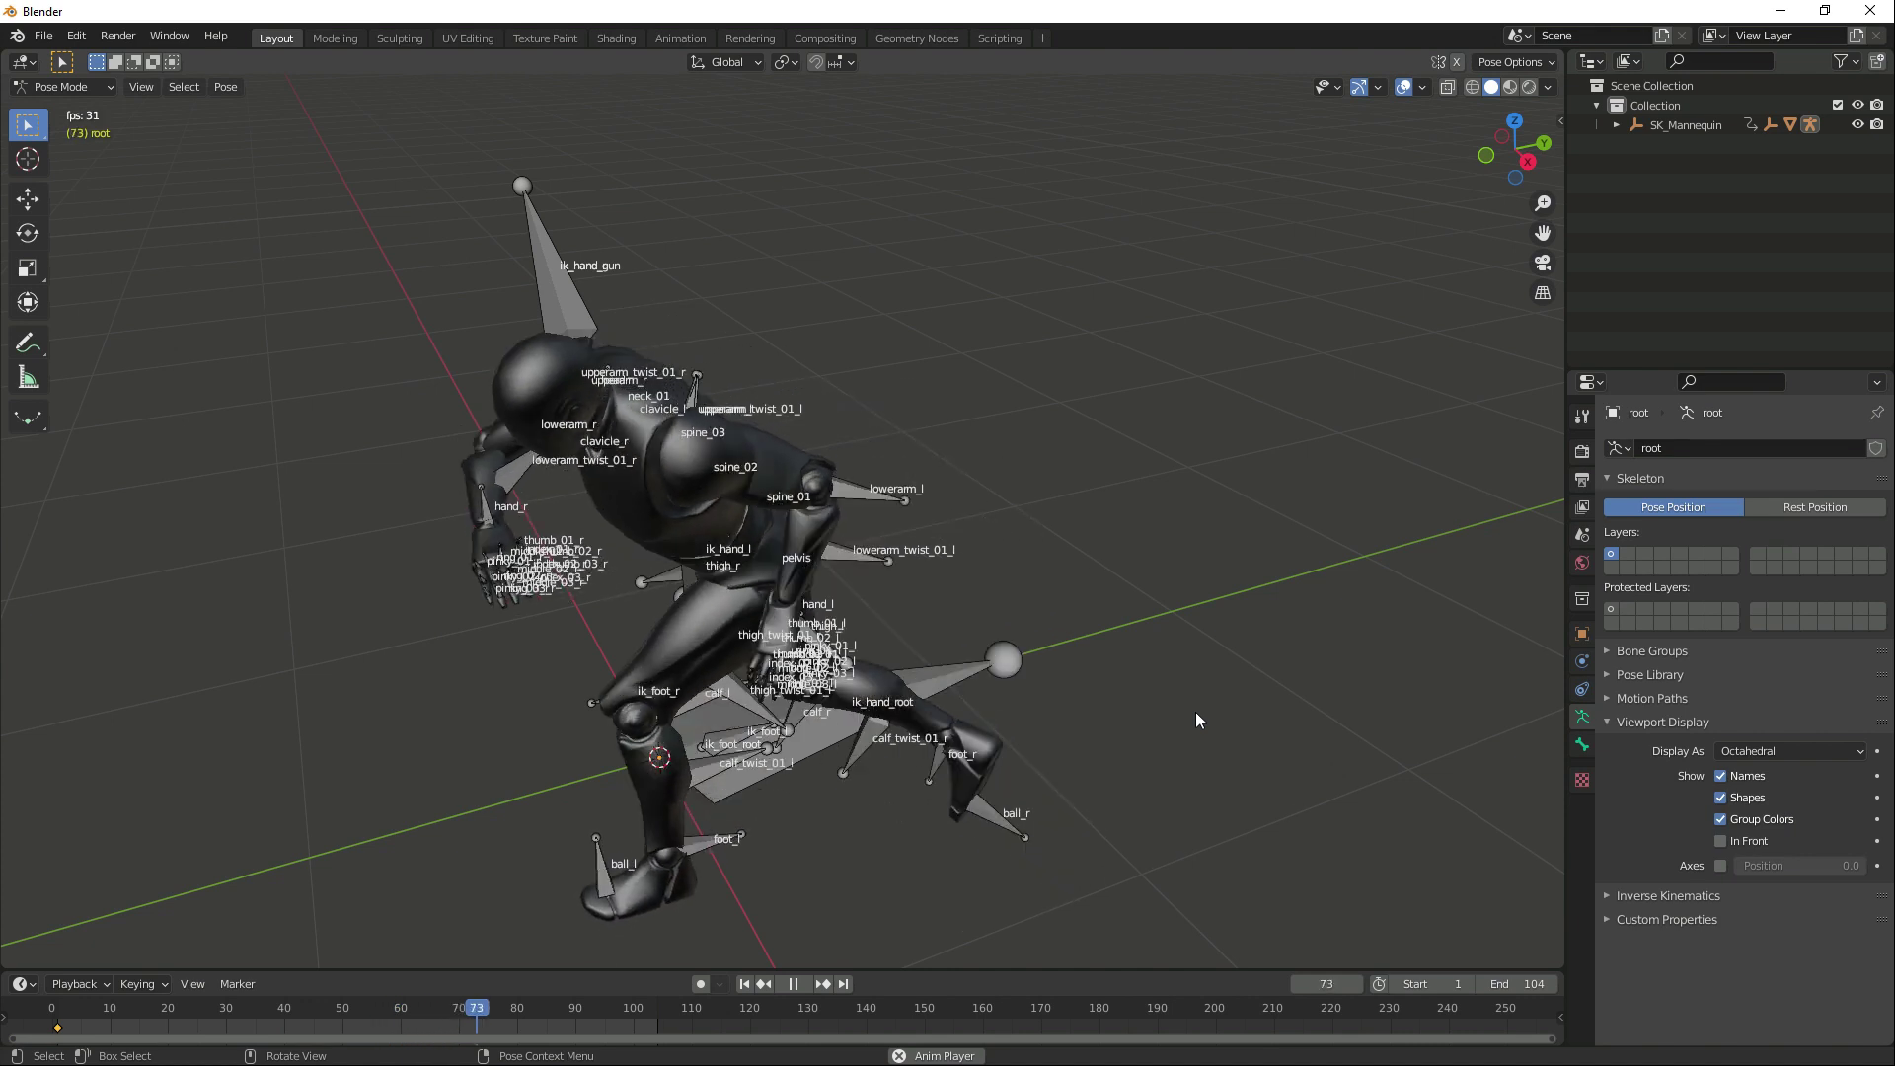
Export the animated armature without meshes as capoeira.fbx into D:\ExpyTest\Mannequin\UE4
click(41, 39)
mouse_move(69, 324)
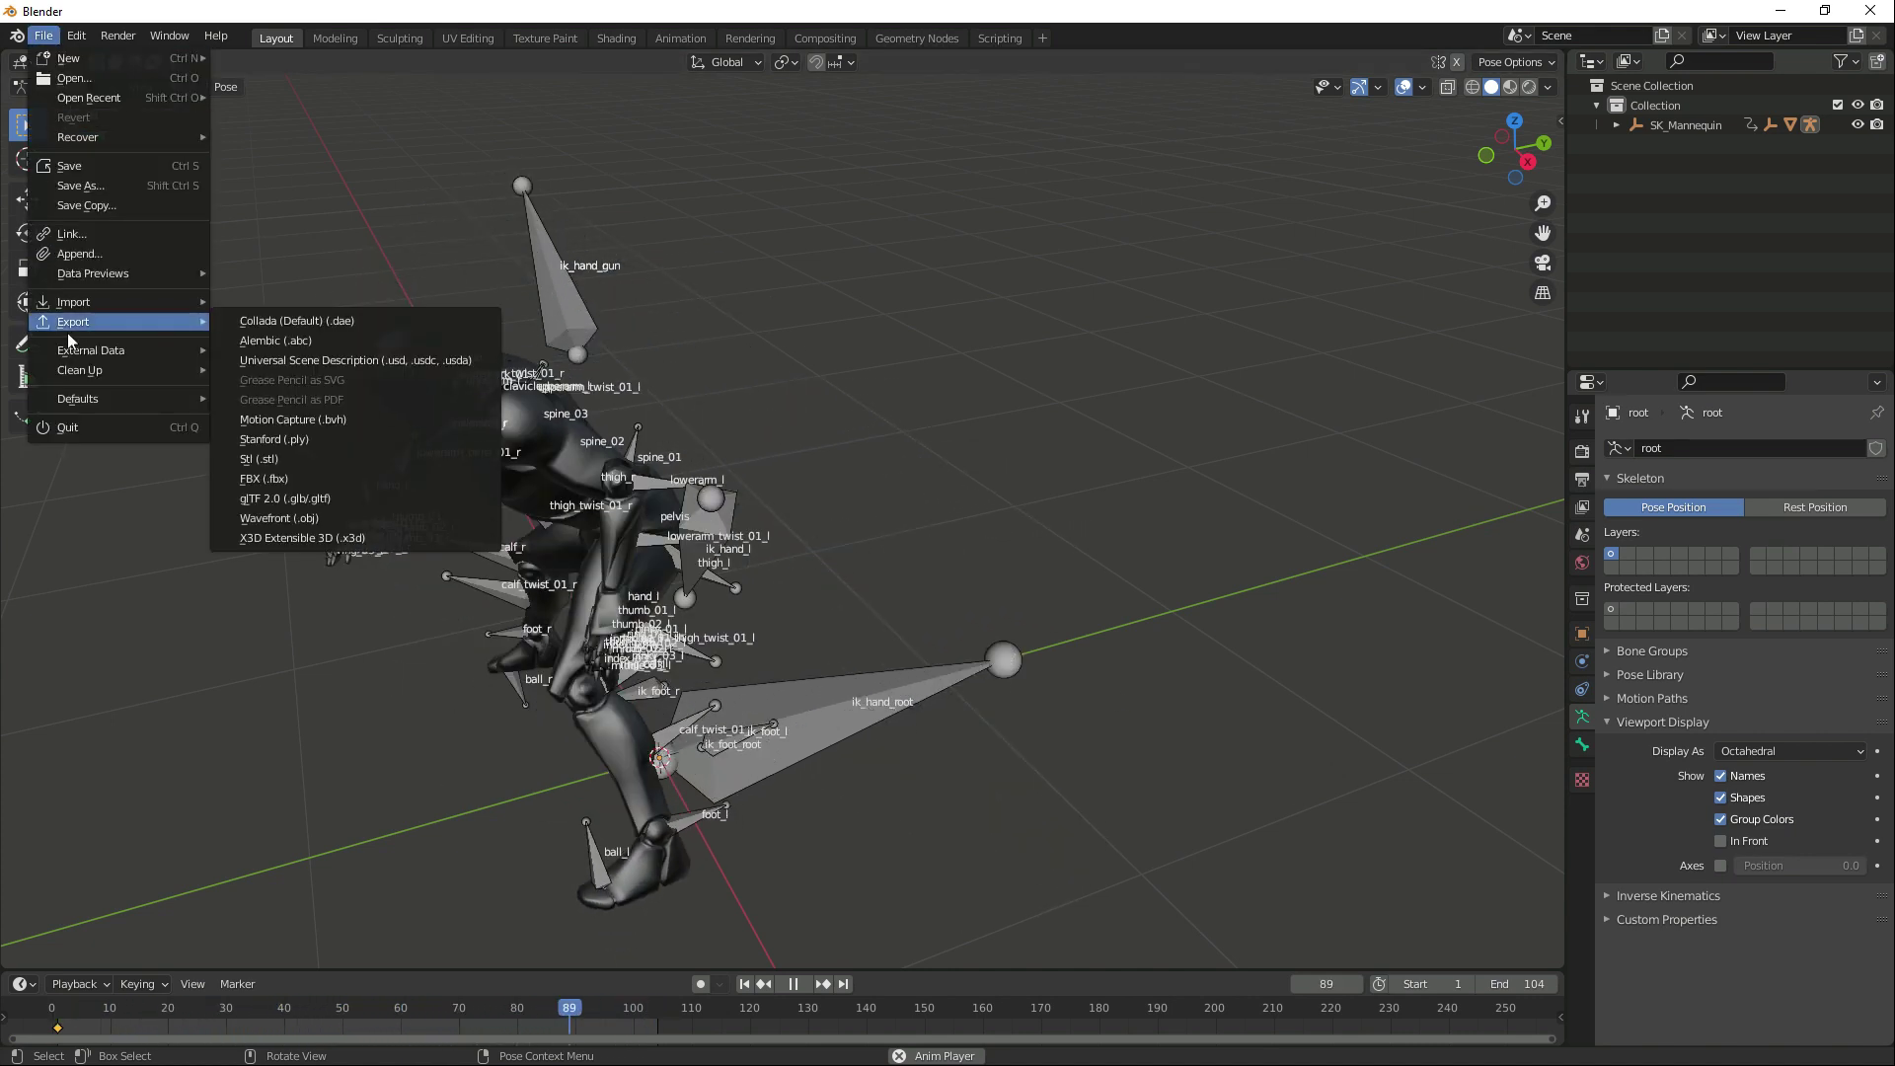
click(317, 478)
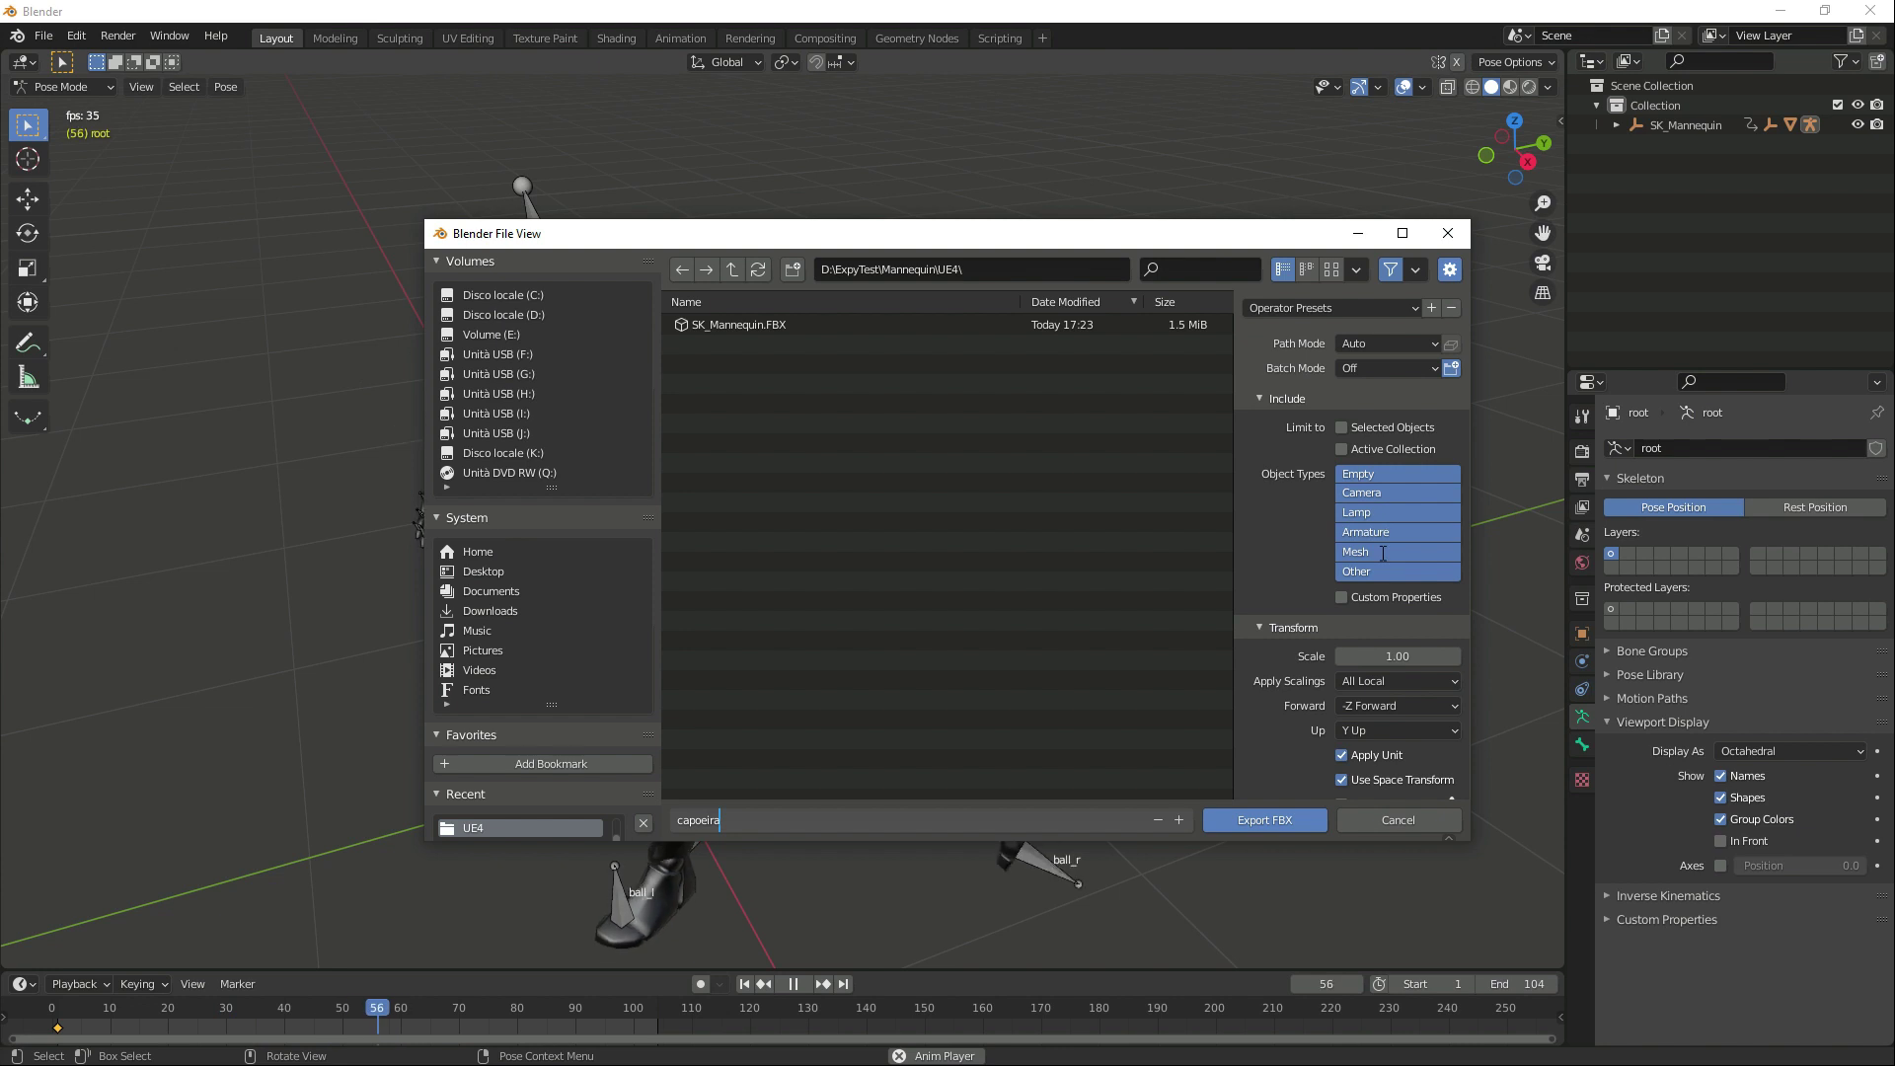
scroll(1336, 602, down, 3)
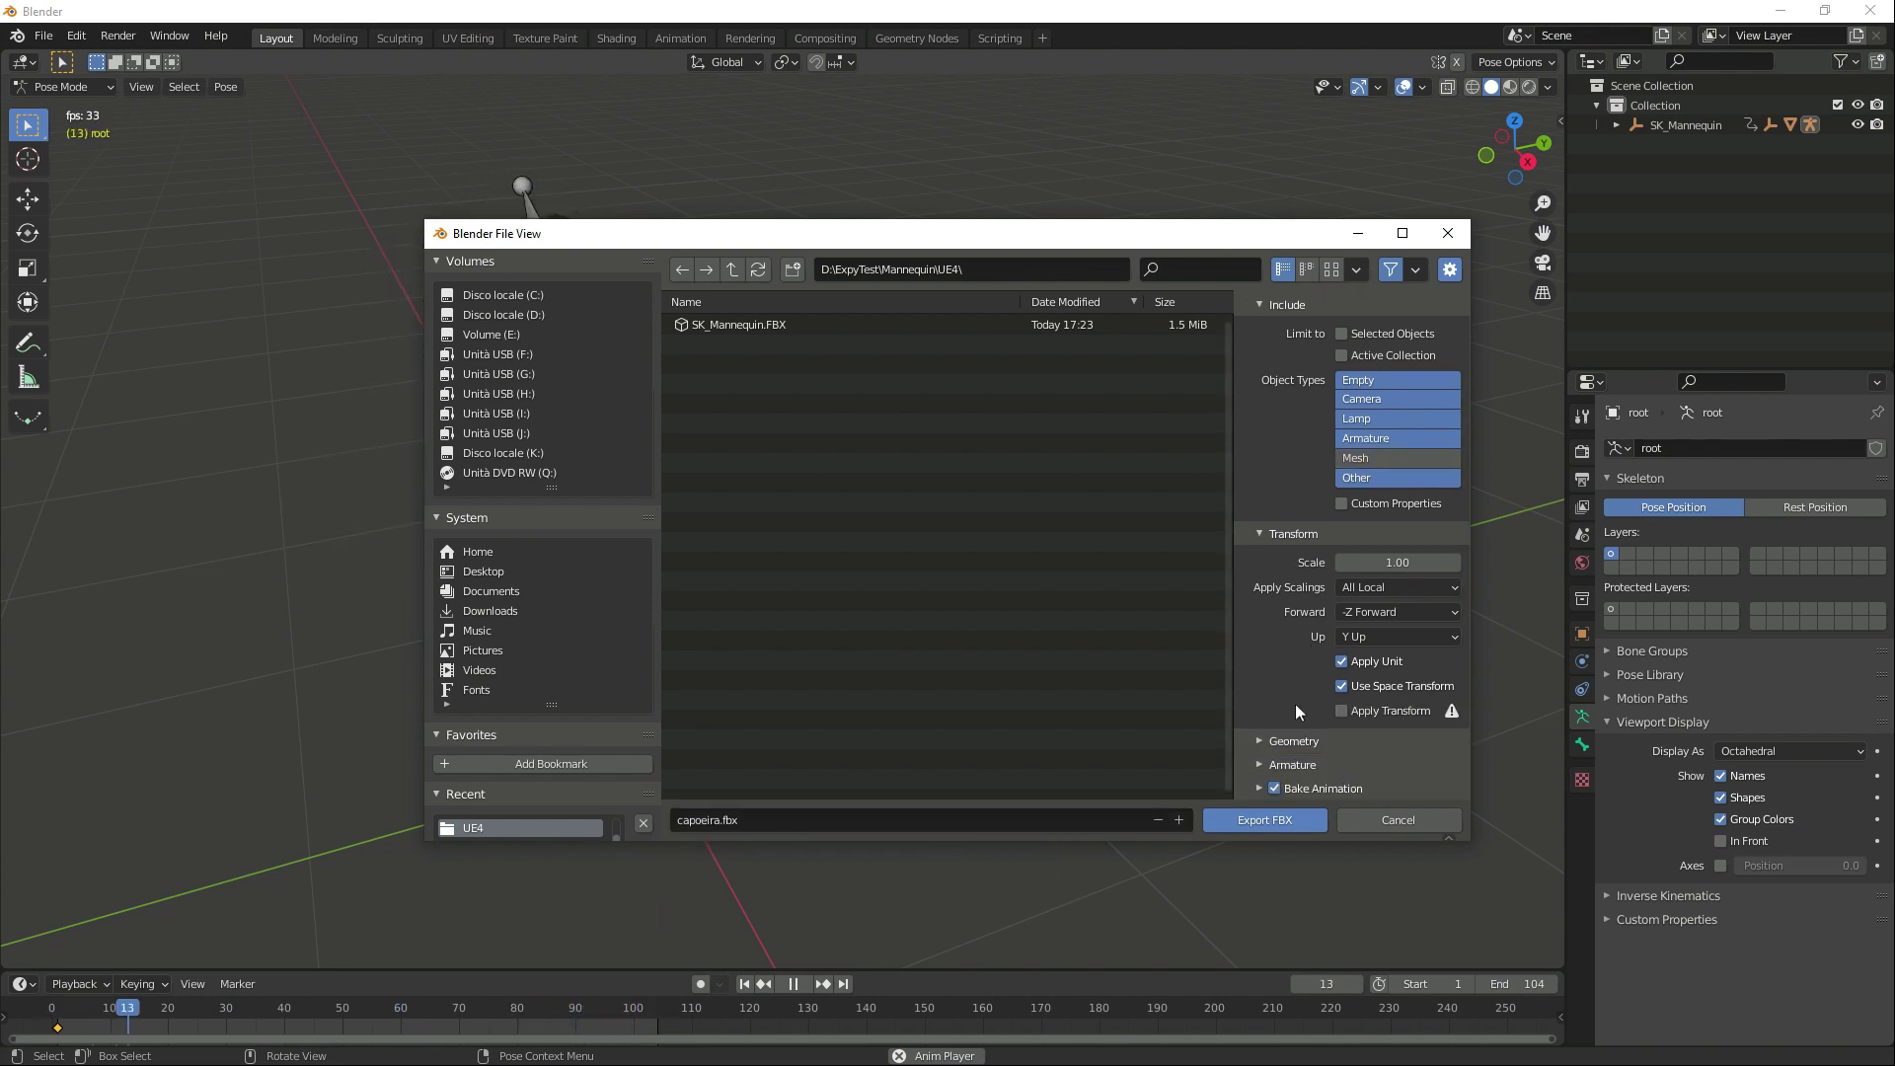
scroll(1279, 768, down, 4)
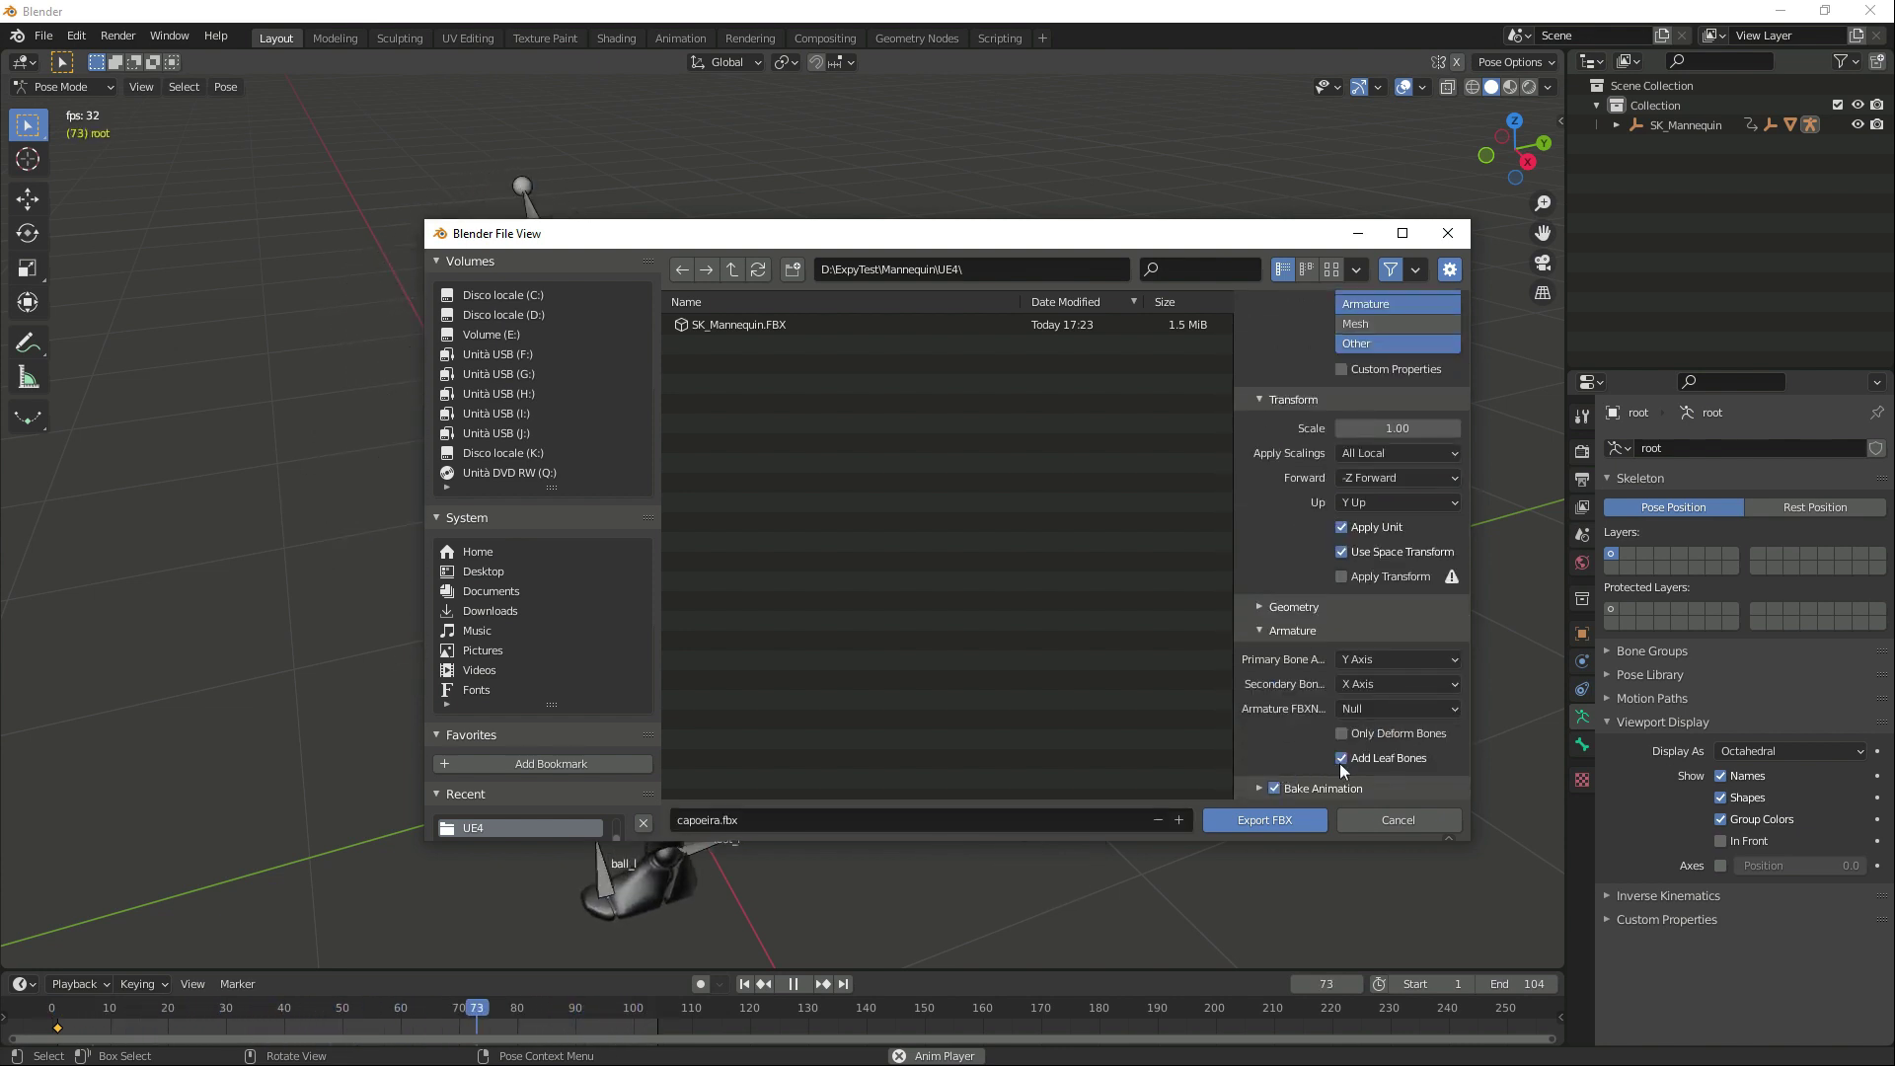
click(1293, 818)
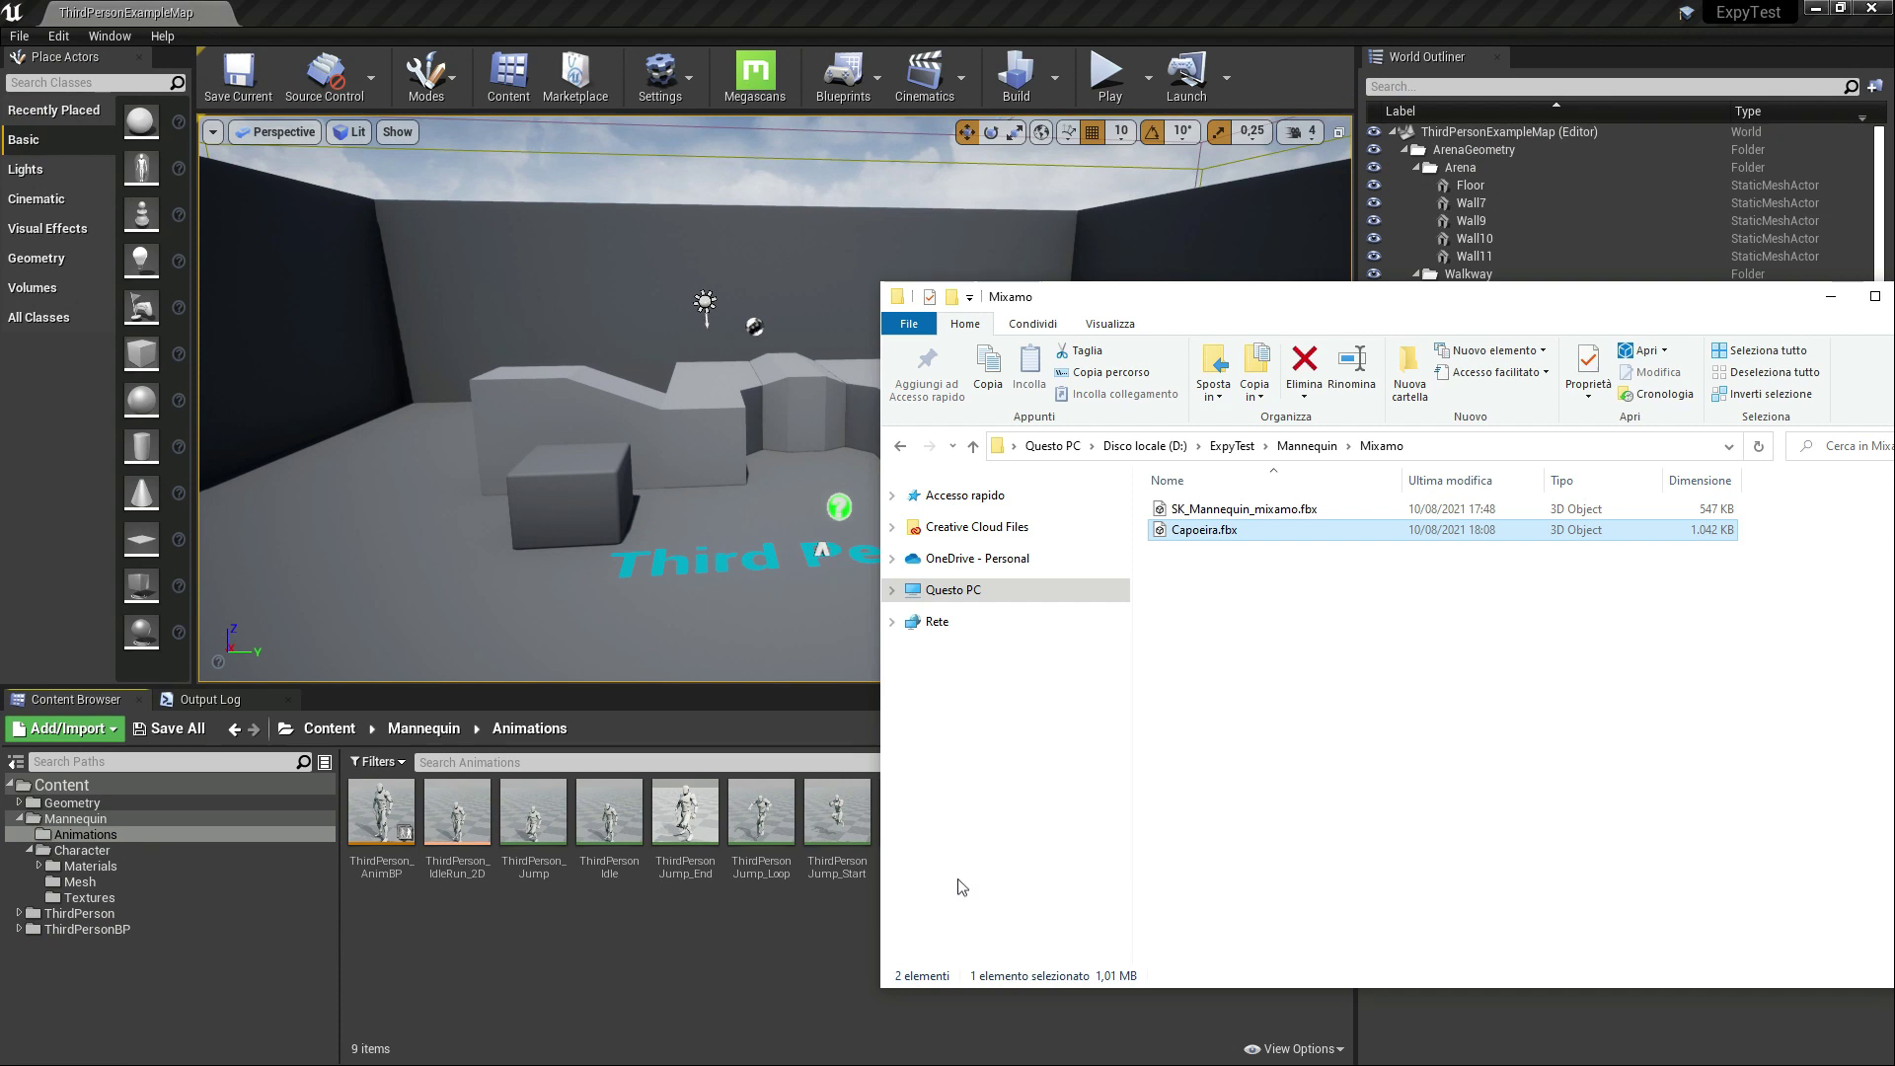
Switch to the Unreal Editor and import capoeira.fbx from the UE4 folder into Mannequin/Animations using UE4_Mannequin_Skeleton
click(1306, 446)
double_click(1184, 529)
click(1194, 510)
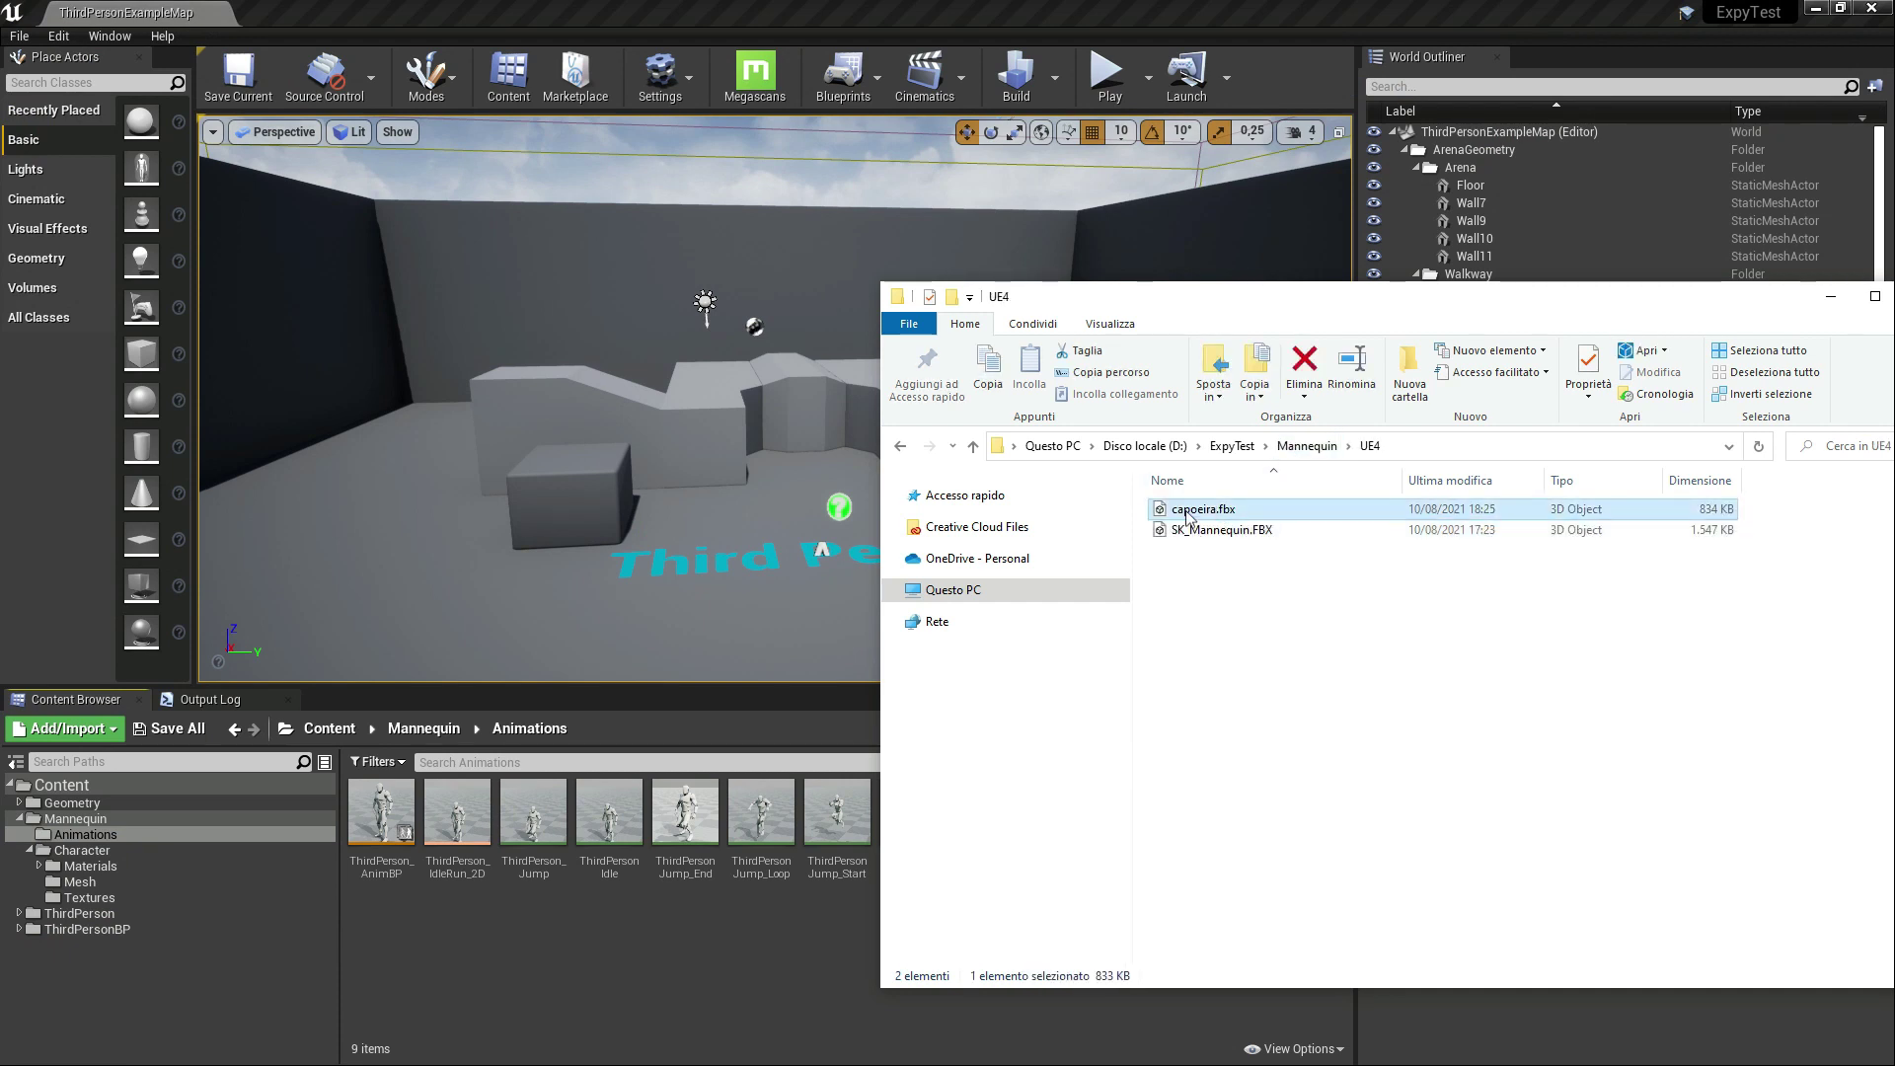
drag(661, 837, 656, 931)
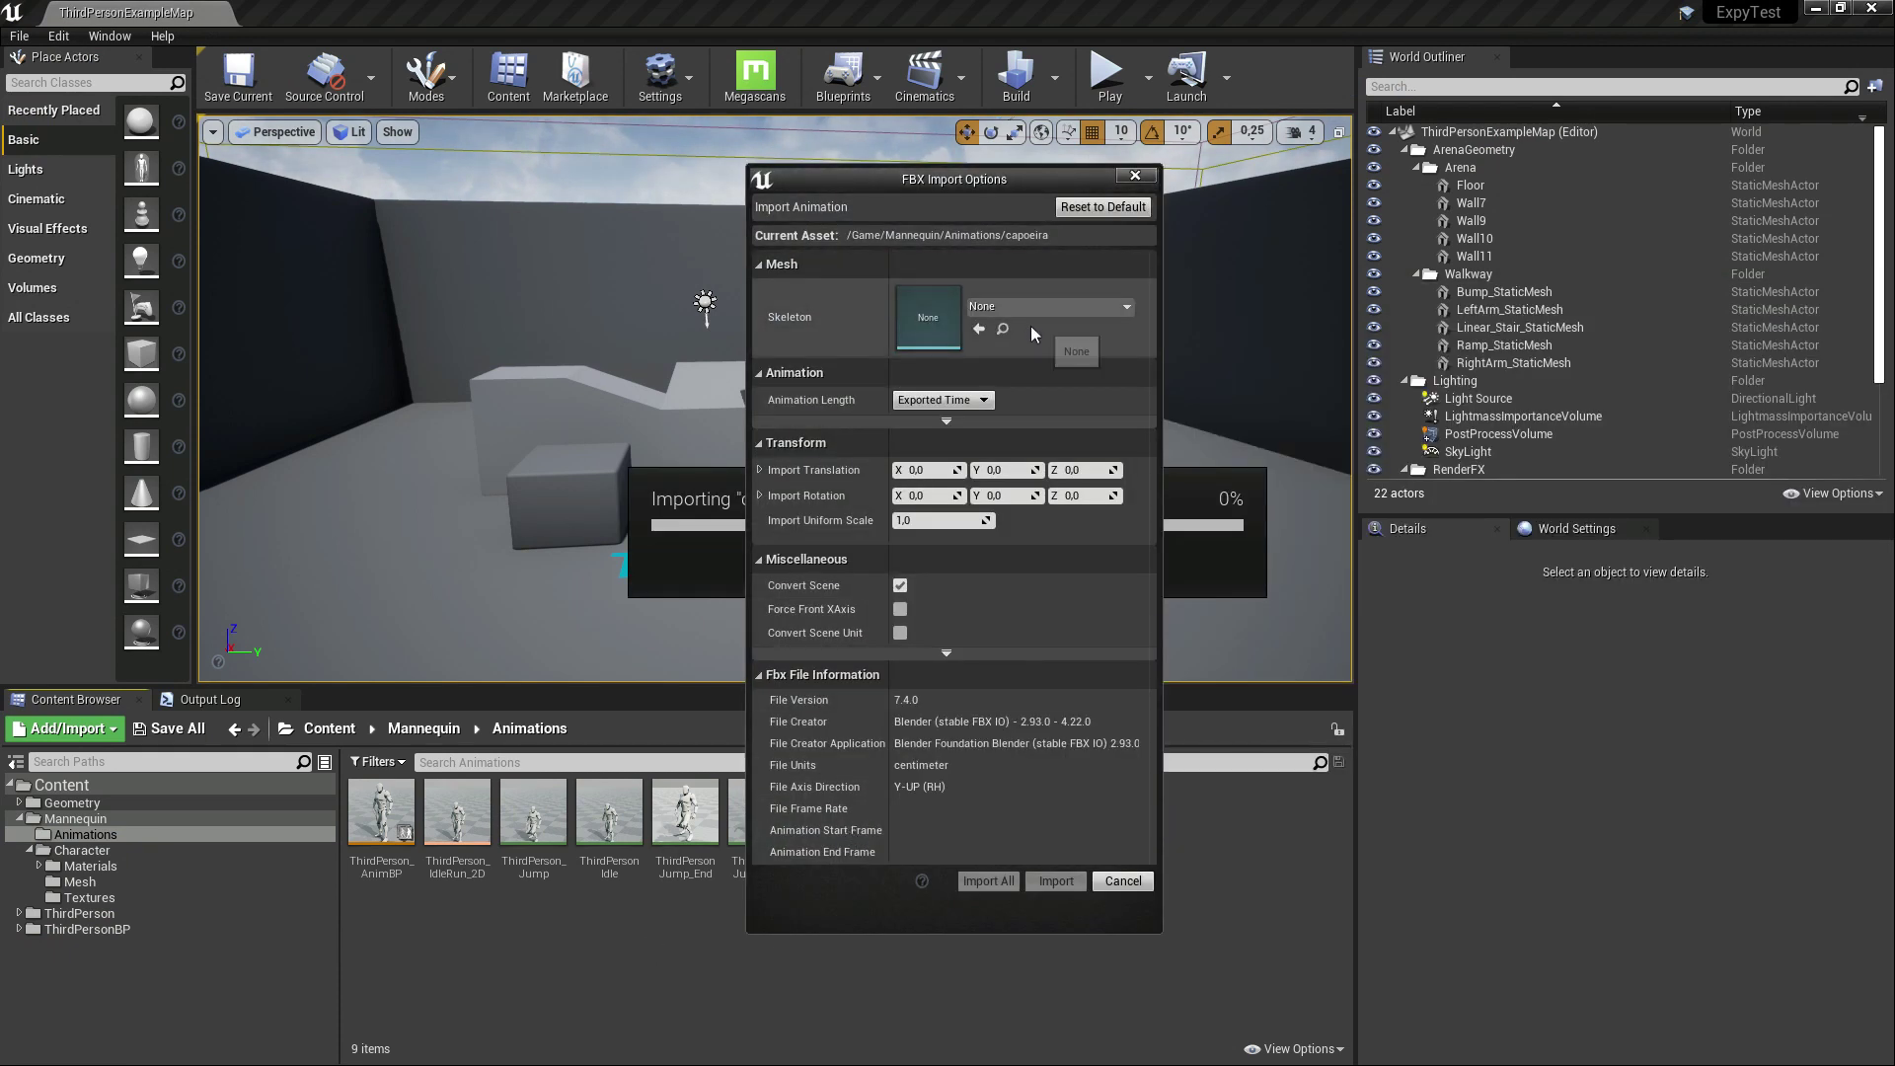
click(1035, 308)
click(1037, 458)
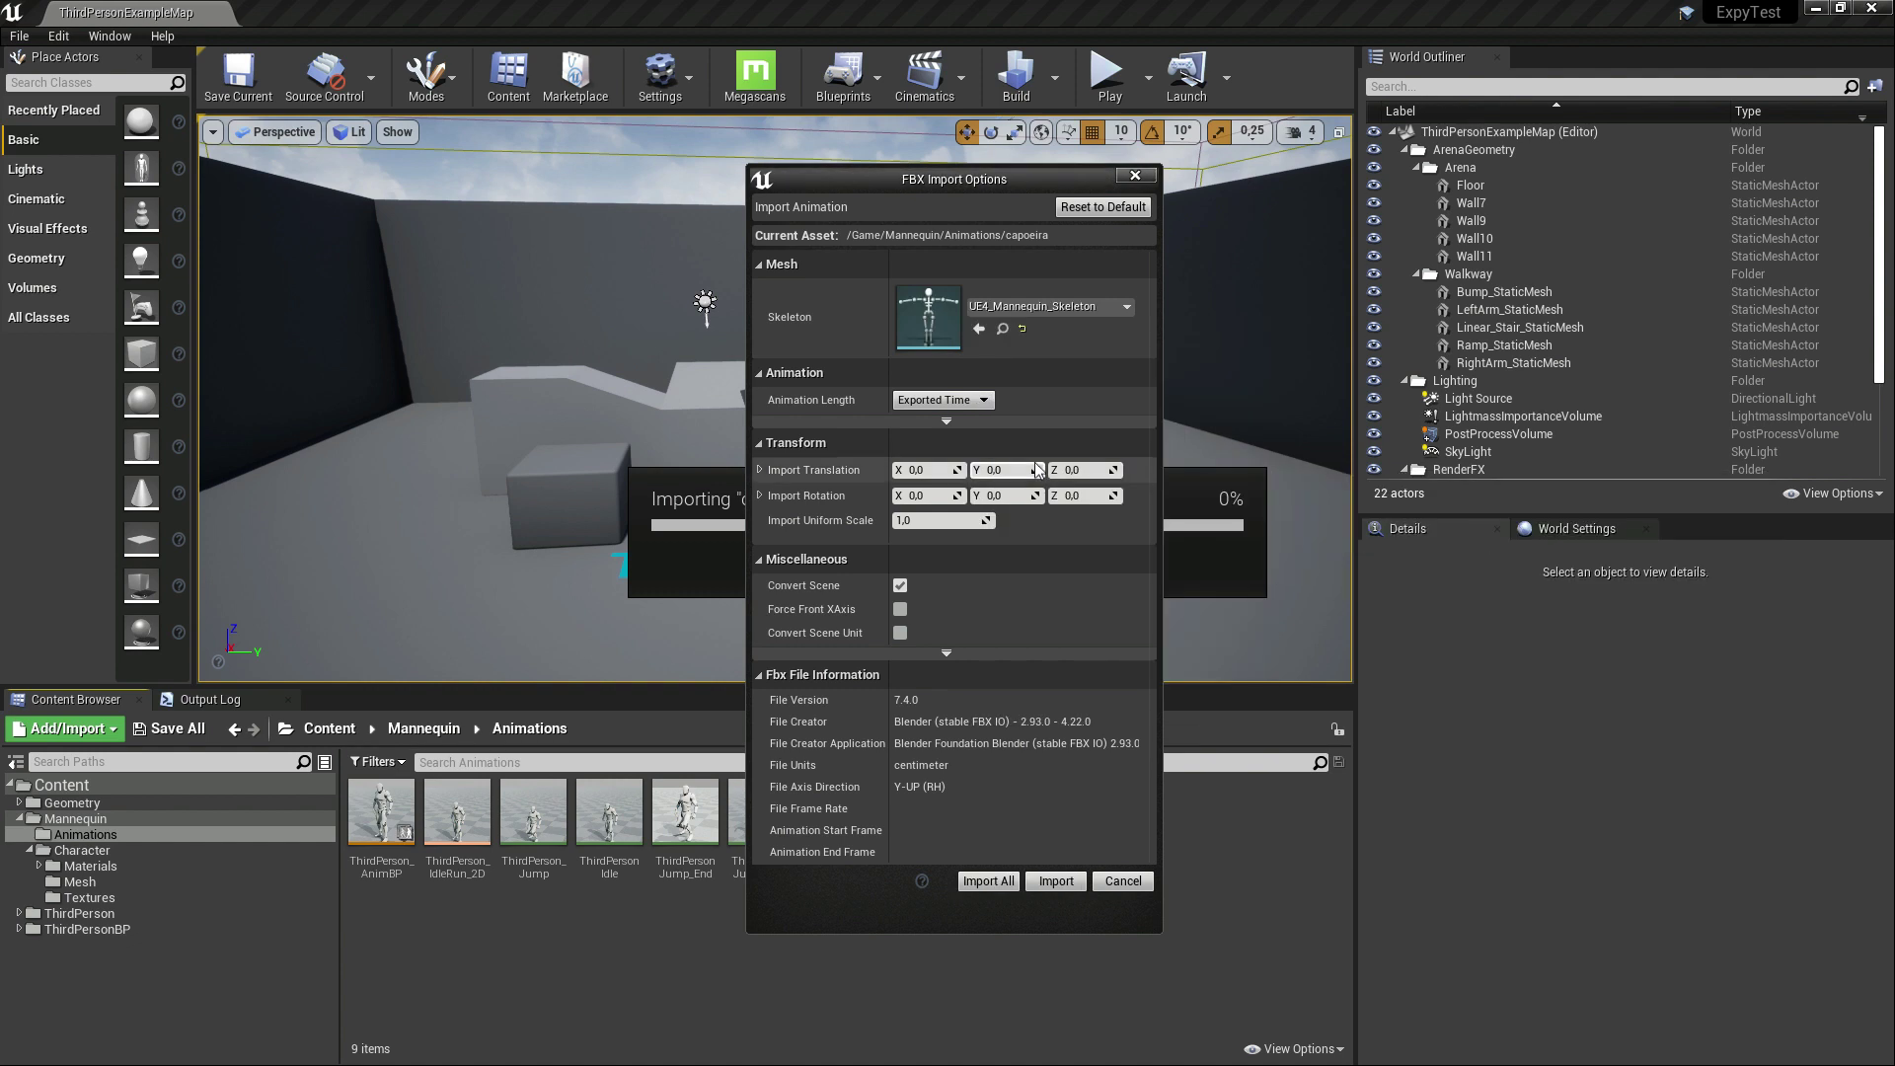
click(1055, 882)
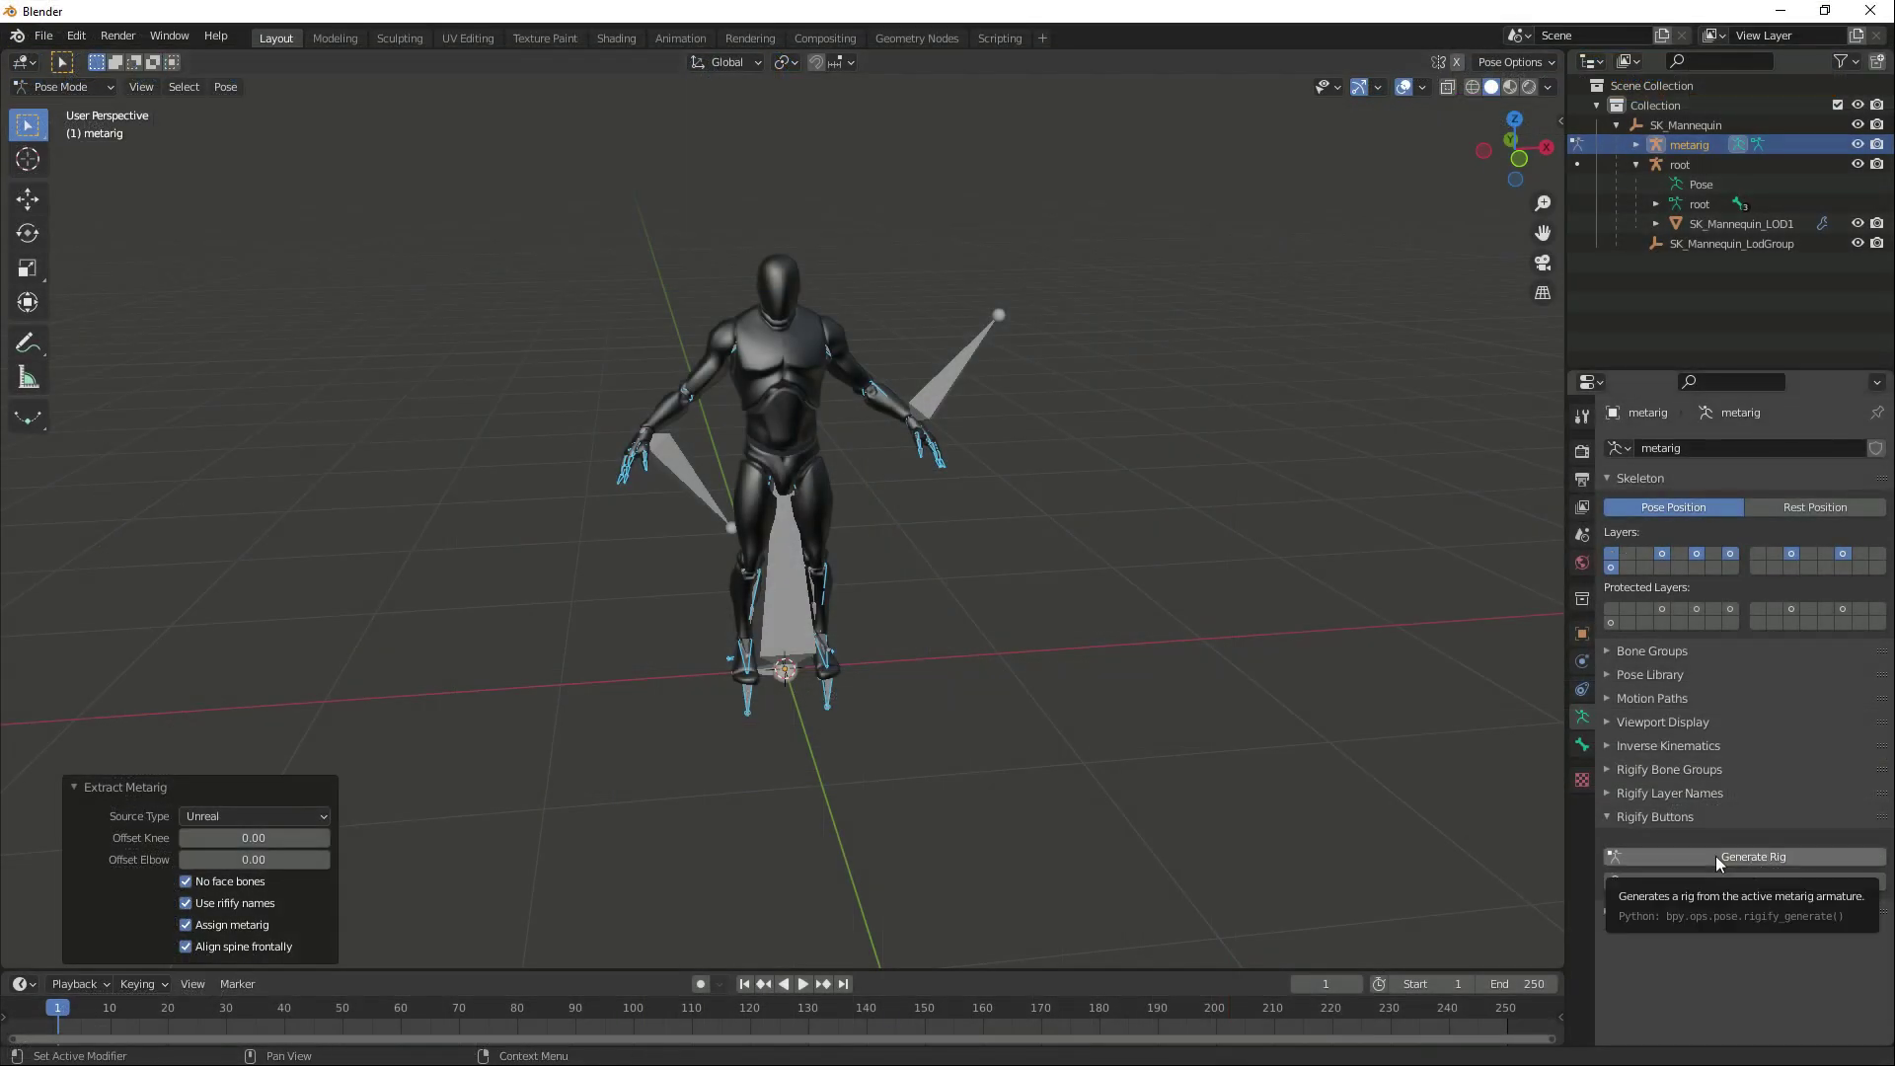
Switch to Blender and generate a Rigify rig from the metarig extracted from the Unreal mannequin
click(1734, 850)
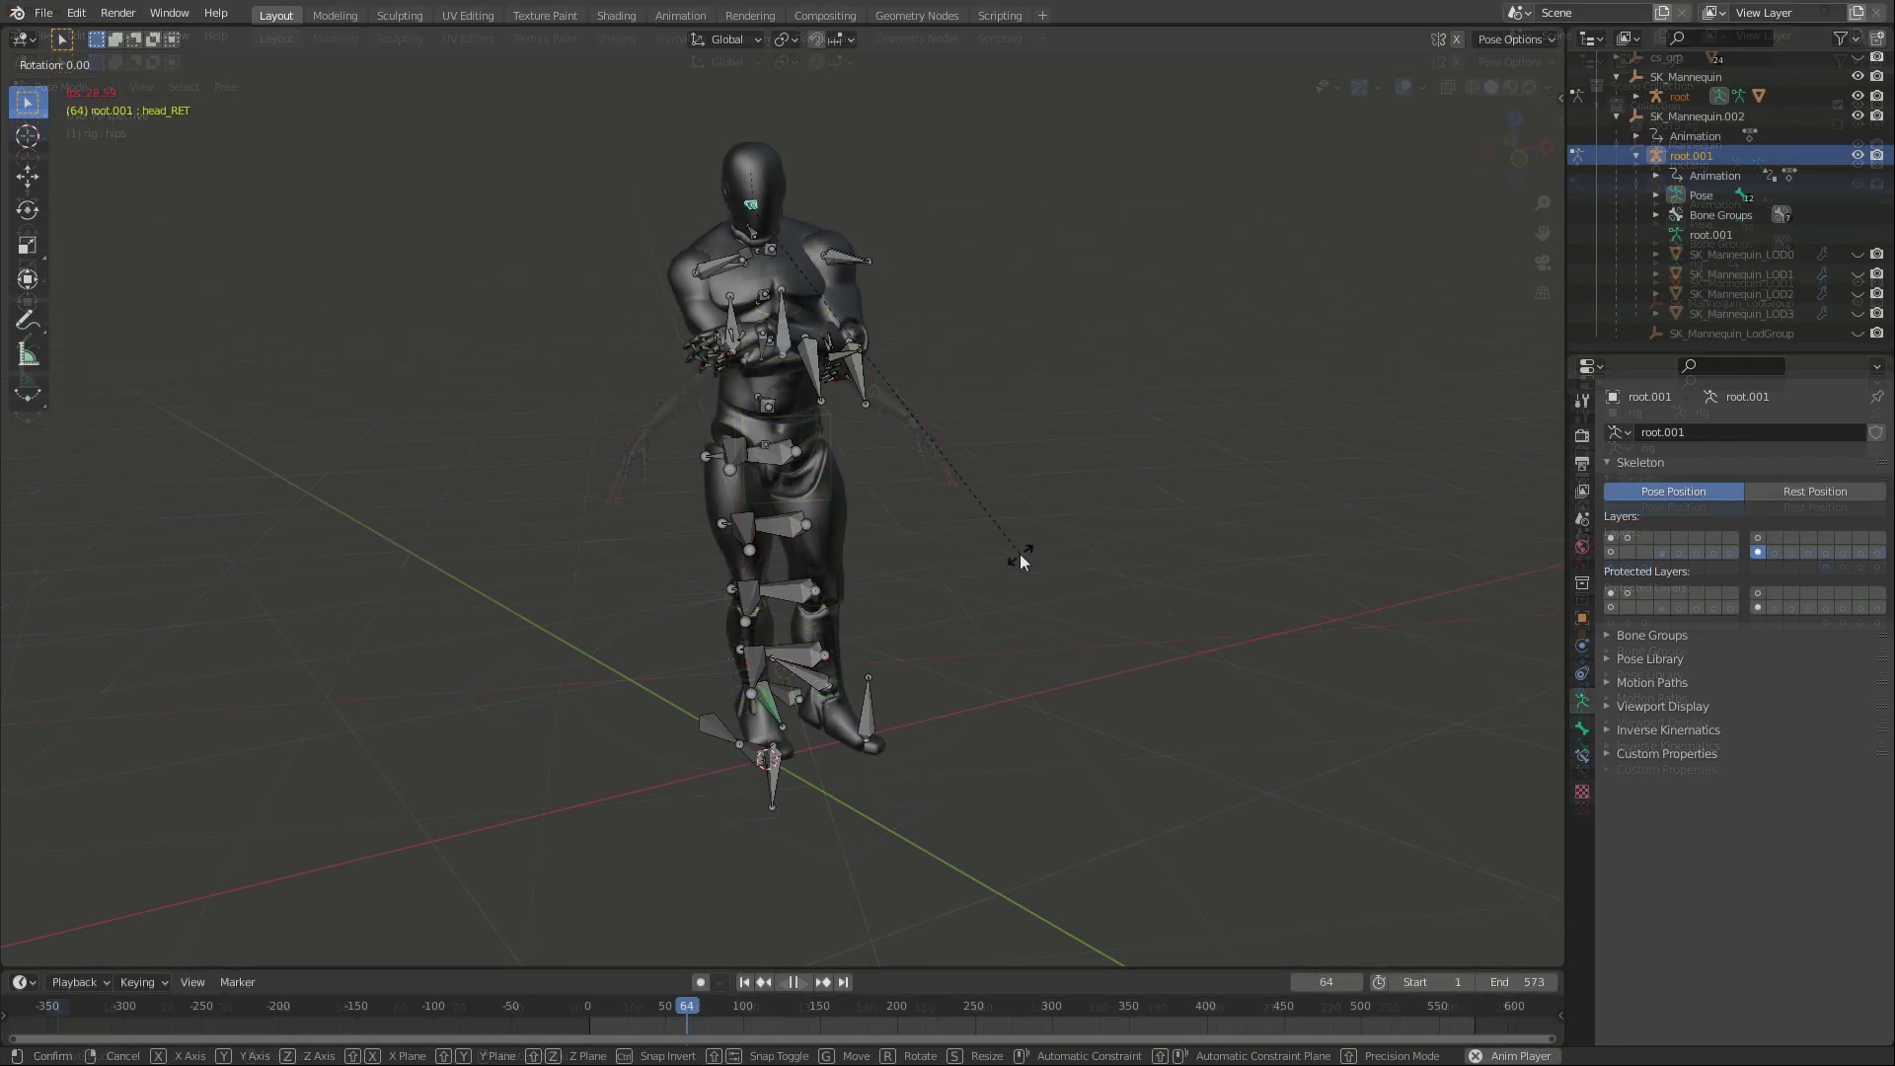
Rotate the head_RET bone of root.001 about the global X axis while the animation plays
key(r)
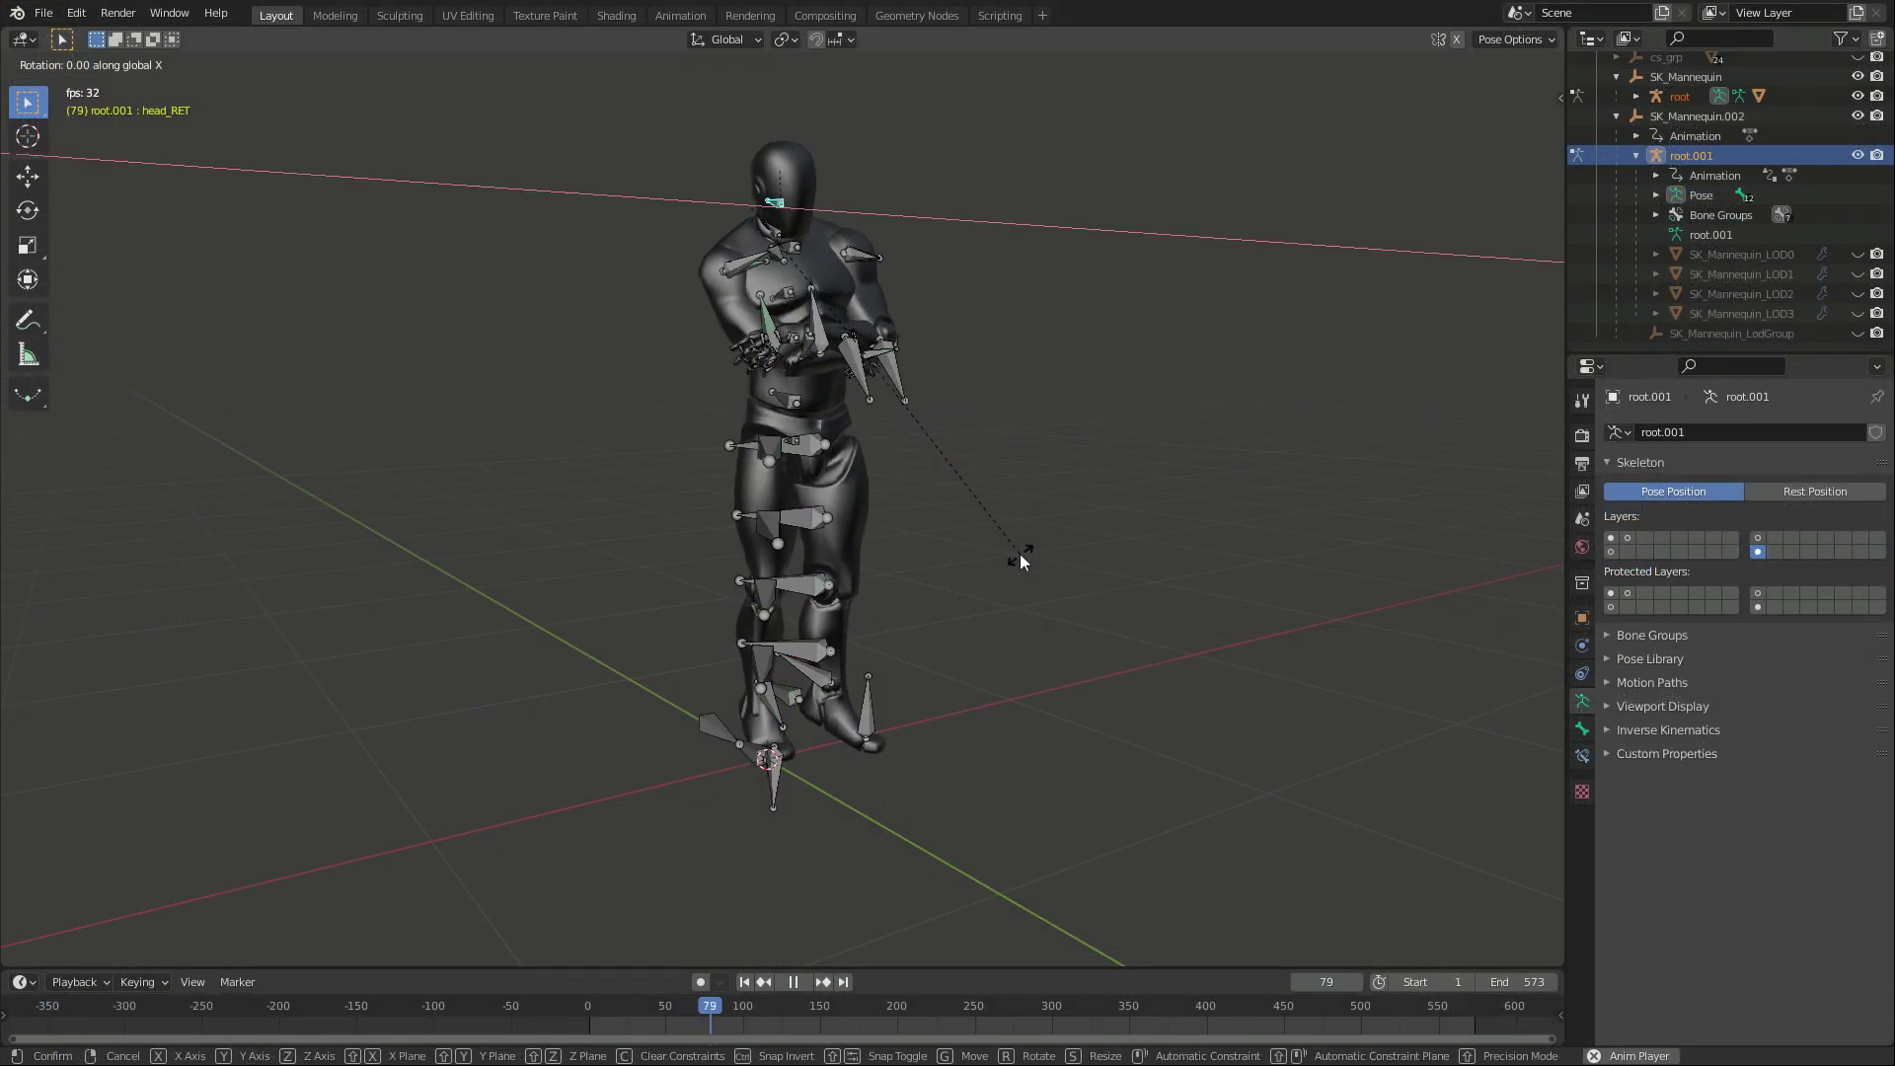